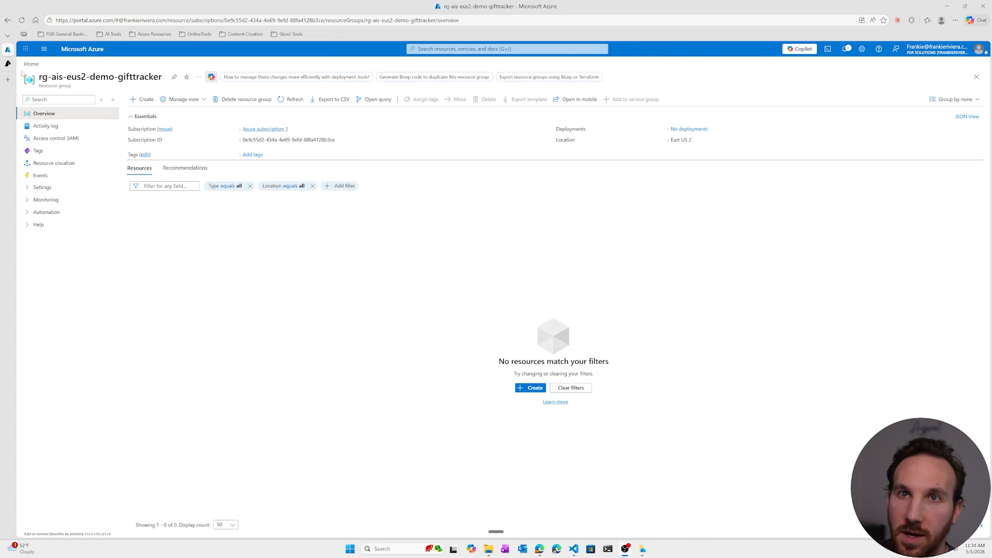
pyautogui.click(8, 64)
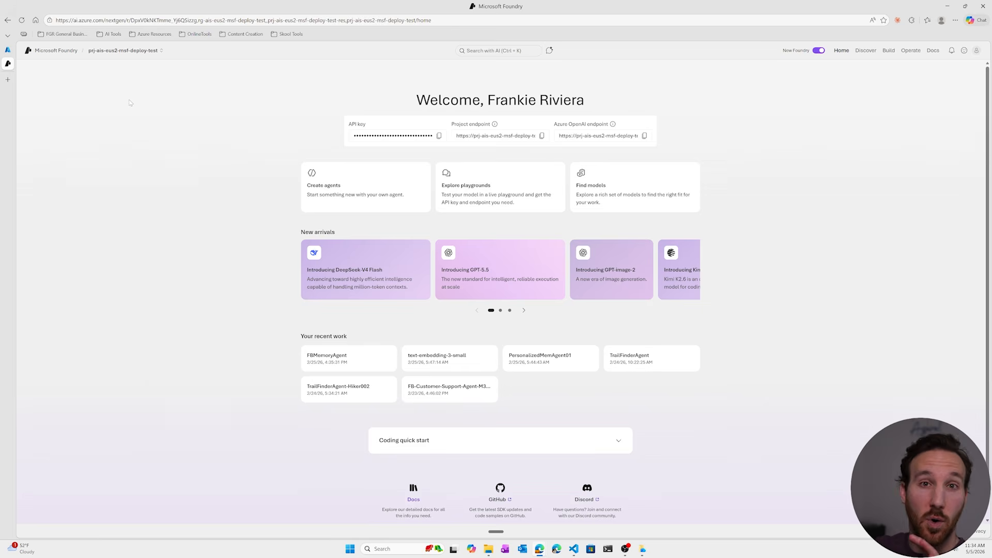
pyautogui.click(7, 51)
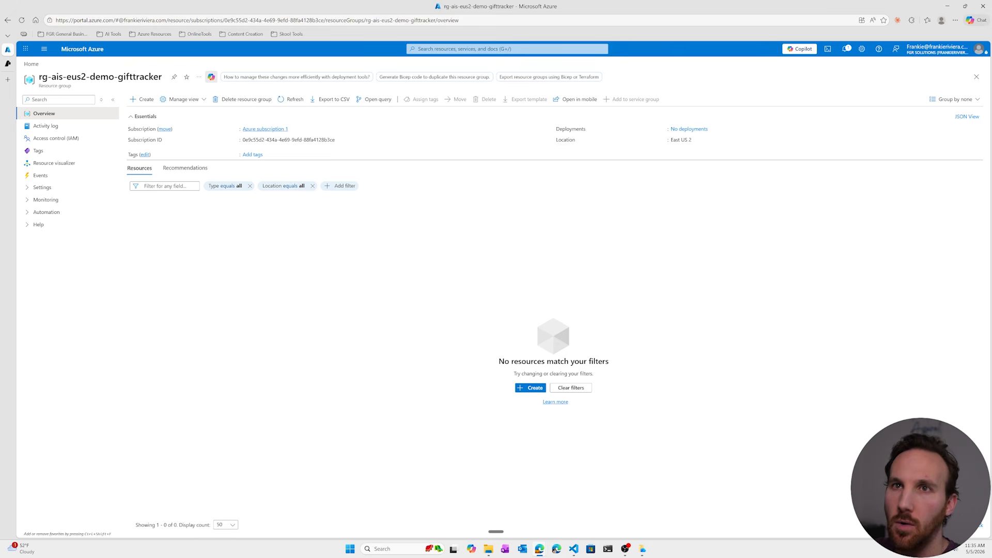
# Switch to Microsoft Foundry and open the form for creating a new project.
pyautogui.click(11, 64)
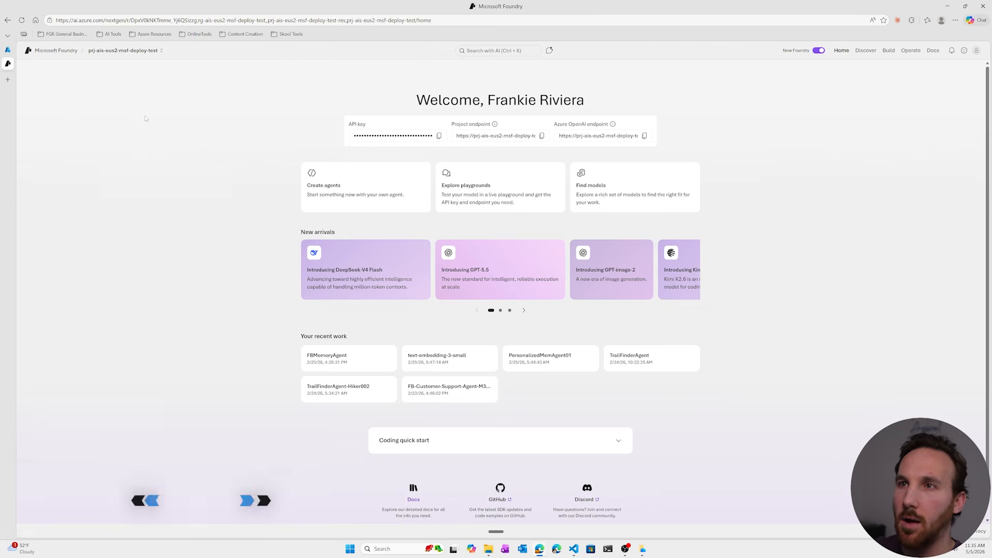
pyautogui.click(161, 51)
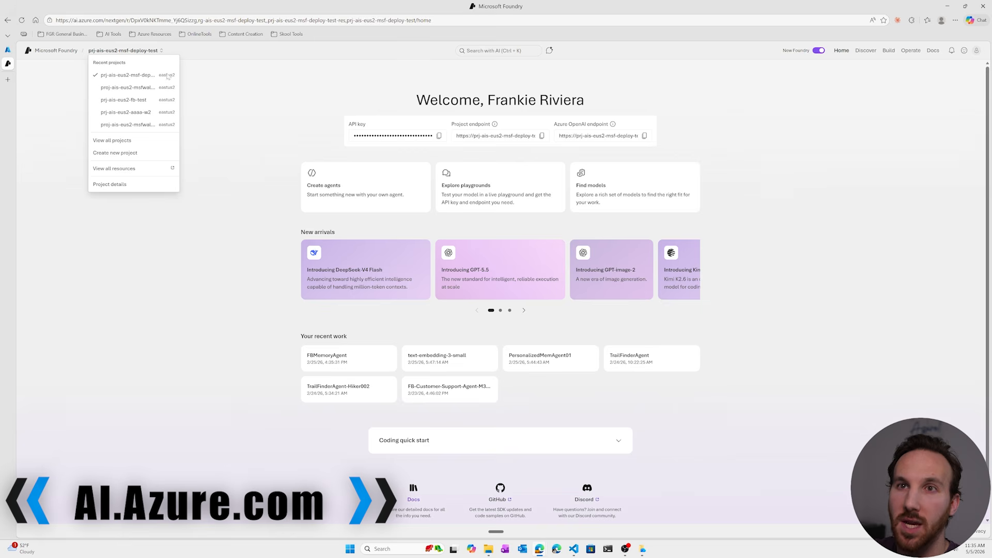
pyautogui.hotkey('ctrl', '+')
pyautogui.hotkey('ctrl', '+')
pyautogui.hotkey('ctrl', '+')
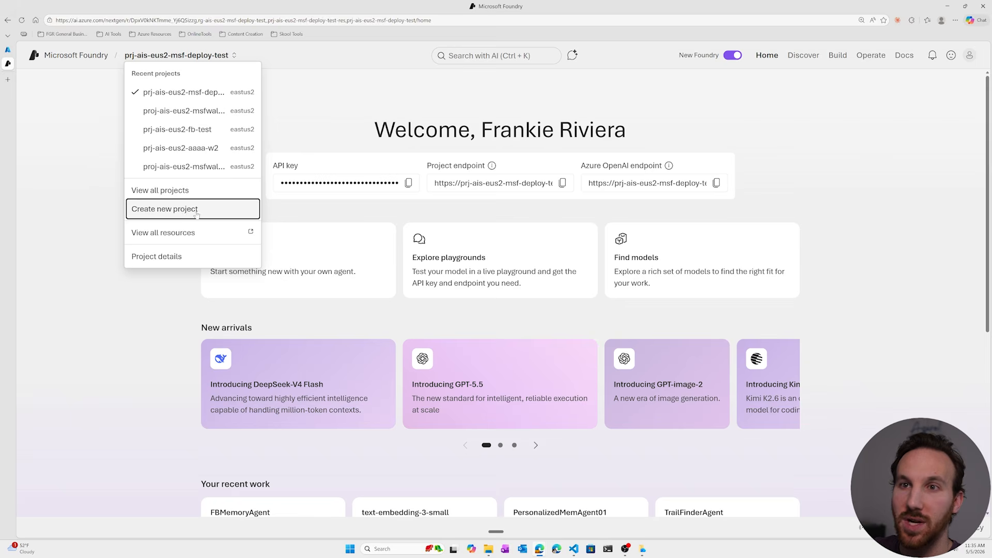
pyautogui.click(197, 214)
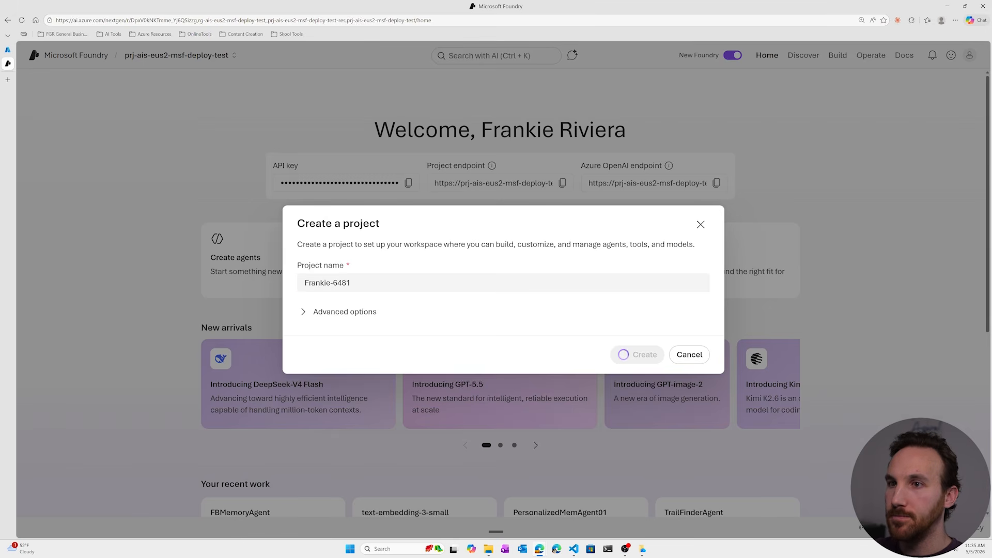
# Name the new project proj-ais-eus2-demo-gifttracker.
pyautogui.write('proj')
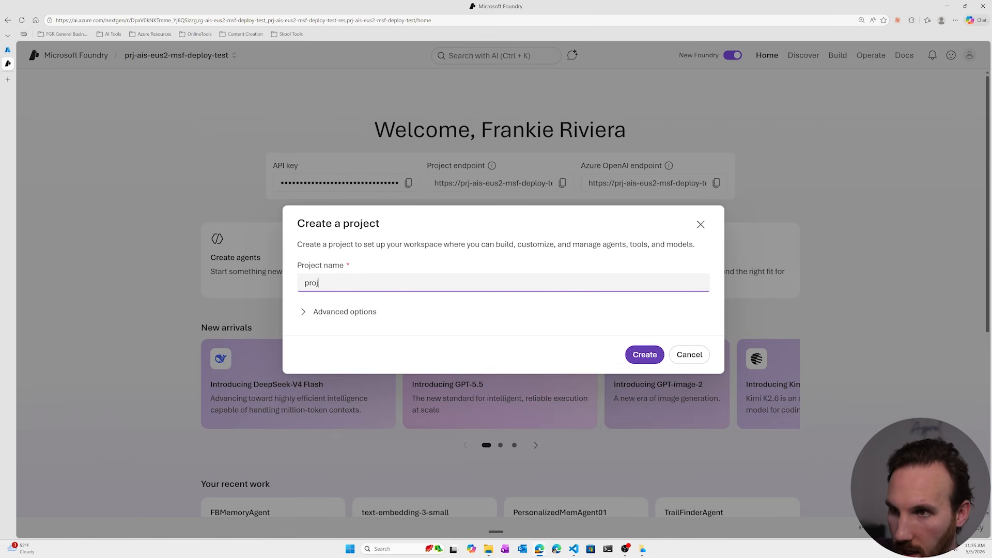
pyautogui.write('-ais')
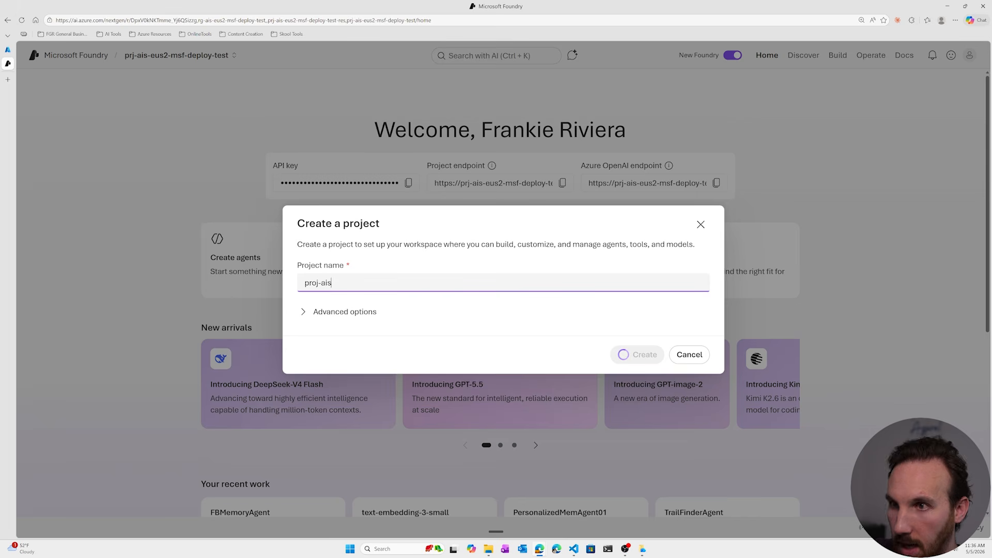
pyautogui.write('-')
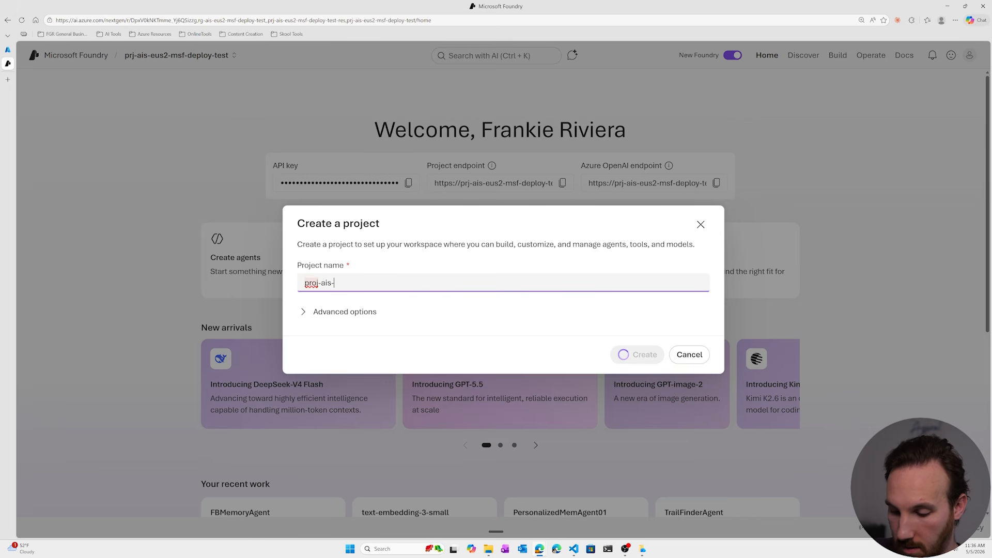
pyautogui.write('eus2')
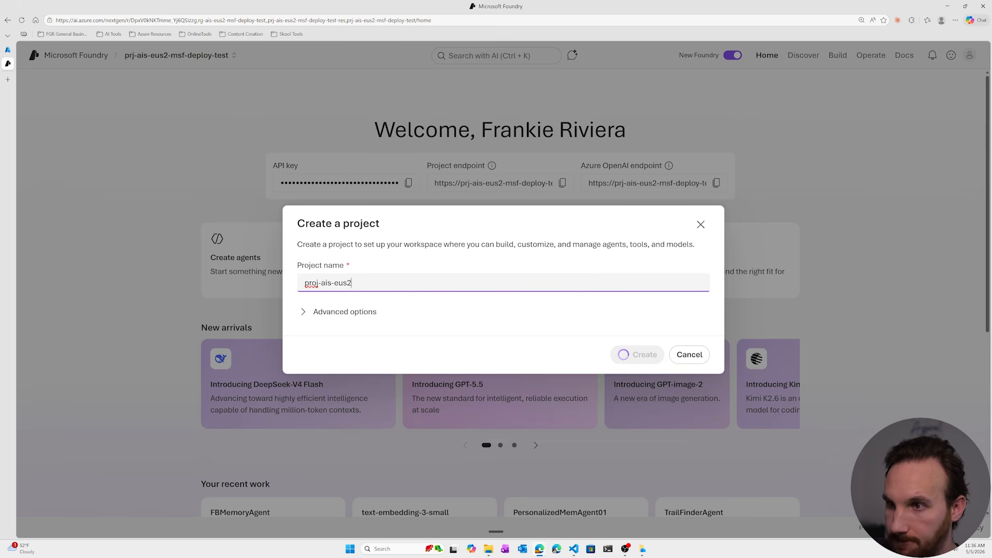
pyautogui.write('-')
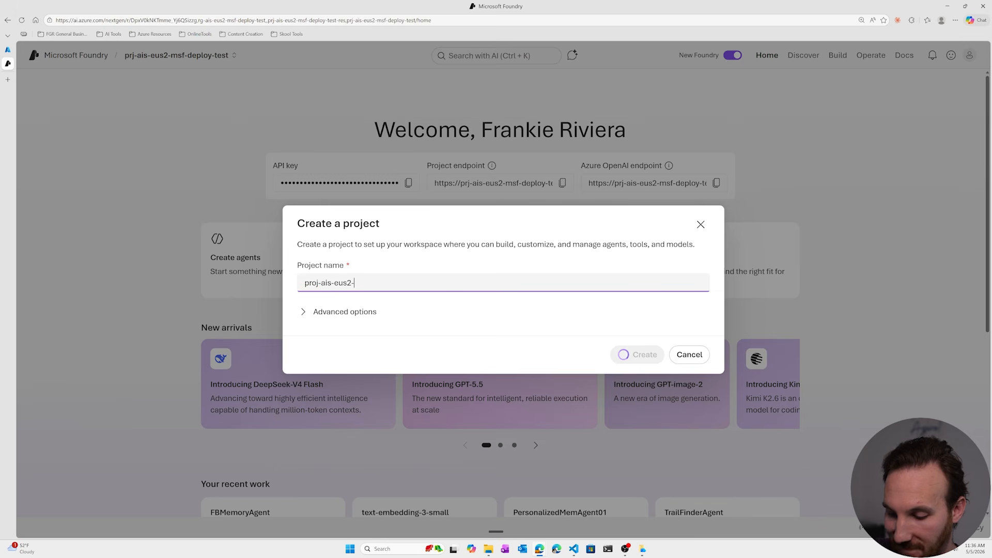
pyautogui.write('g')
pyautogui.press('BackSpace')
pyautogui.write('d')
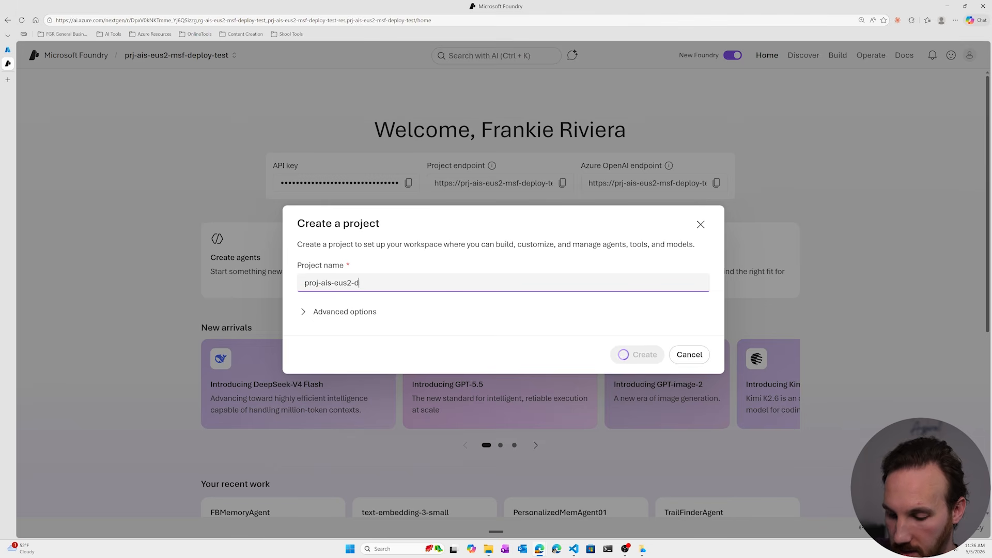
pyautogui.write('emo-')
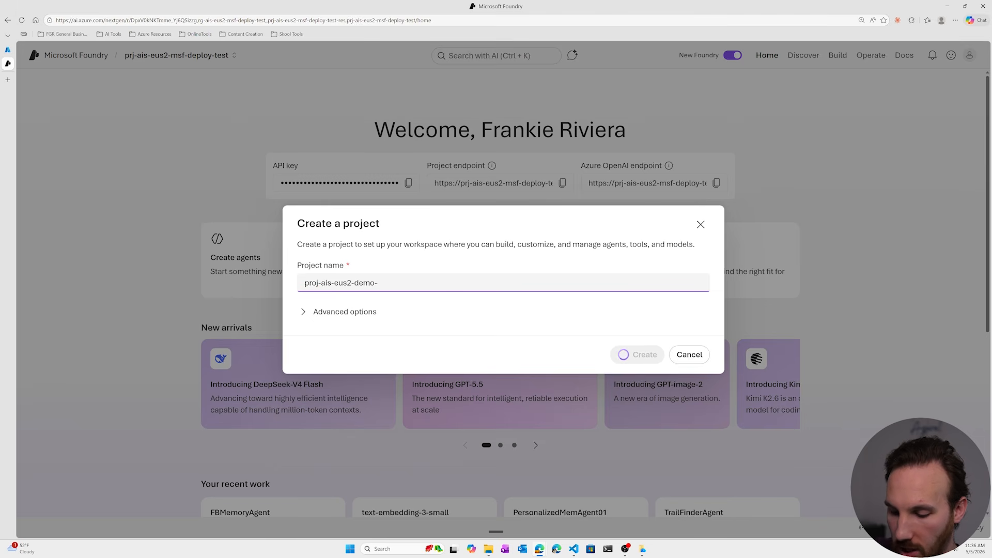
pyautogui.write('gifttra')
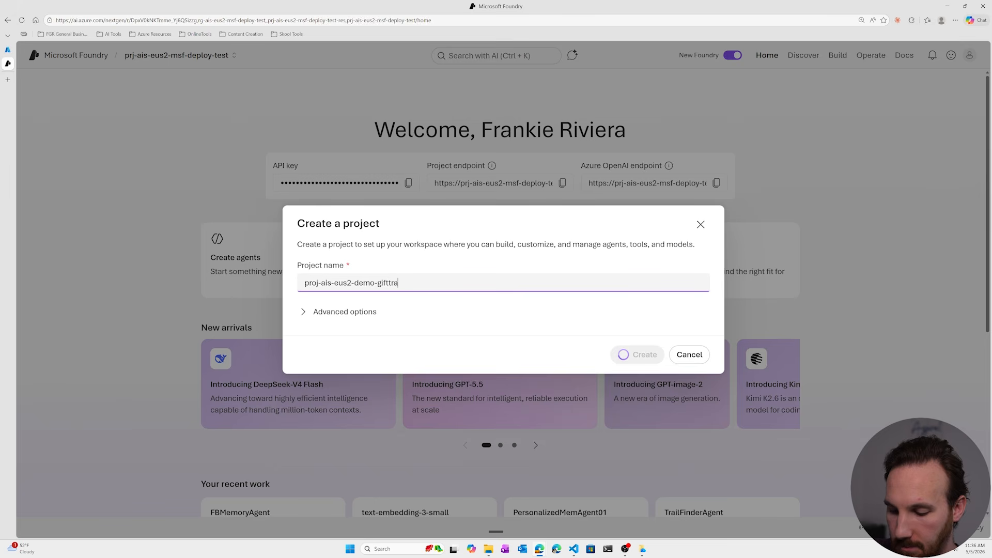
pyautogui.write('cker')
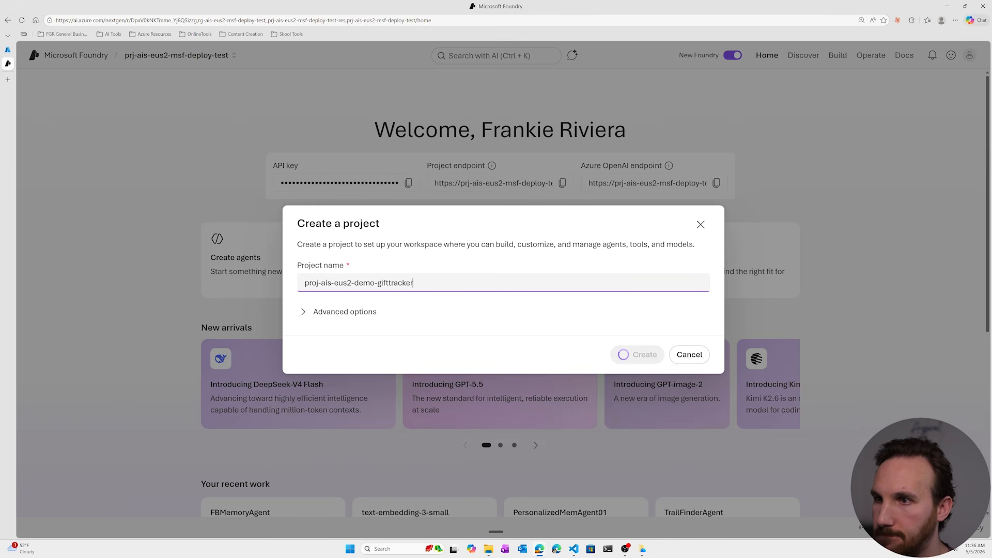
# Assign the project to the rg-ais-eus2-demo-gifttracker resource group in the advanced options, then create and open it.
pyautogui.click(304, 312)
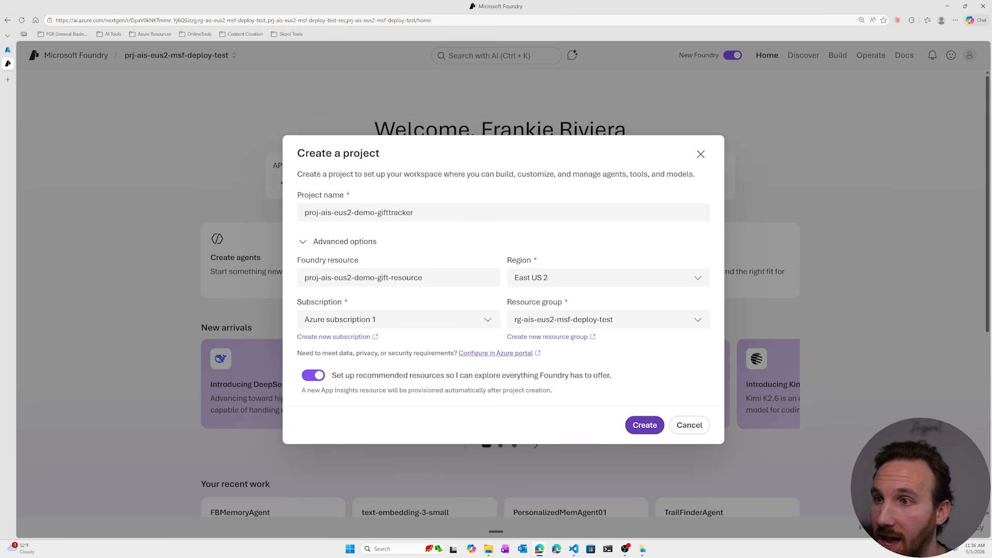
pyautogui.click(392, 278)
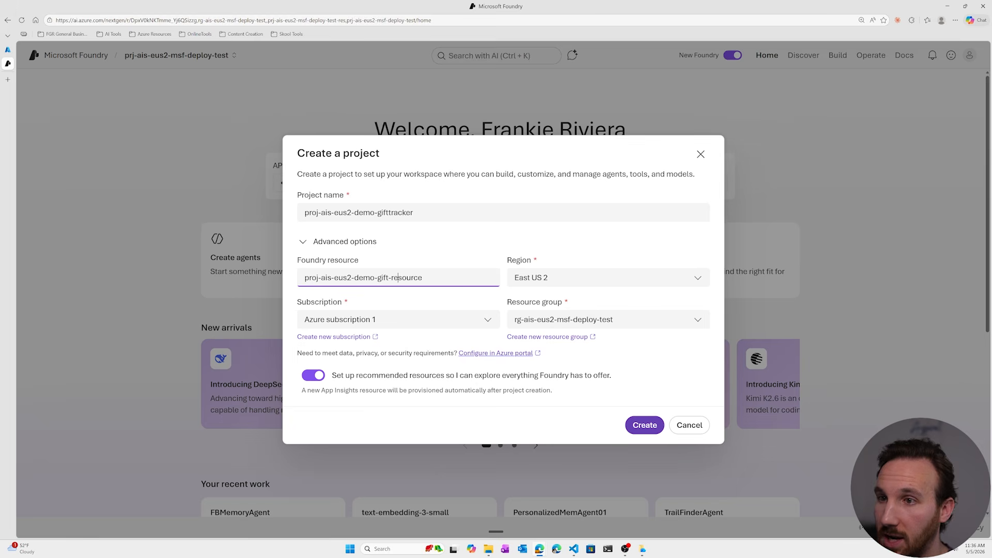
pyautogui.click(695, 323)
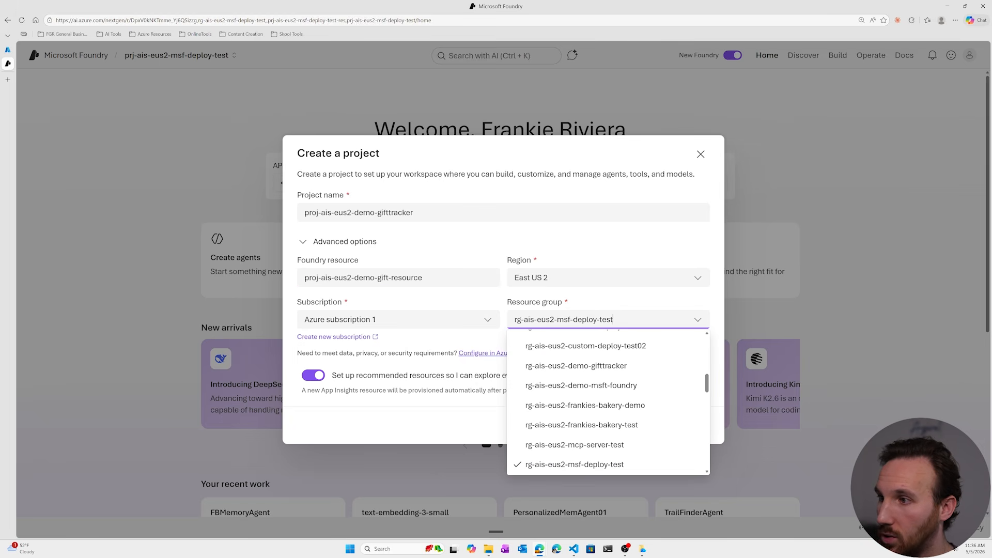
pyautogui.click(568, 368)
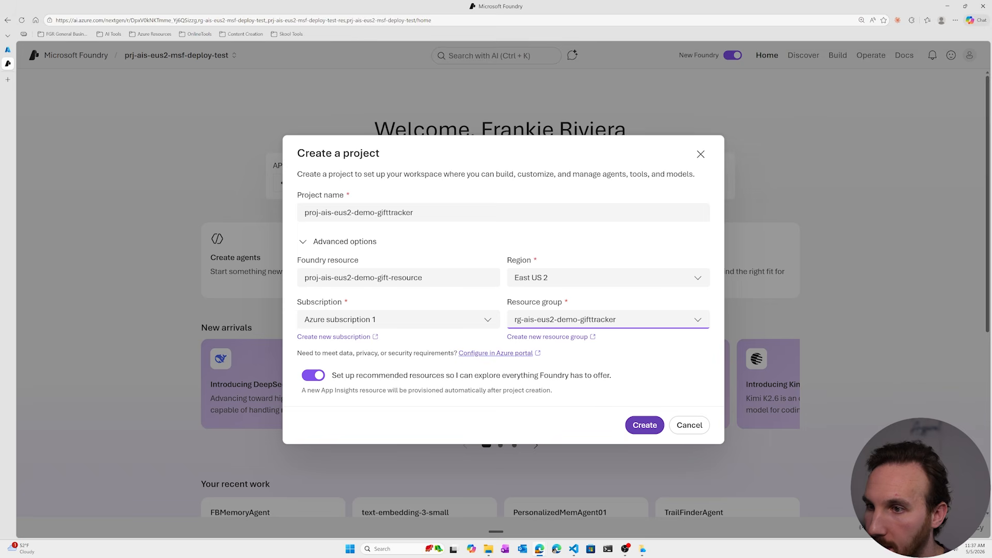
pyautogui.click(644, 426)
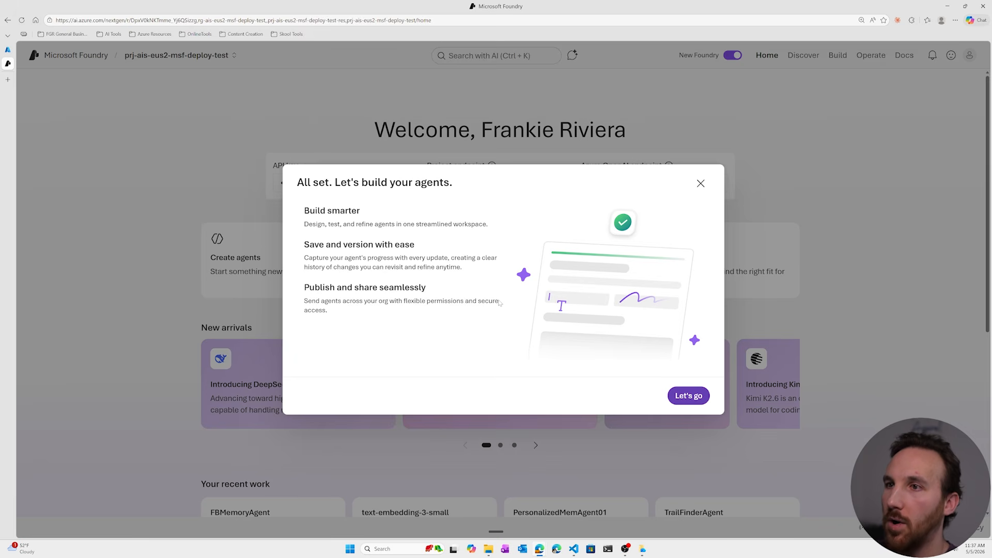
pyautogui.click(687, 396)
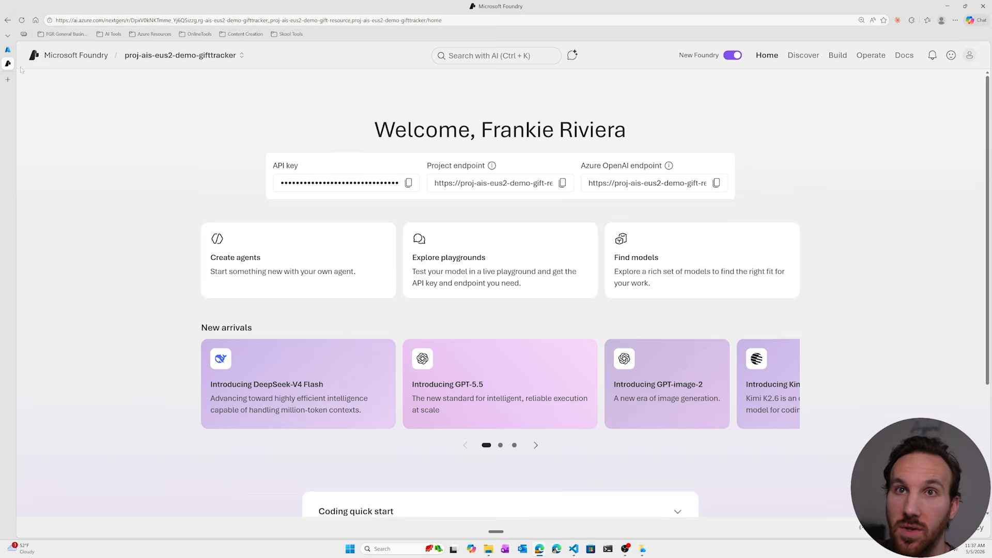
# Switch to the Azure portal and refresh the rg-ais-eus2-demo-gifttracker resource group to examine the resources provisioned for the project.
pyautogui.click(8, 50)
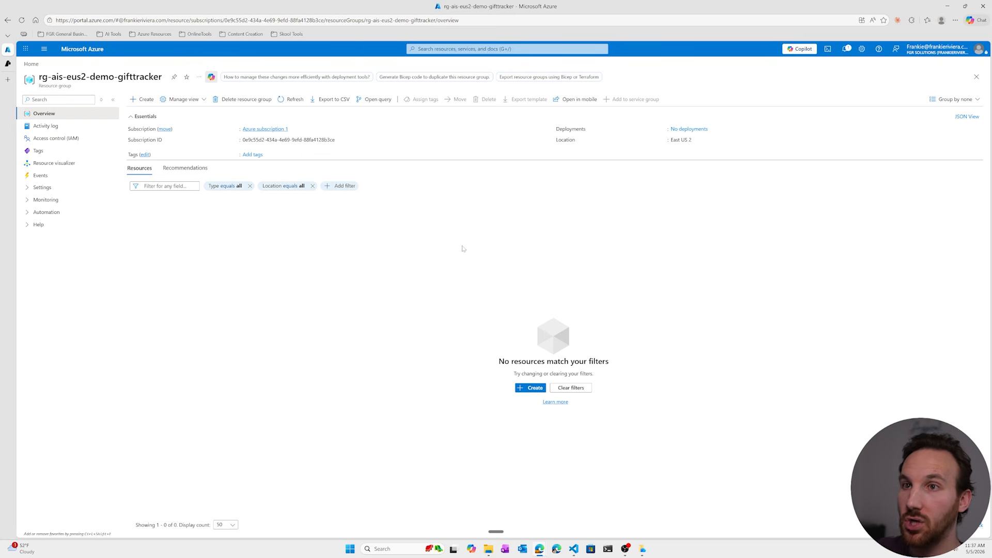
pyautogui.hotkey('ctrl', '+')
pyautogui.hotkey('ctrl', '+')
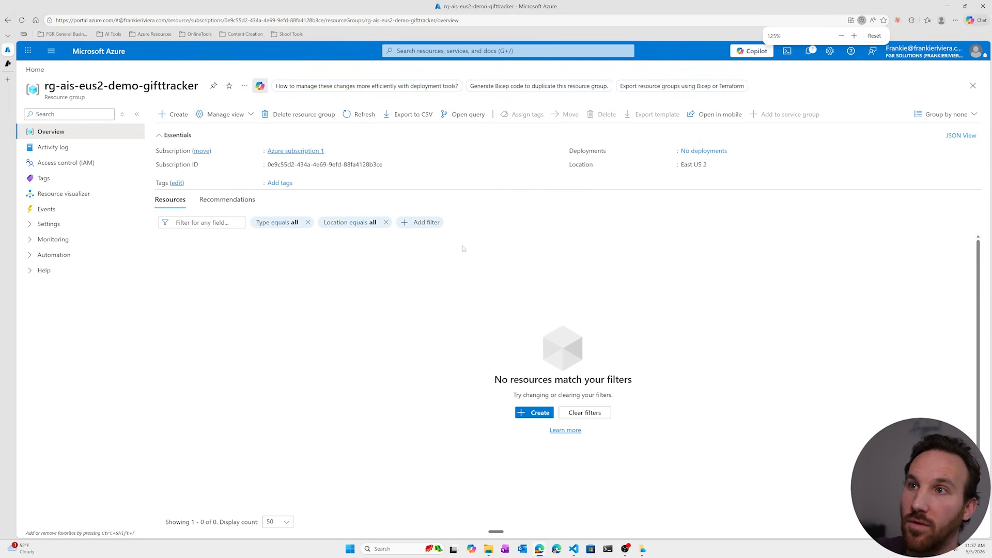
pyautogui.click(358, 115)
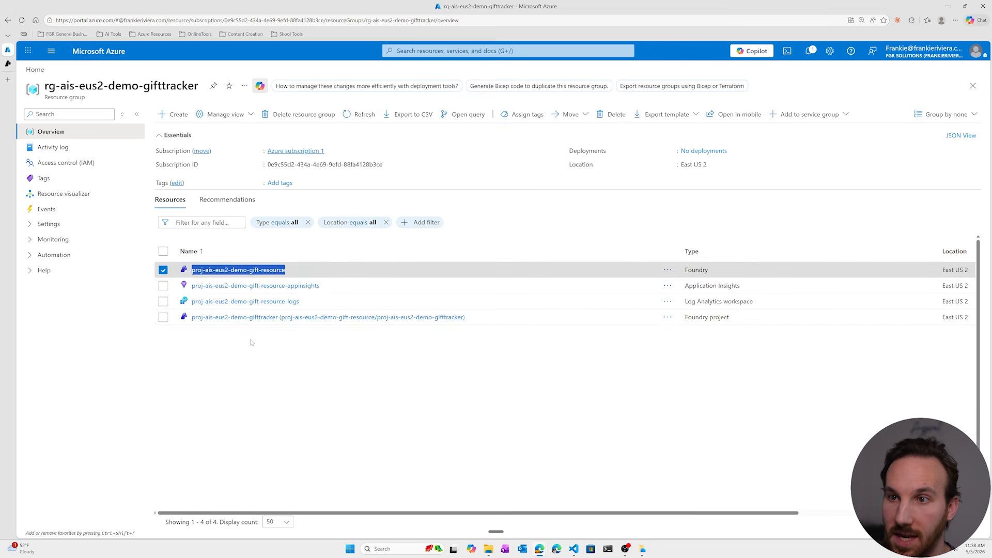
pyautogui.moveTo(465, 317); pyautogui.dragTo(192, 317)
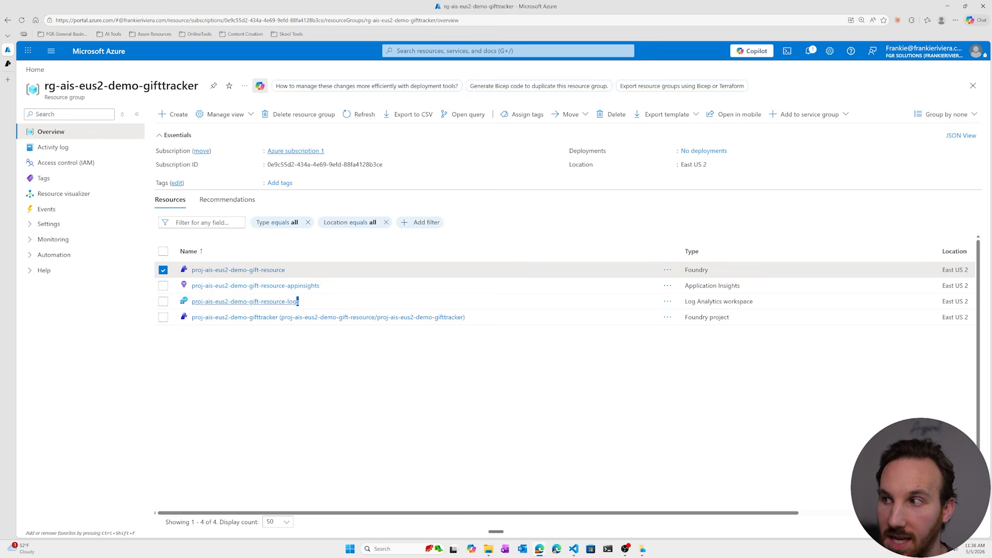
pyautogui.moveTo(298, 301); pyautogui.dragTo(192, 286)
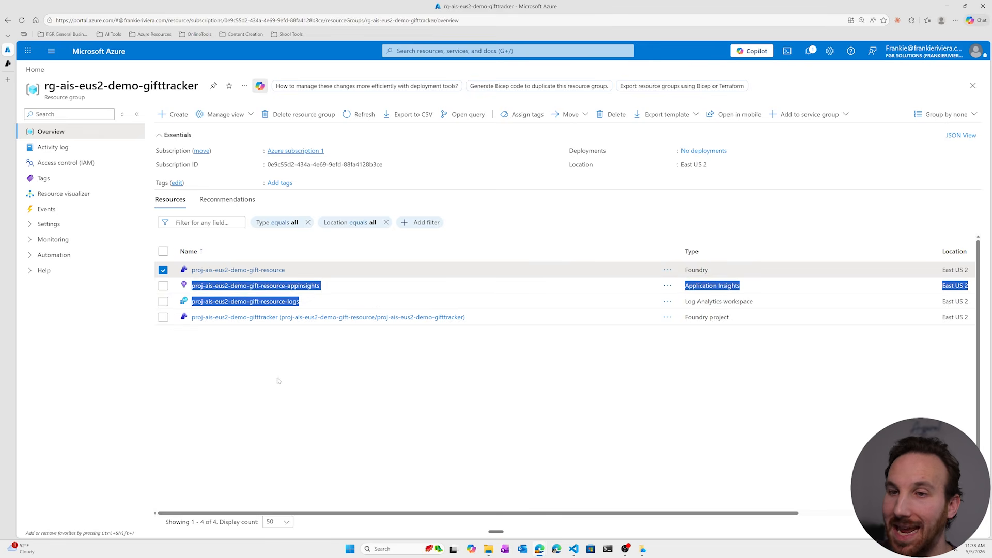
pyautogui.click(290, 341)
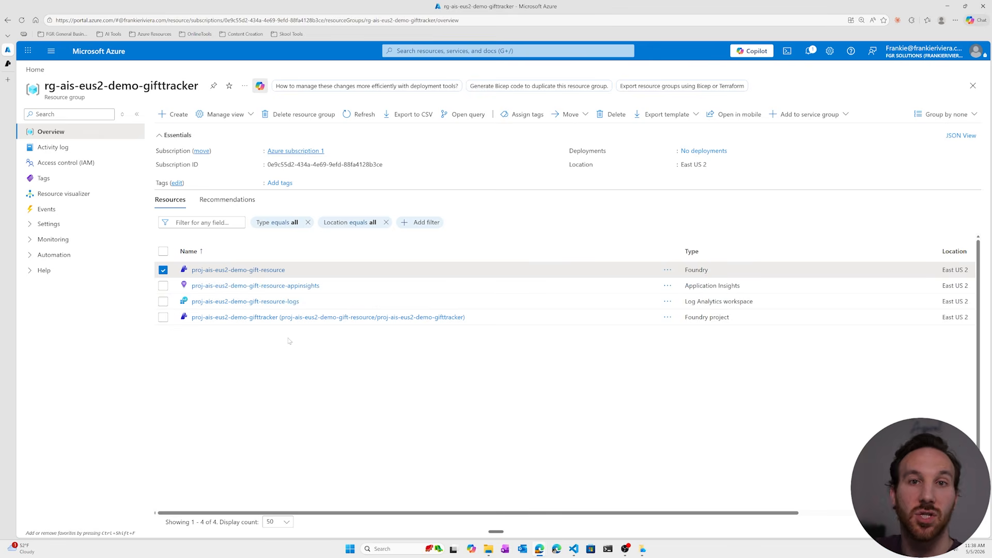
pyautogui.click(162, 269)
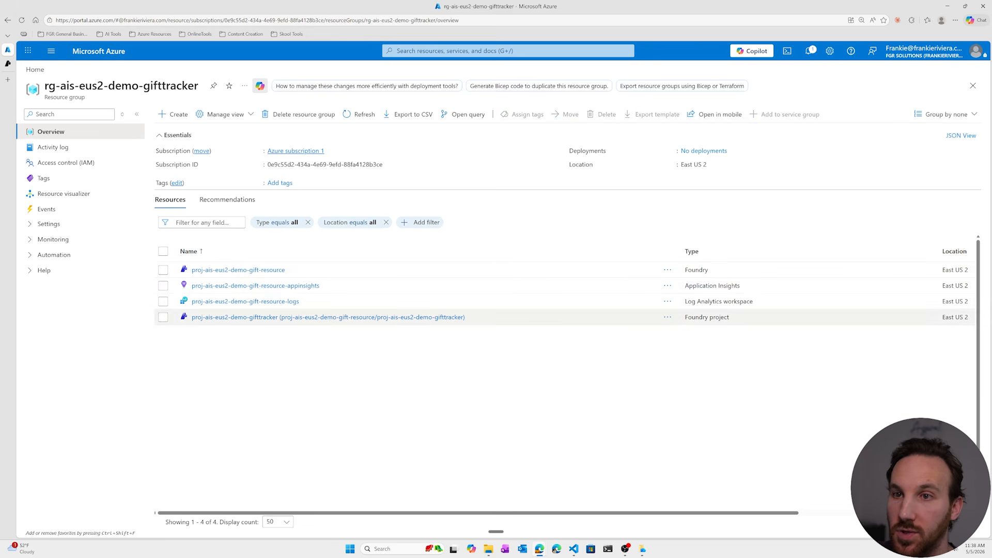
# Return to Microsoft Foundry and browse the model catalog, including its inference task filters.
pyautogui.click(7, 63)
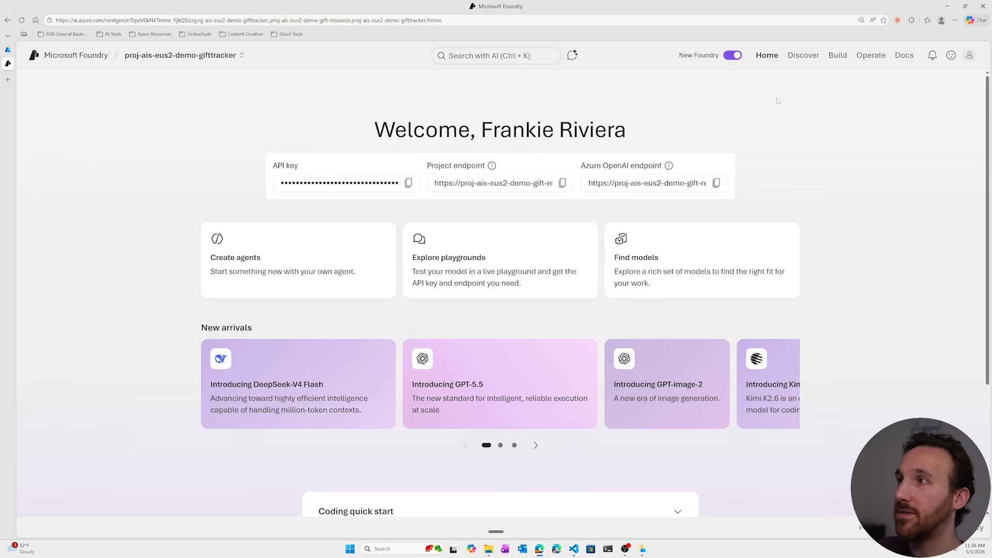
pyautogui.click(799, 56)
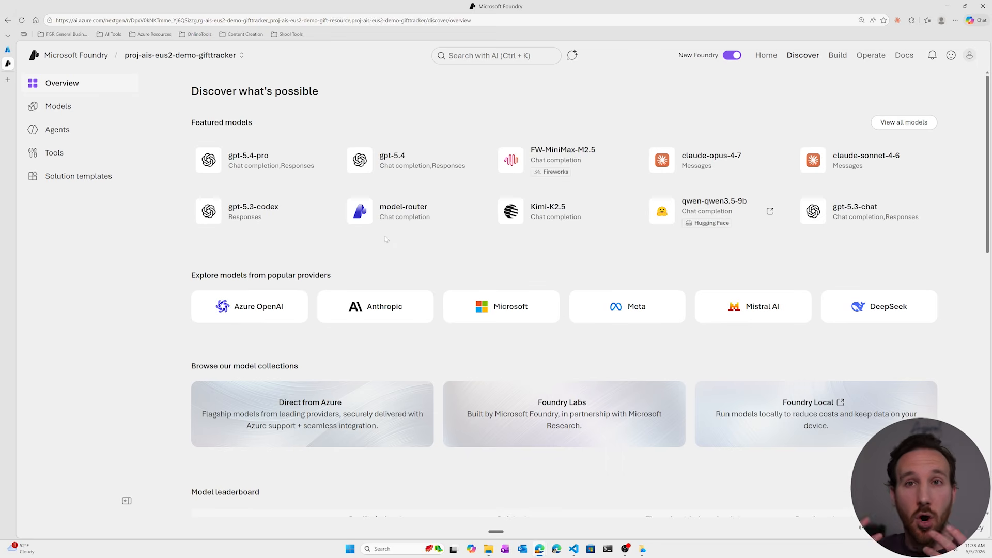
pyautogui.click(81, 114)
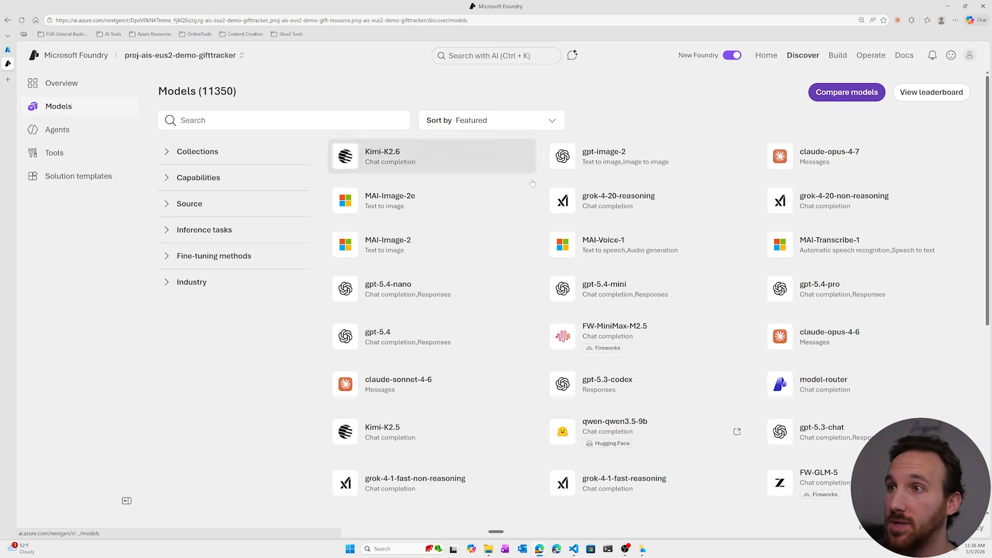
pyautogui.click(198, 234)
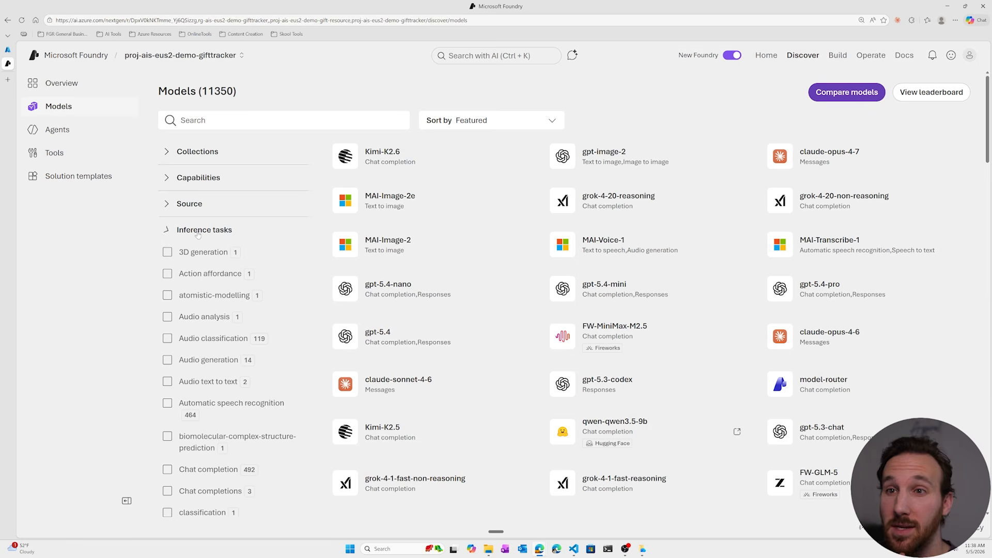
pyautogui.click(198, 234)
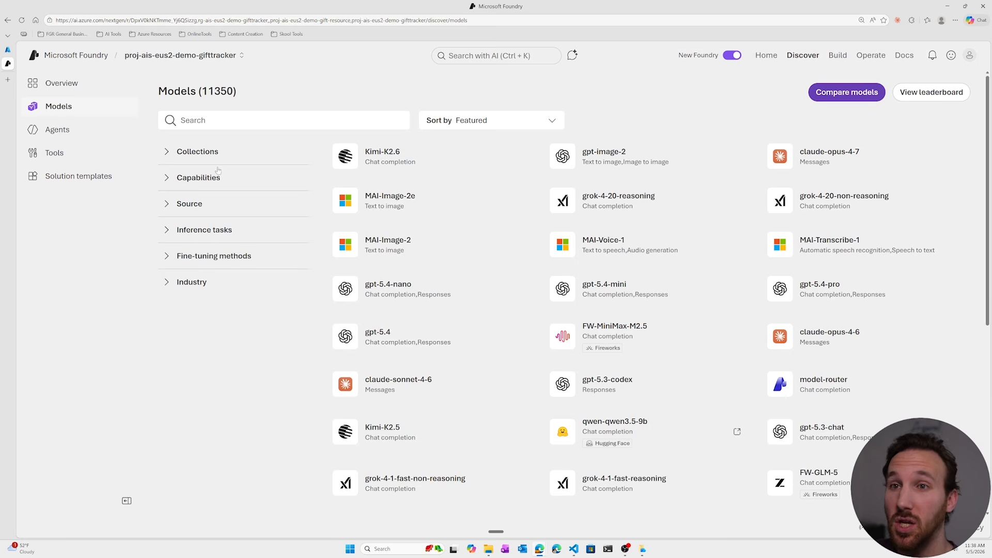
# Compare the benchmarks of gpt-5, gpt-4o and grok-4, and deploy gpt-4o with the default settings.
pyautogui.click(838, 98)
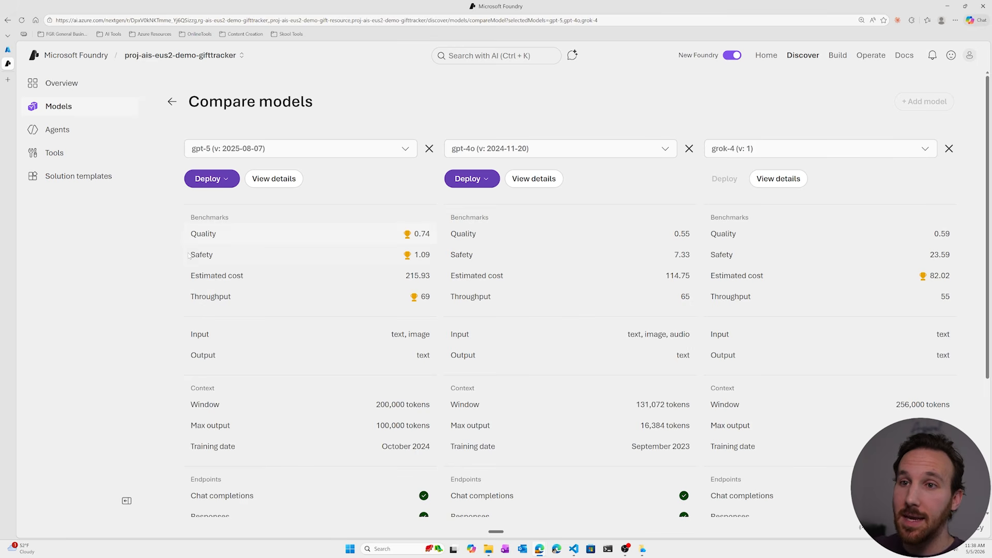
pyautogui.doubleClick(201, 255)
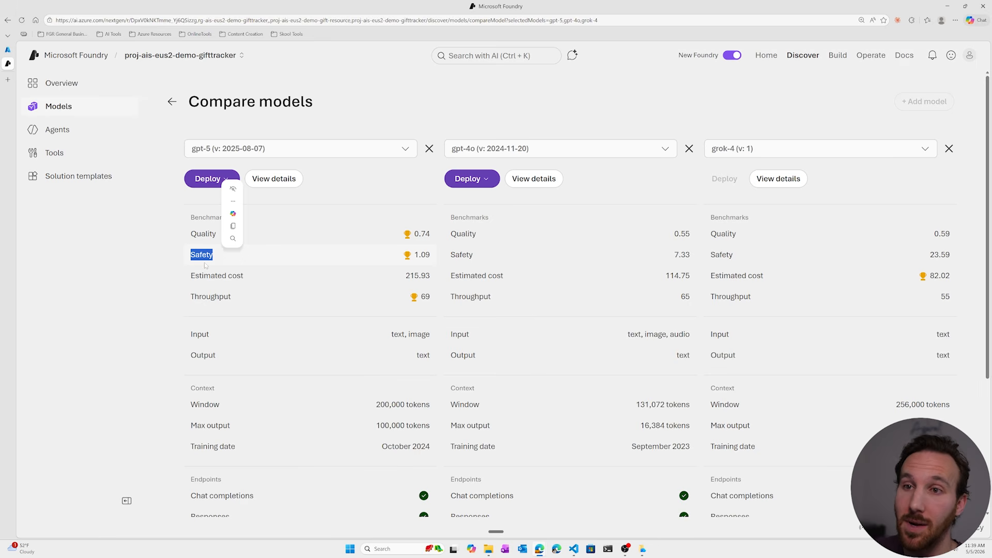
pyautogui.click(205, 265)
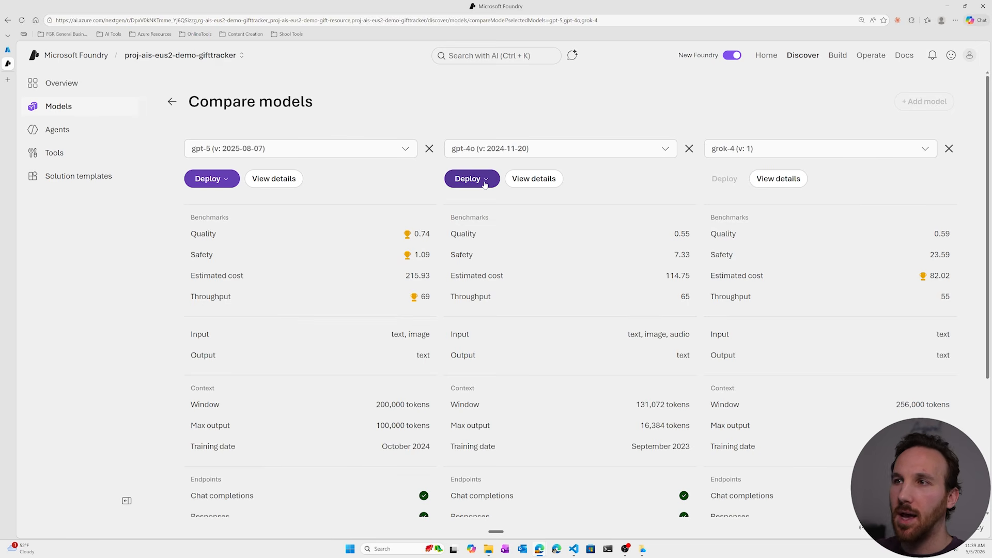
pyautogui.click(485, 182)
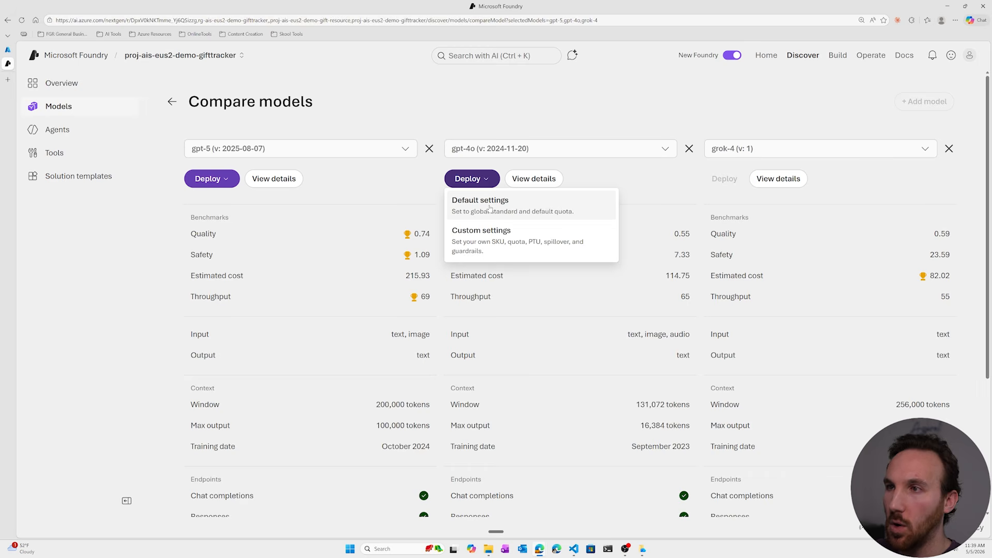
pyautogui.click(490, 209)
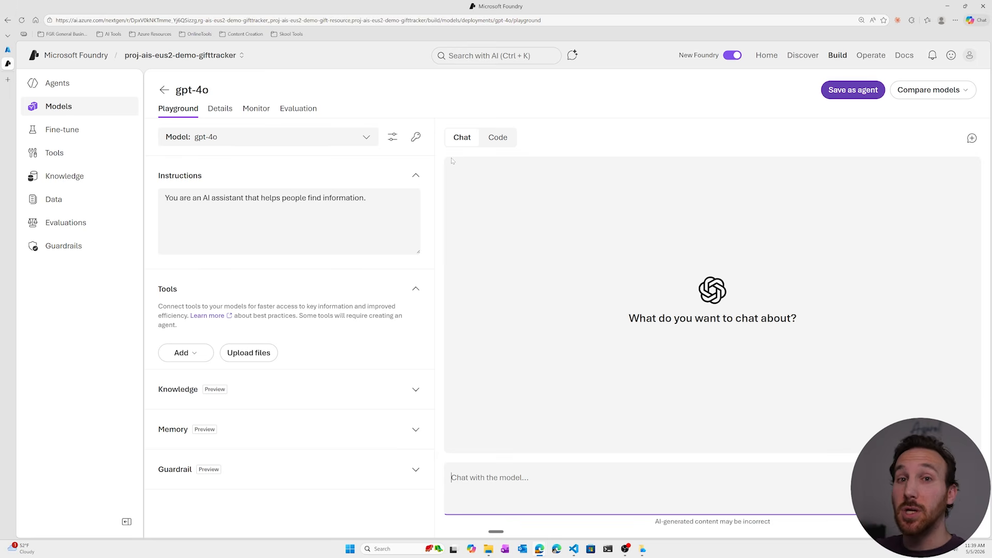
# Create a new agent named gifttrackeragent and open it in the playground.
pyautogui.click(57, 83)
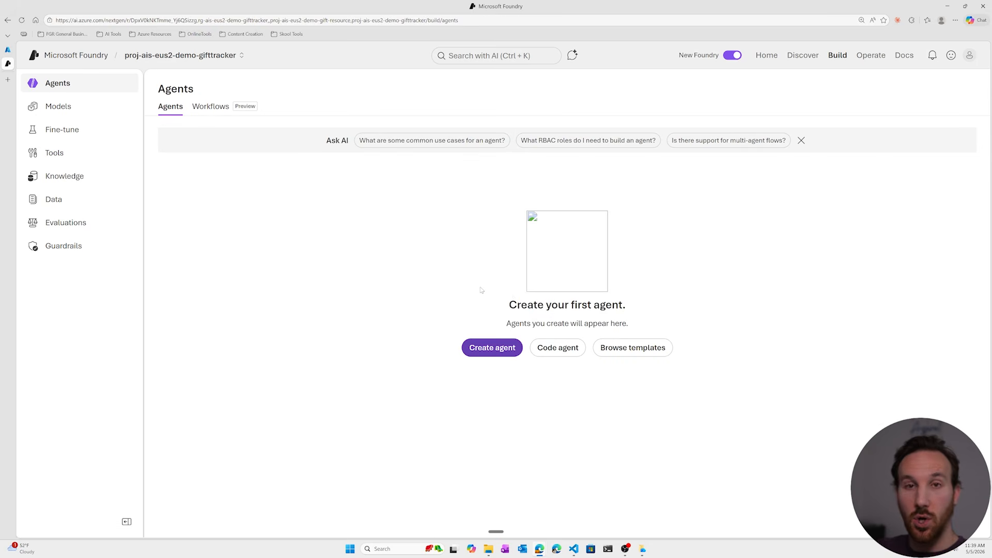
pyautogui.click(488, 349)
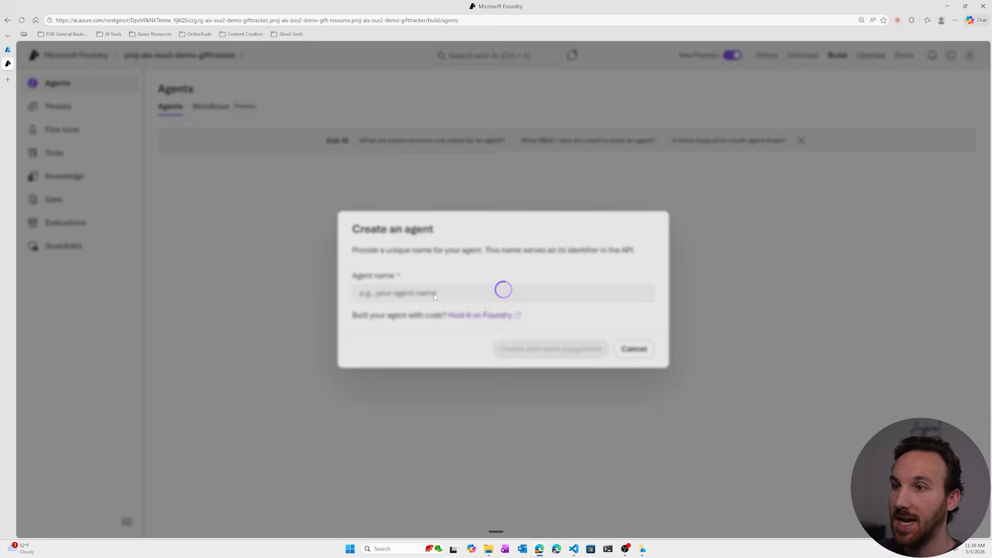
pyautogui.write('gif')
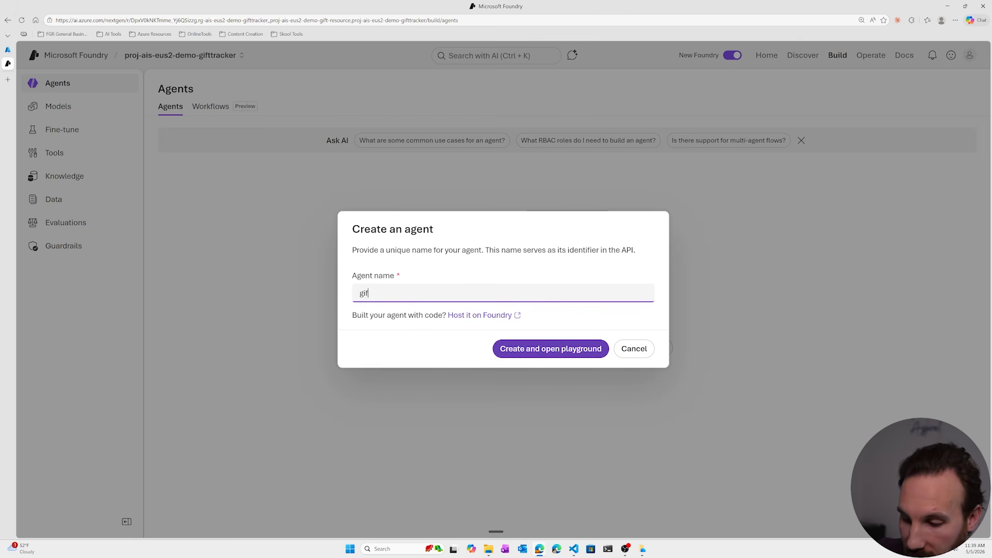
pyautogui.write('ttrackeragent')
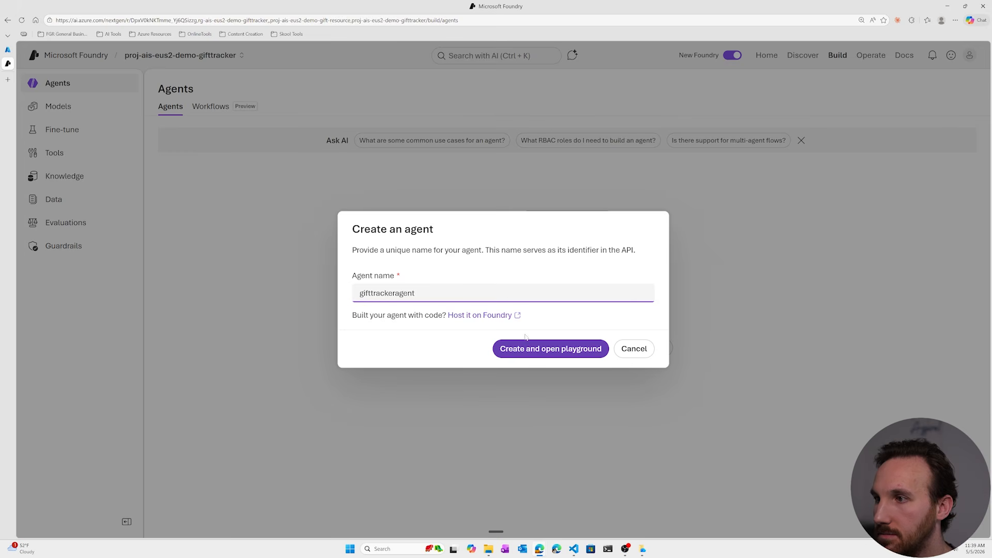
pyautogui.click(550, 350)
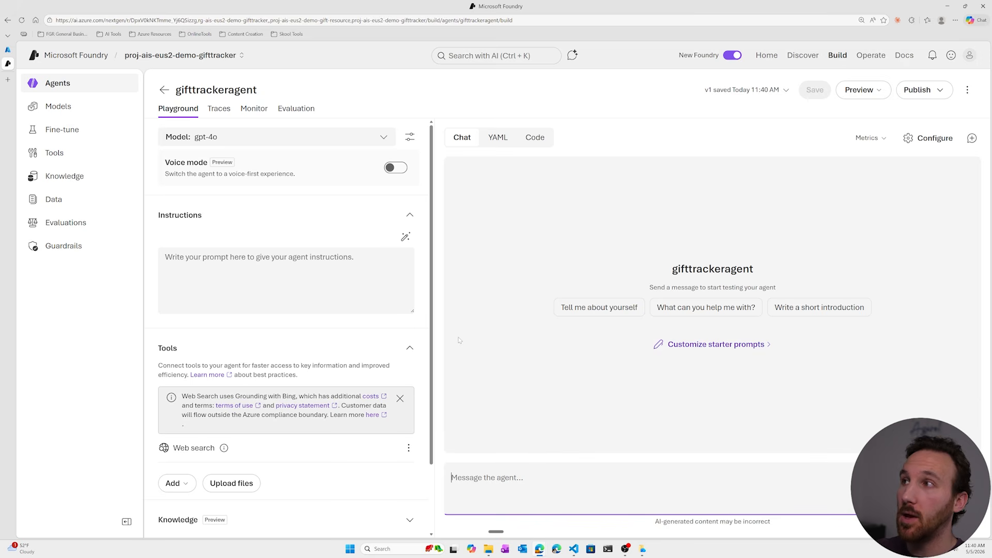
# Browse the Discover area's tools, solution templates and starter agents.
pyautogui.click(801, 56)
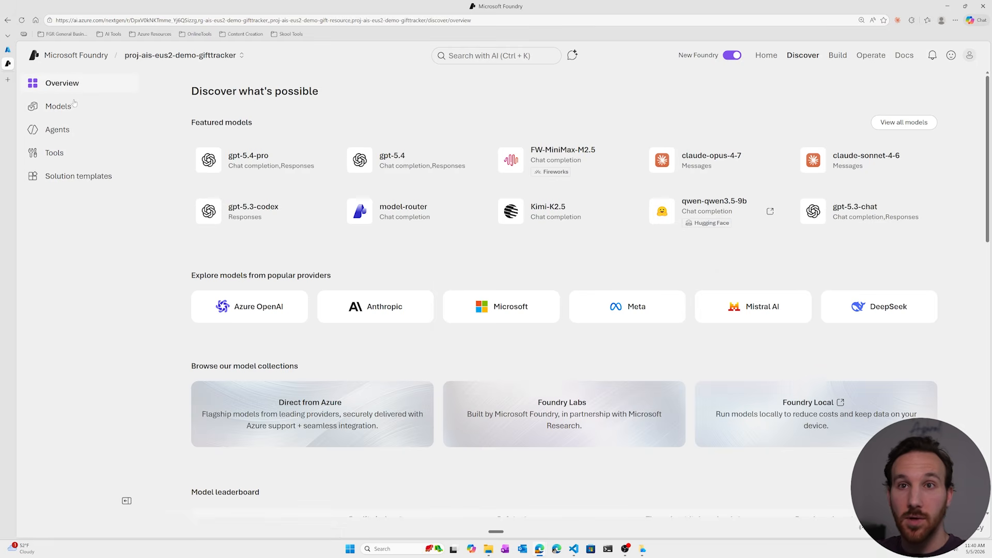
pyautogui.click(66, 154)
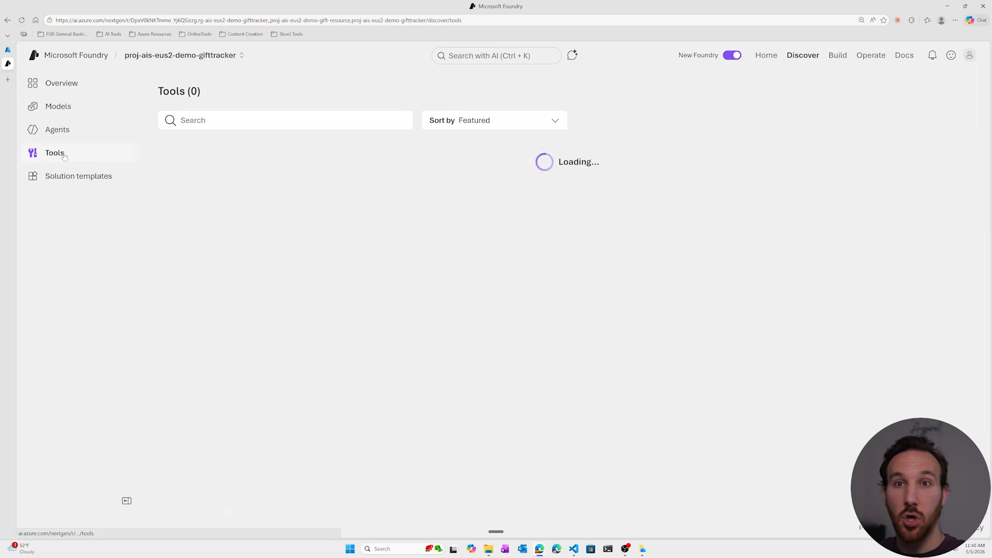
pyautogui.click(93, 180)
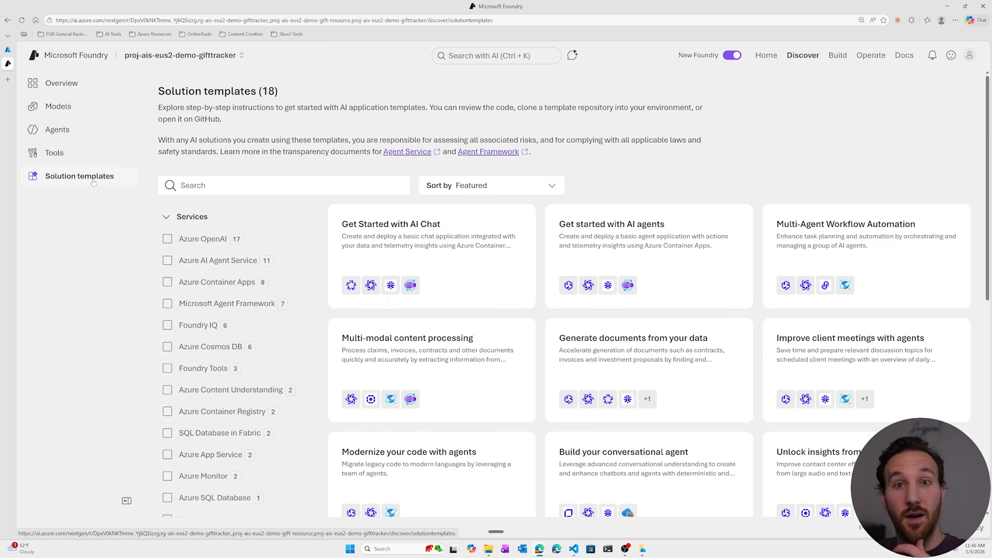
pyautogui.click(67, 132)
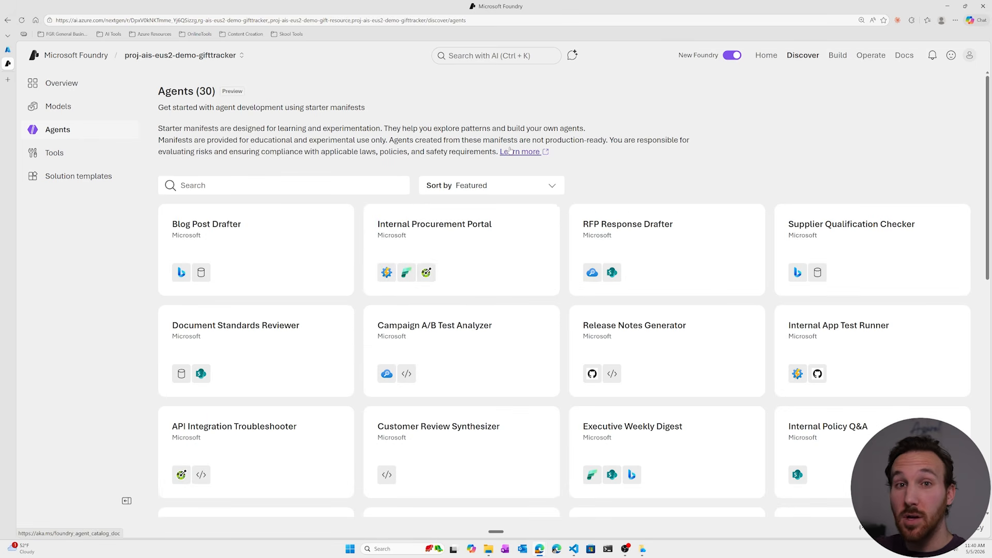
# Review the project's Build pages for agents, models, fine-tuning, tools, knowledge, data, evaluations and guardrails.
pyautogui.click(833, 62)
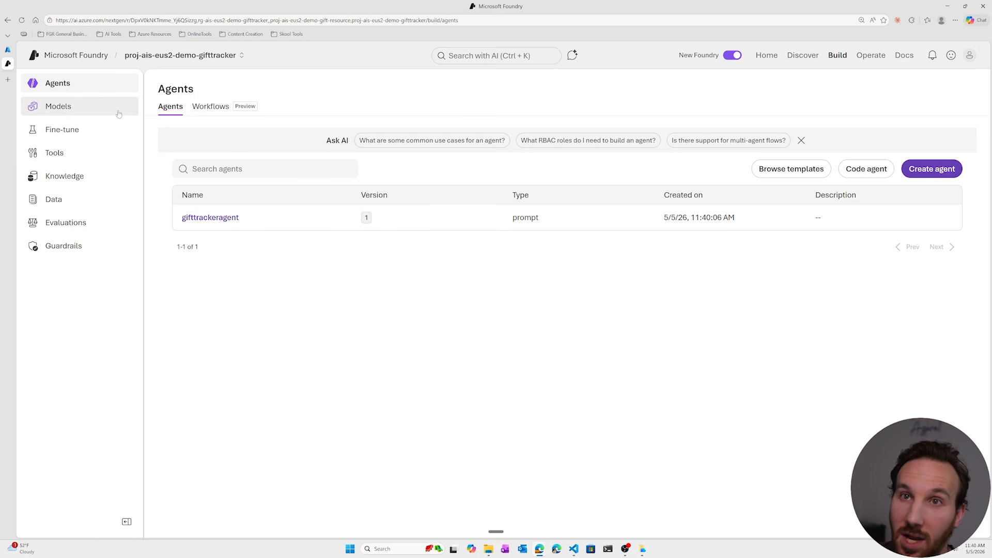
pyautogui.click(98, 110)
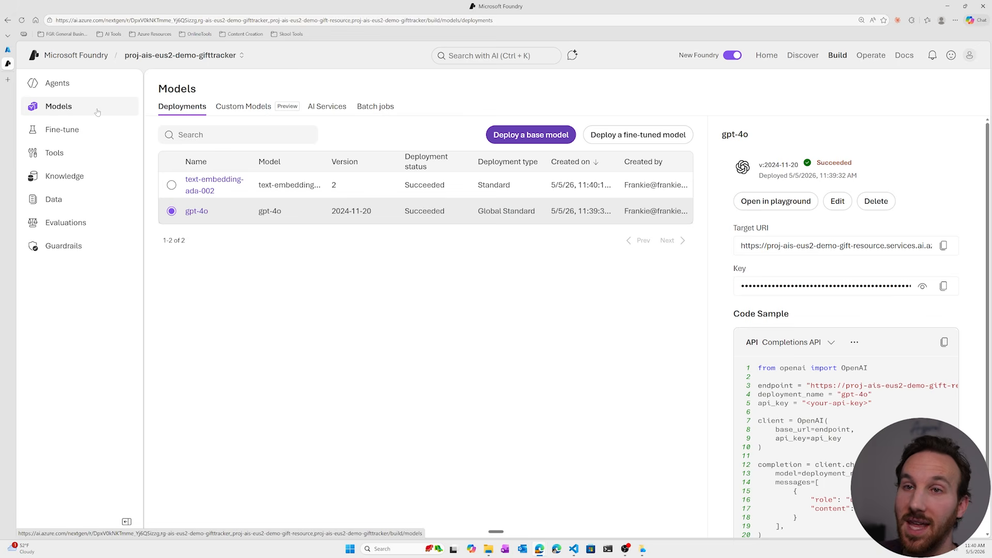
pyautogui.click(97, 136)
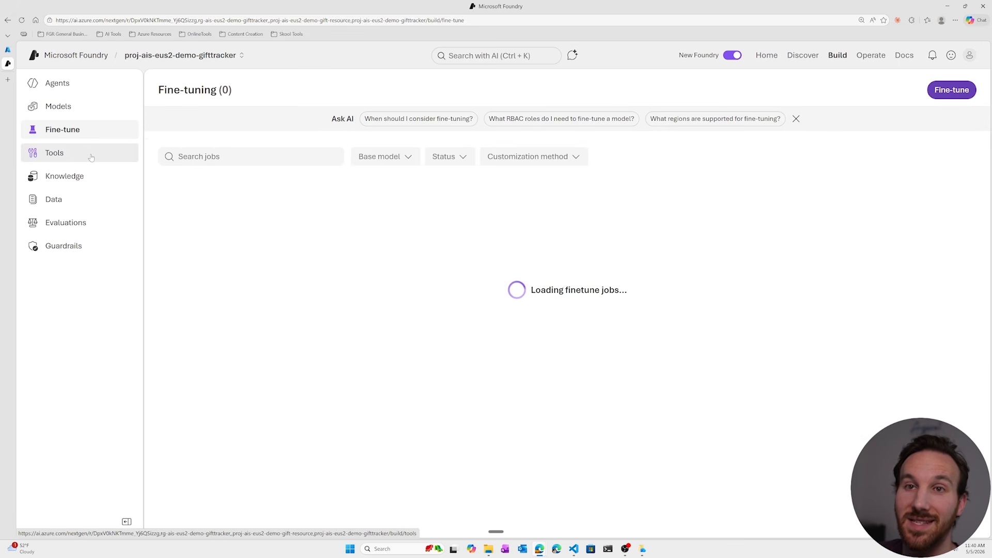
pyautogui.click(91, 158)
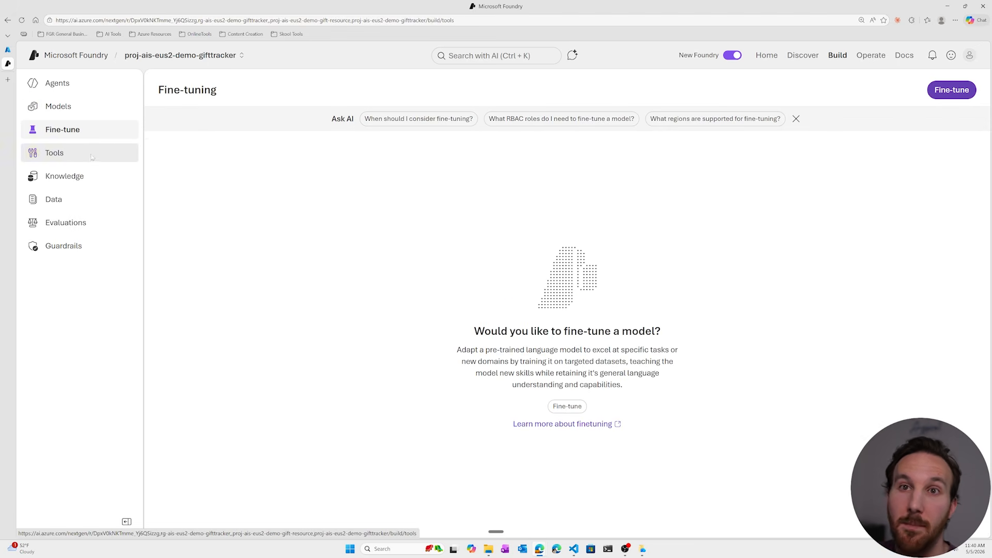
pyautogui.click(89, 185)
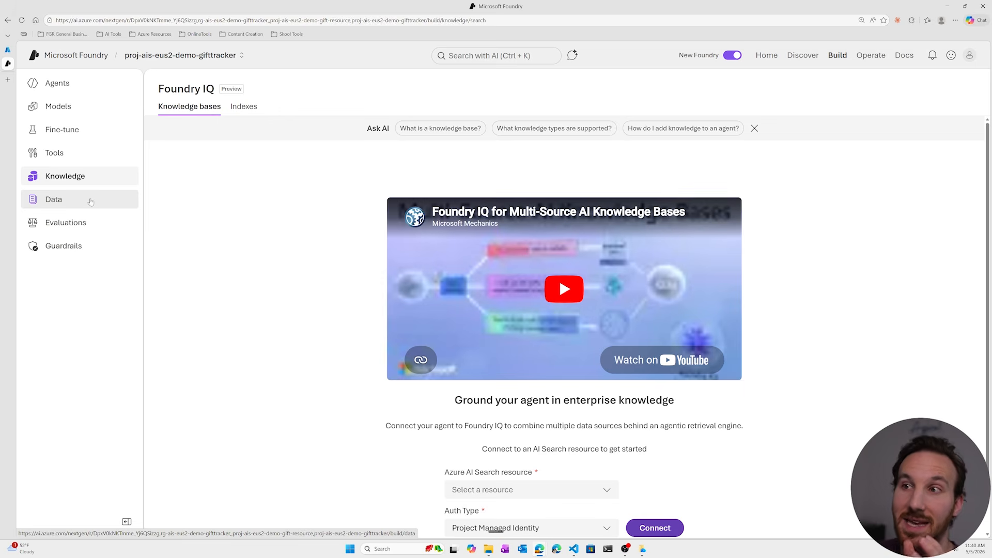
pyautogui.click(91, 202)
pyautogui.click(88, 225)
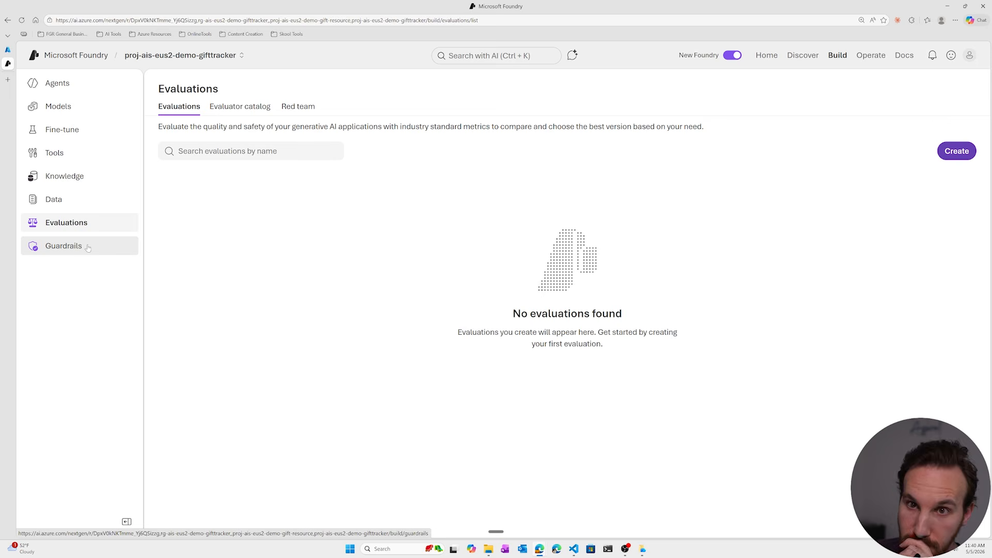
pyautogui.click(88, 247)
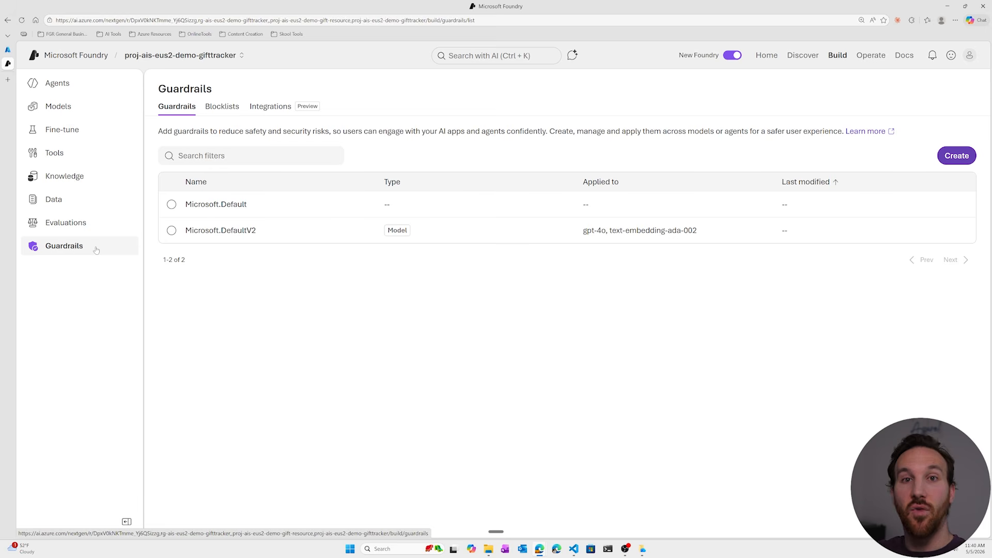
# Reopen gifttrackeragent and examine its available models and Voice mode option.
pyautogui.click(83, 89)
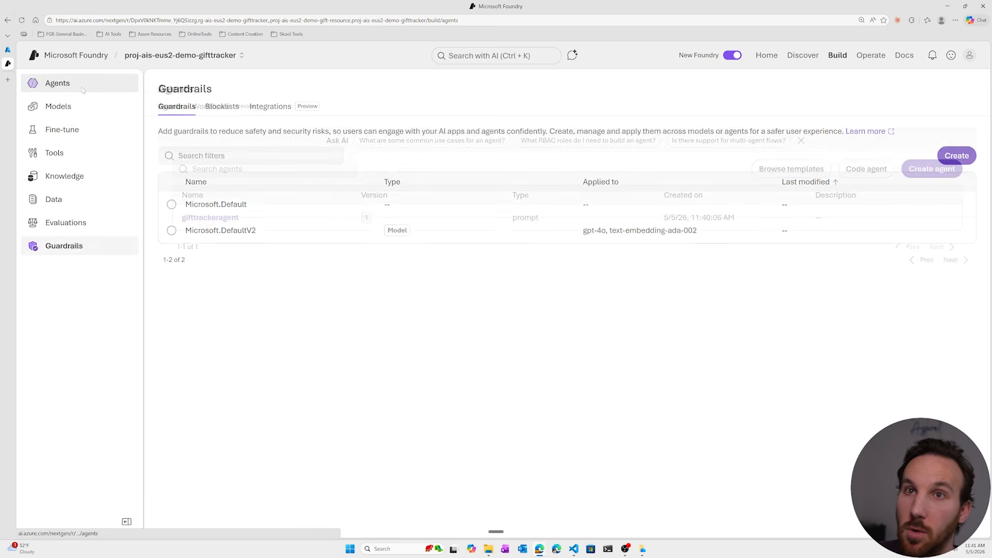
pyautogui.click(221, 218)
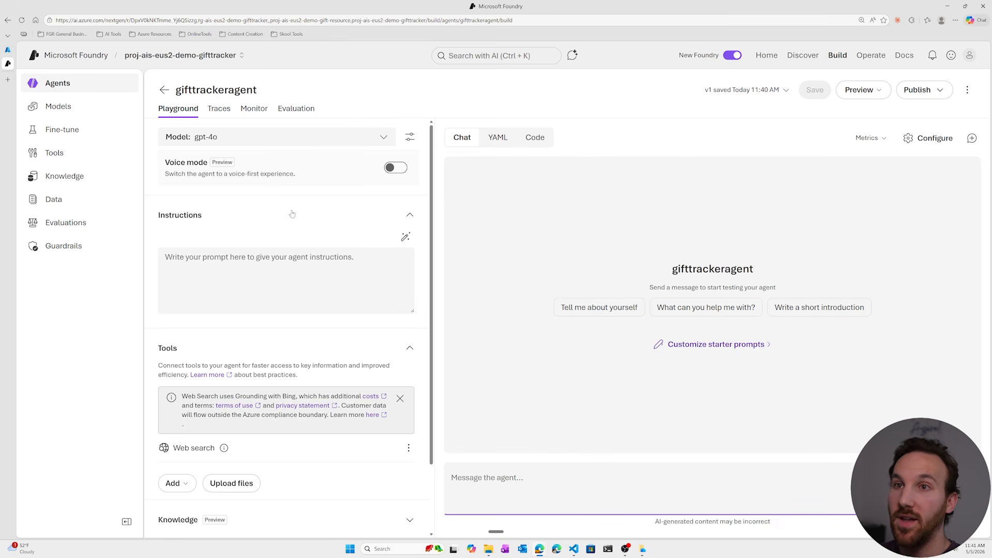
pyautogui.click(386, 138)
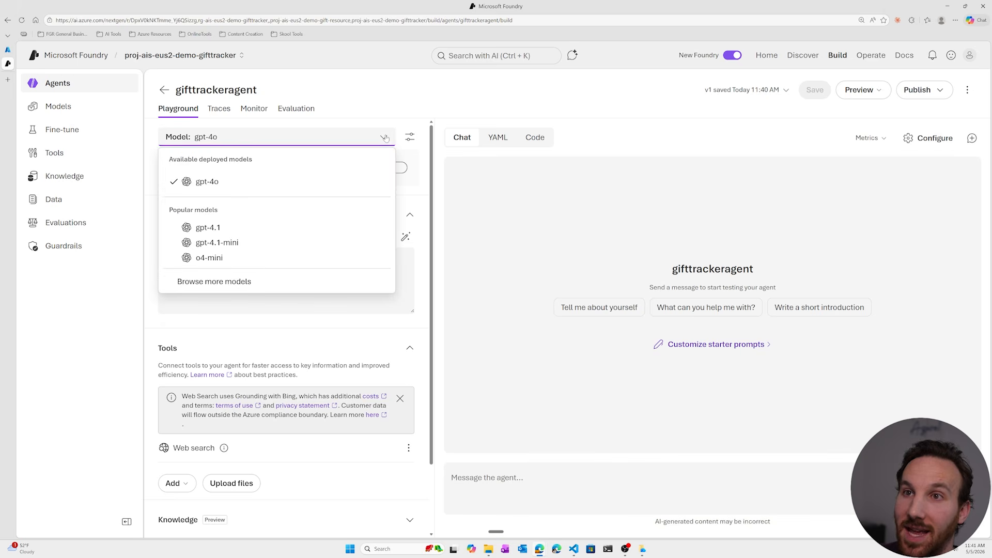
pyautogui.click(385, 138)
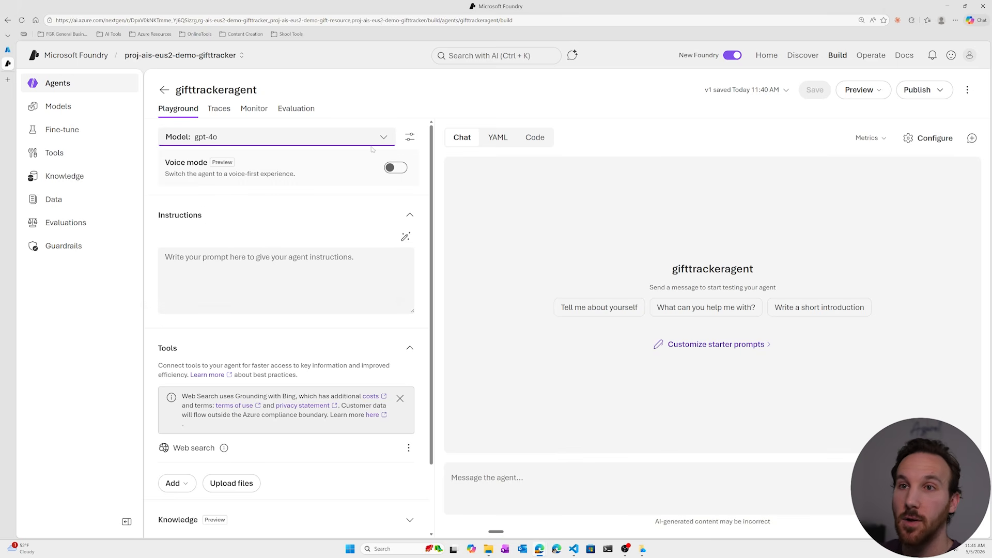
pyautogui.moveTo(164, 162); pyautogui.dragTo(319, 175)
pyautogui.click(346, 175)
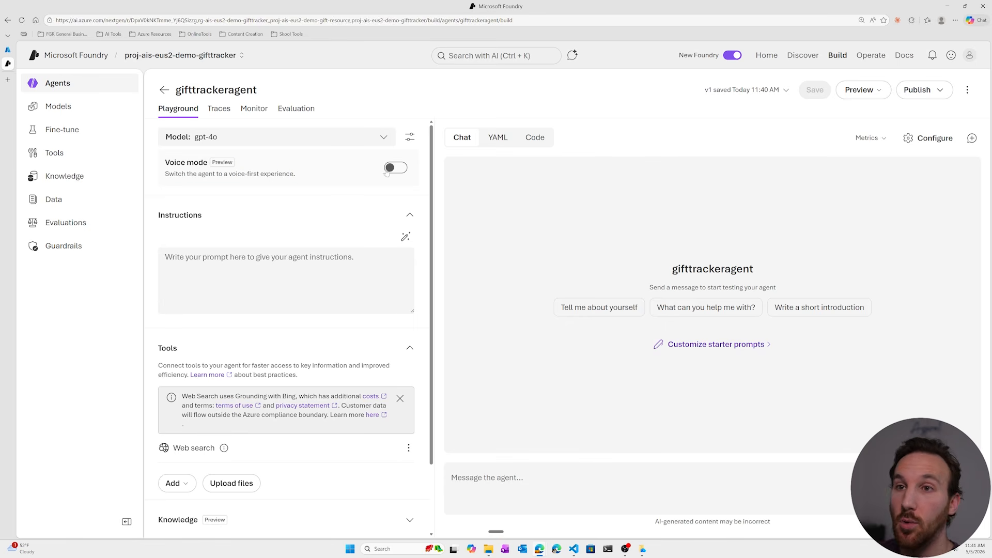
# Examine the agent's Instructions field and its Tools section, leaving the Tools section collapsed.
pyautogui.click(165, 257)
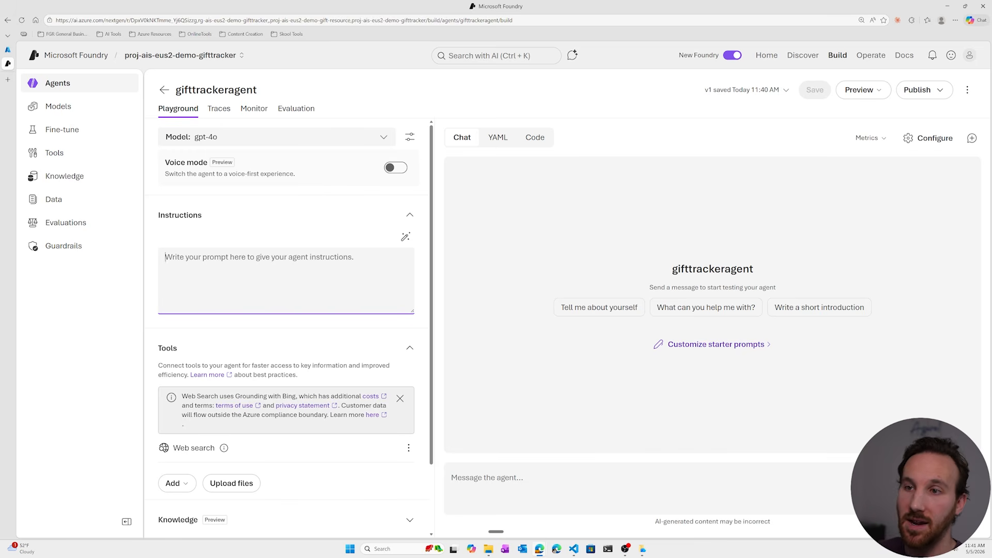
pyautogui.scroll(-2, 333, 283)
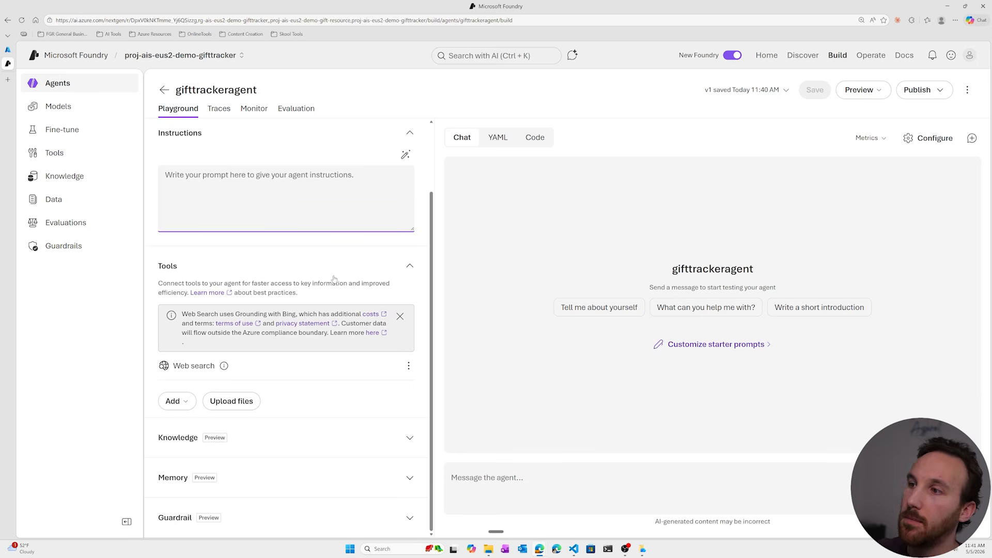
pyautogui.click(409, 267)
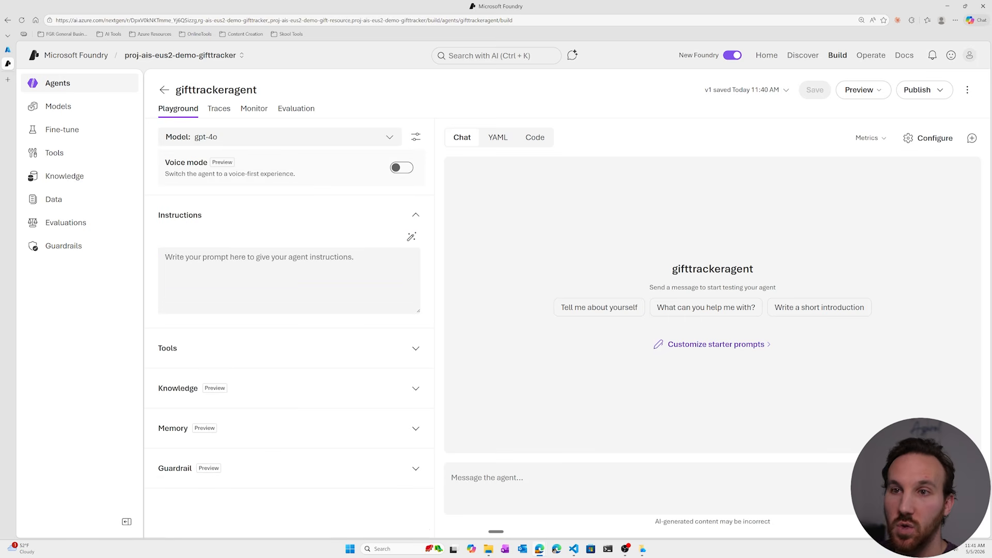
pyautogui.click(415, 348)
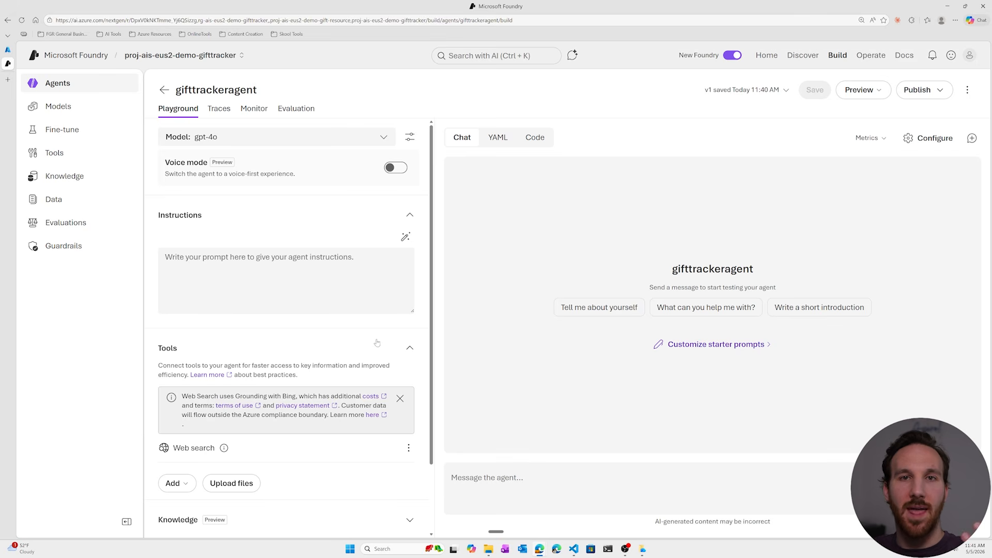
pyautogui.click(372, 347)
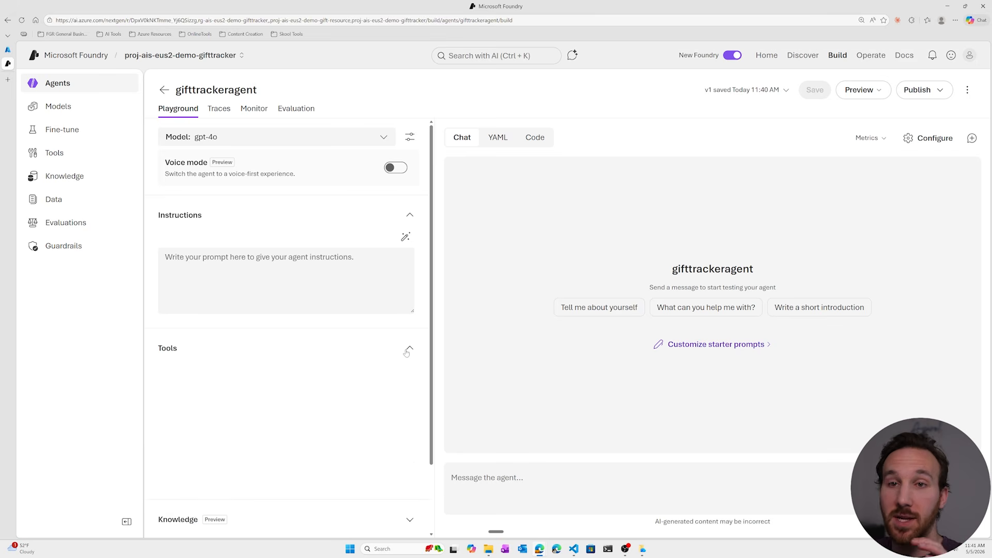
# Examine the options for adding knowledge to the agent and its Memory section, leaving only Memory expanded of the two.
pyautogui.click(416, 388)
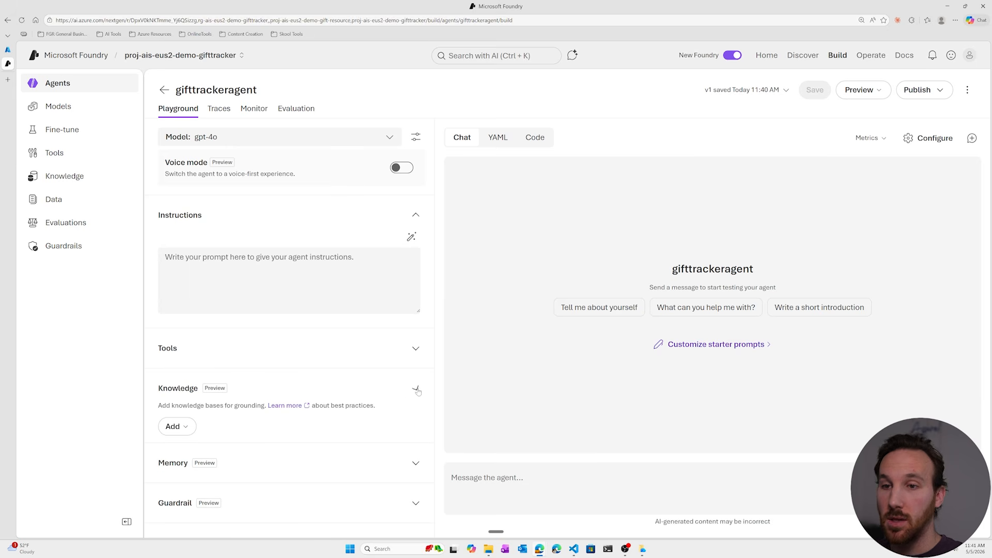
pyautogui.click(176, 427)
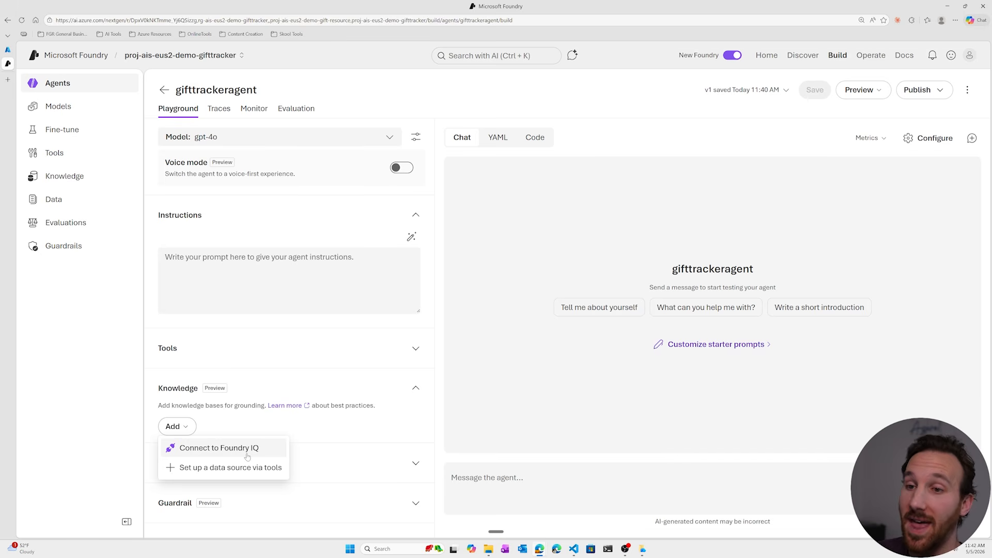
pyautogui.click(269, 425)
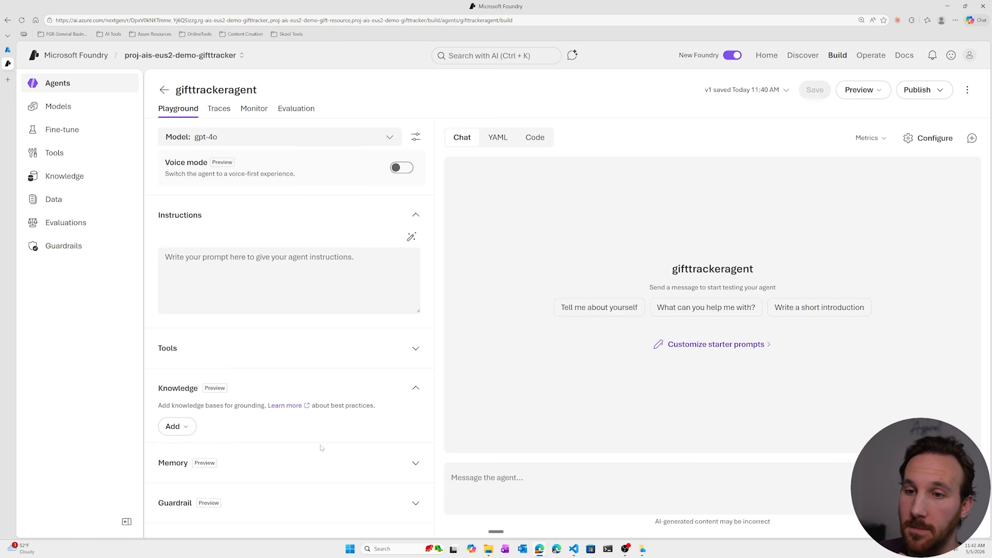
pyautogui.click(421, 463)
pyautogui.scroll(-1, 391, 429)
pyautogui.click(409, 350)
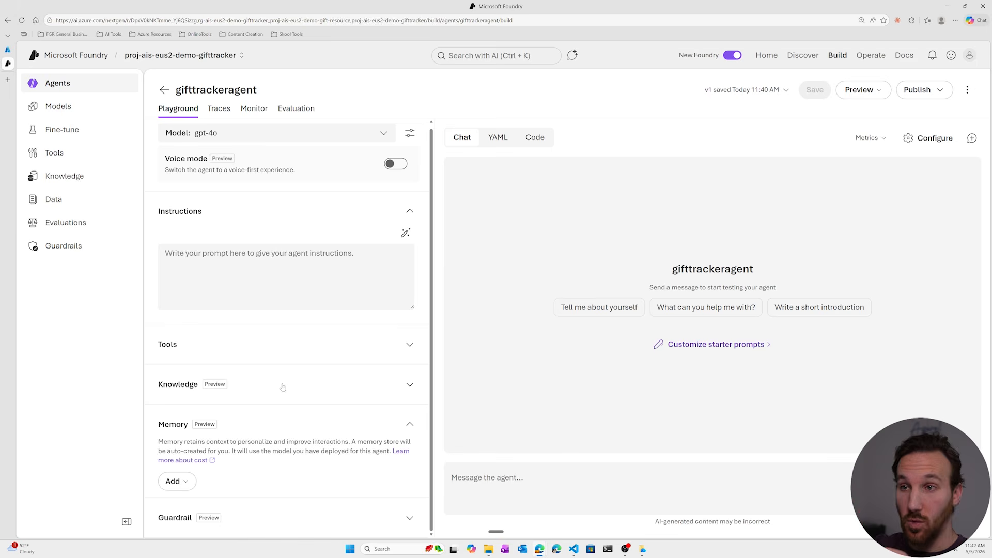
# Collapse the Memory section and examine the agent's Guardrail section, leaving it collapsed.
pyautogui.click(410, 425)
pyautogui.click(416, 468)
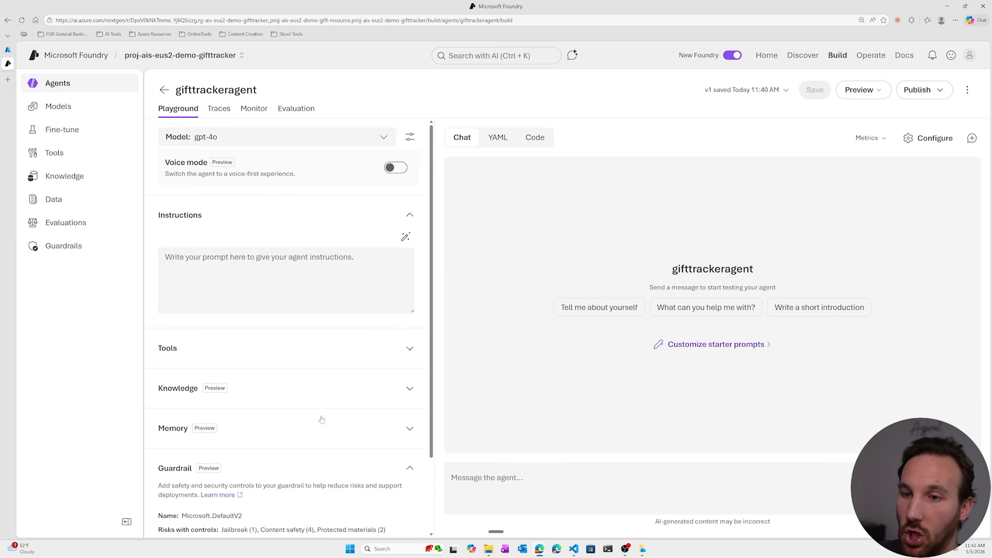
pyautogui.scroll(-2, 320, 419)
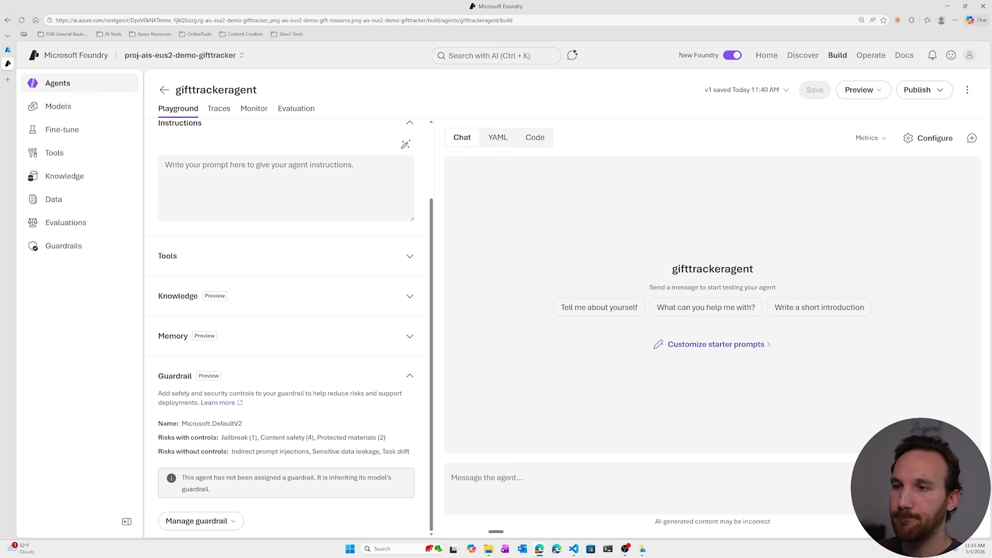
pyautogui.click(408, 377)
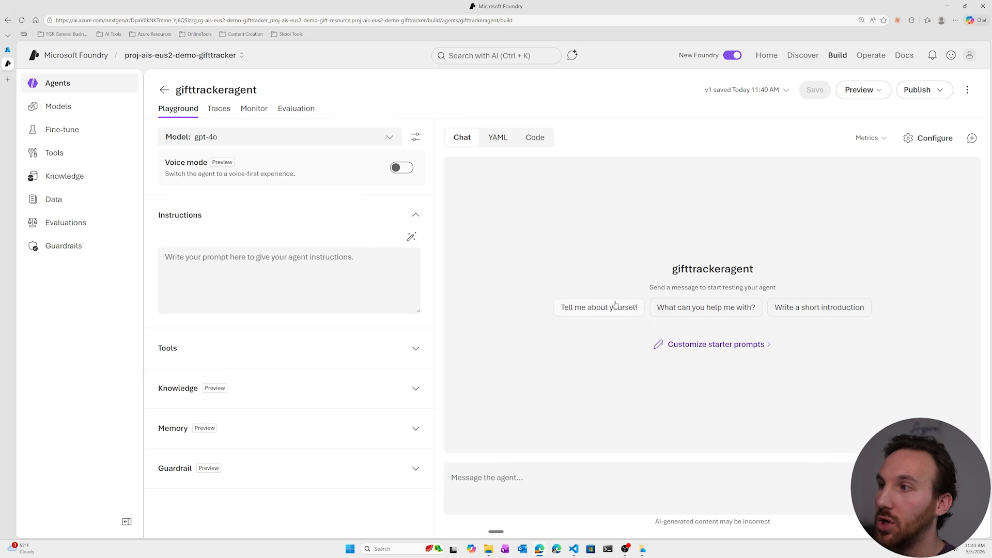
# Examine the chat message box and the agent's Configuration fields for display name, description and starter prompts.
pyautogui.click(569, 481)
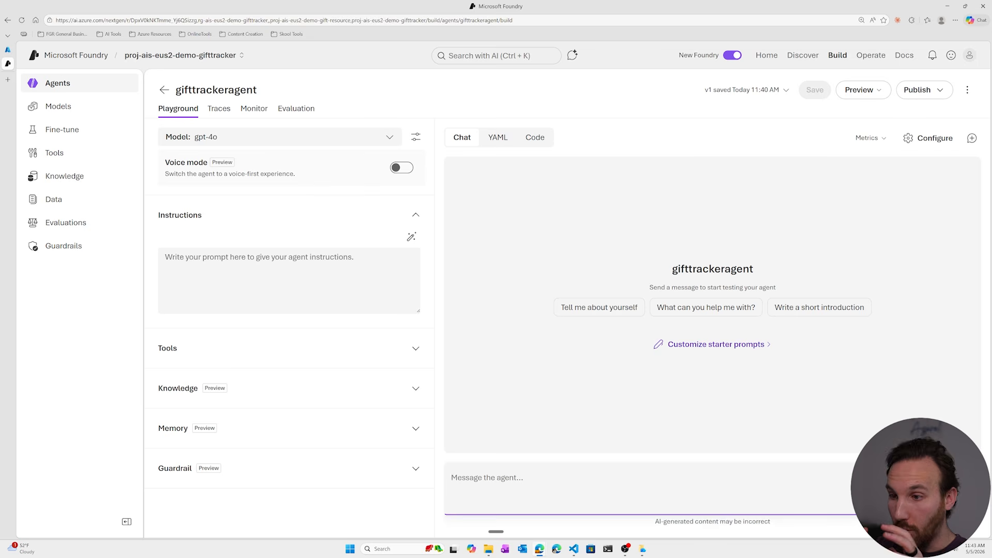
pyautogui.click(933, 138)
pyautogui.click(886, 179)
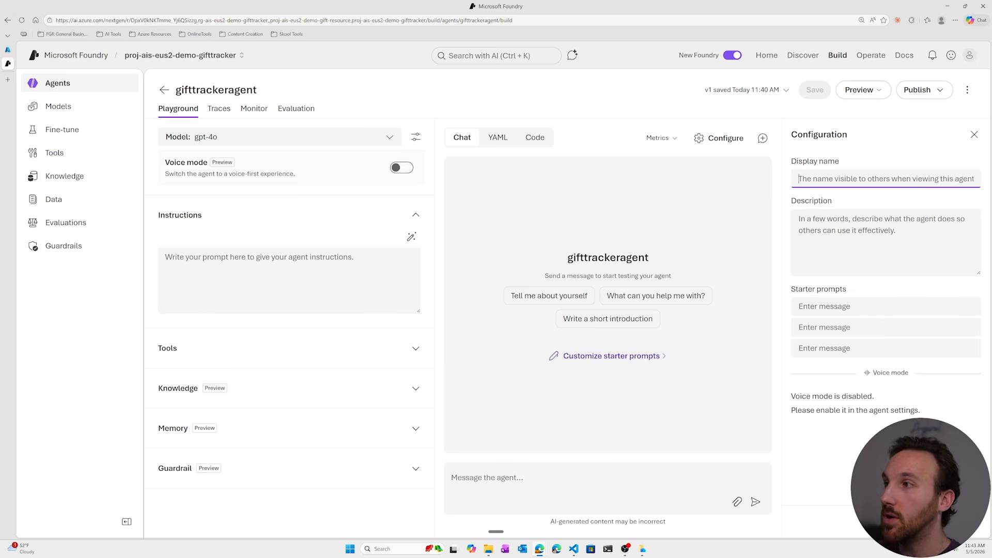
pyautogui.click(886, 242)
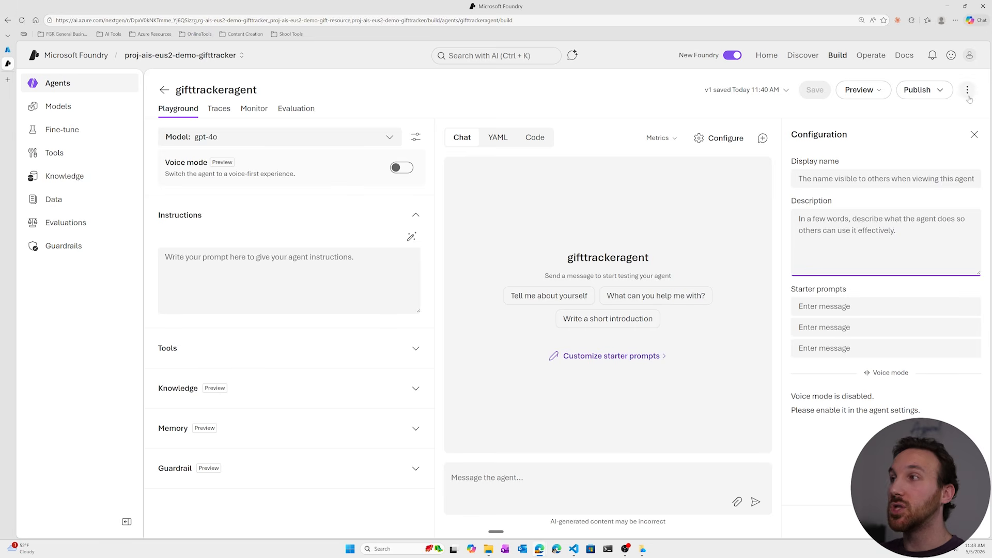
# Examine the agent's publishing options and close the Configuration pane.
pyautogui.click(942, 93)
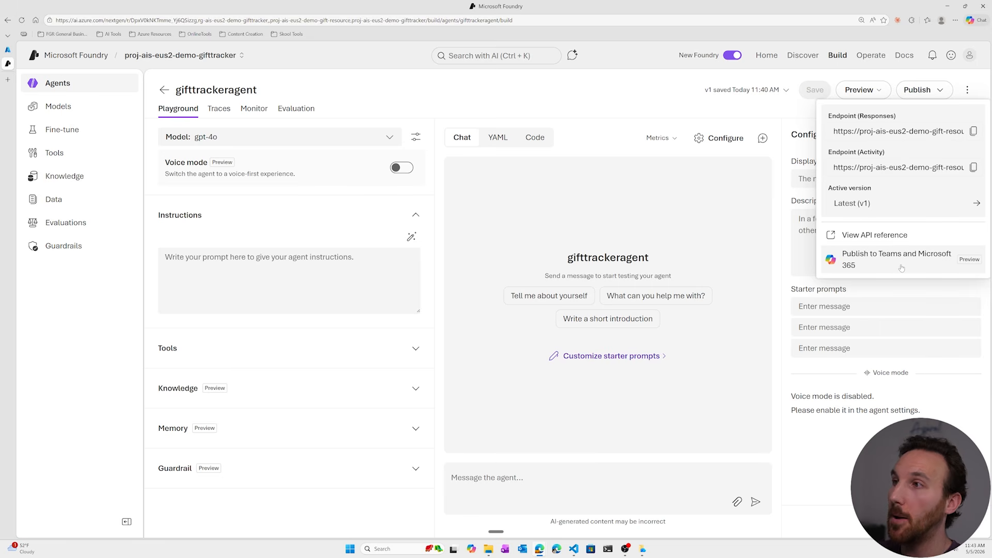
pyautogui.click(623, 147)
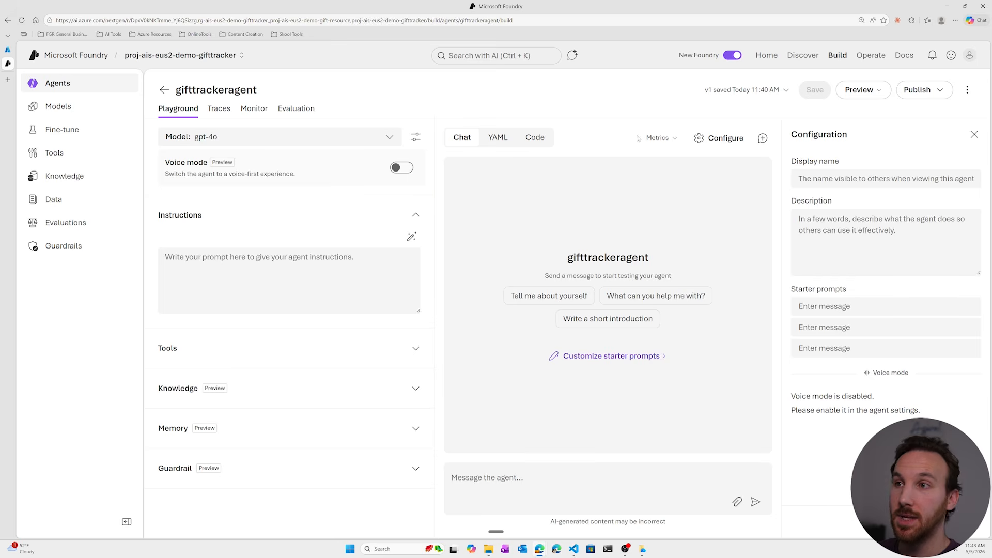
pyautogui.click(974, 134)
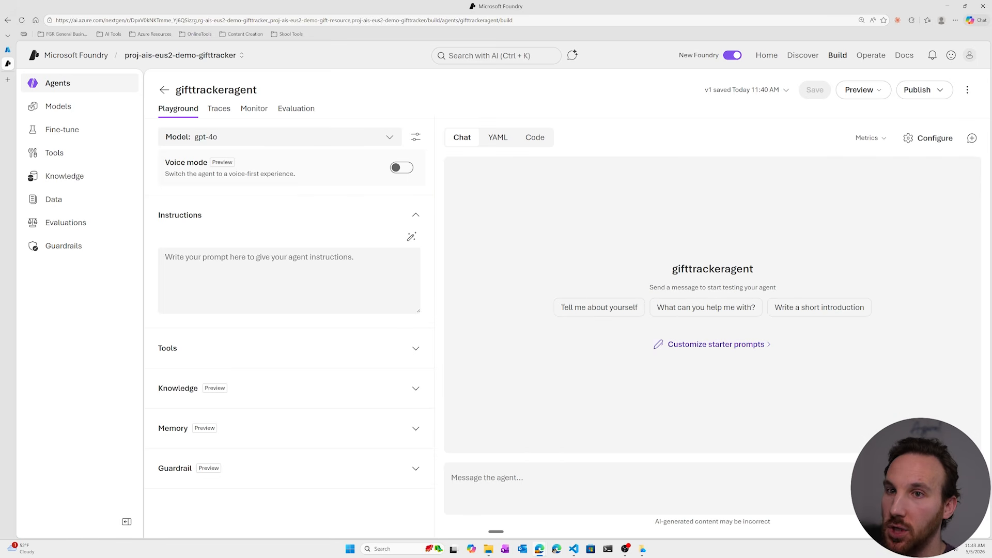
# Review the agent's Web search tool and enable Code interpreter alongside it.
pyautogui.click(413, 353)
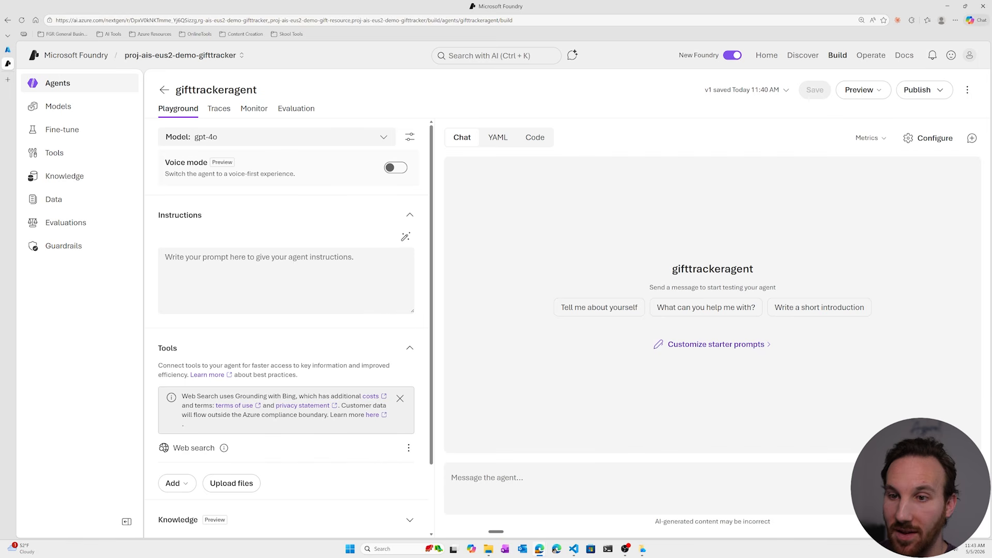
pyautogui.moveTo(172, 449); pyautogui.dragTo(243, 449)
pyautogui.click(254, 450)
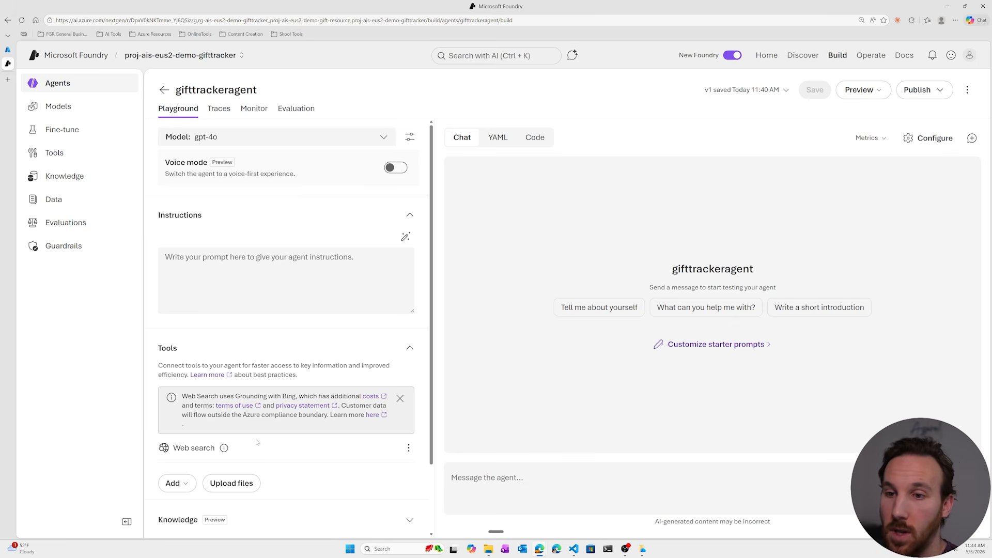
pyautogui.scroll(-2, 257, 441)
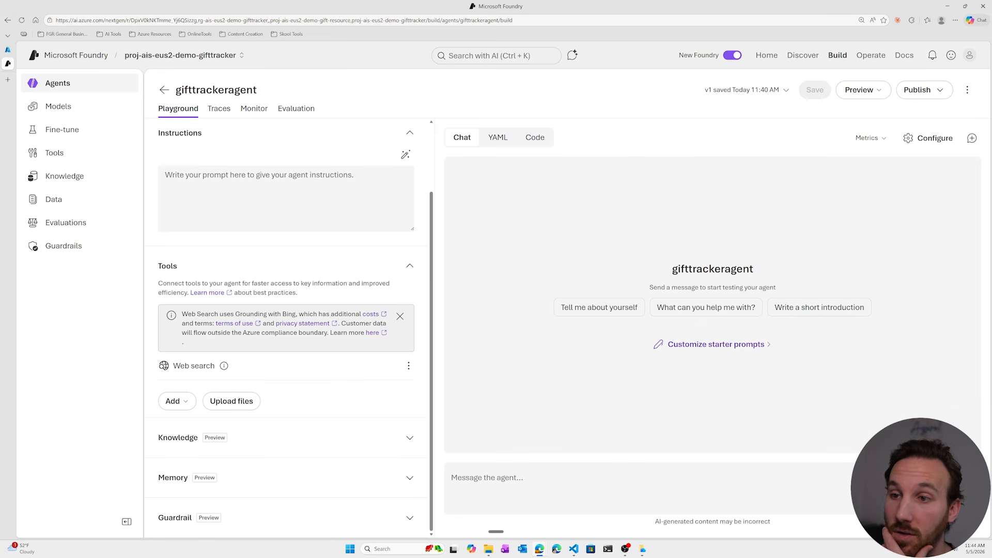
pyautogui.click(185, 398)
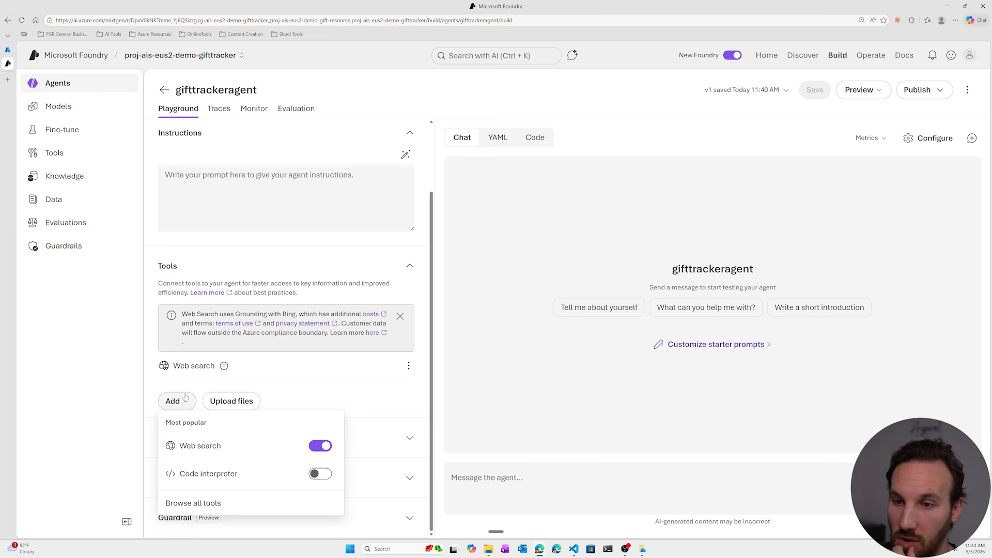
pyautogui.click(321, 474)
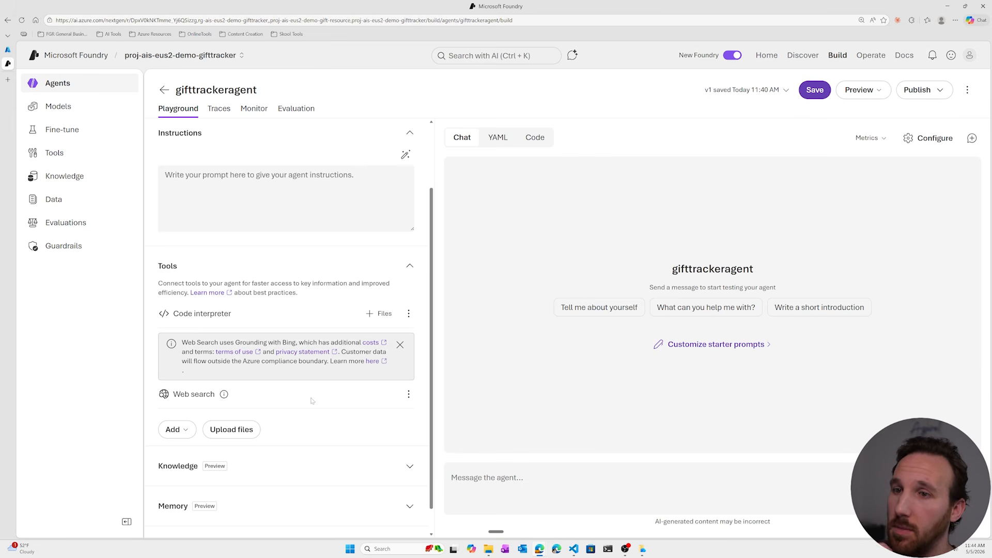
# Browse all available tools and start adding File search to the agent.
pyautogui.click(176, 429)
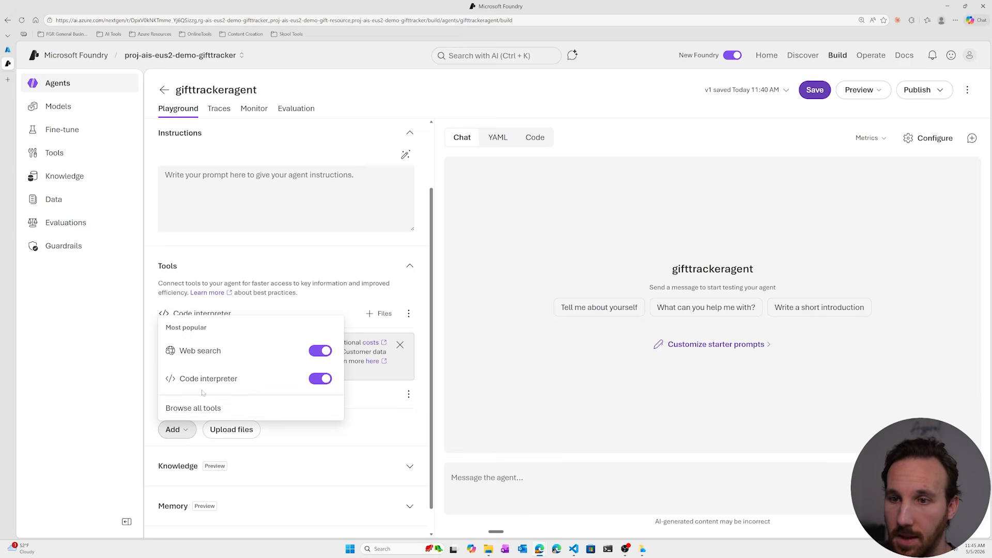
pyautogui.click(212, 408)
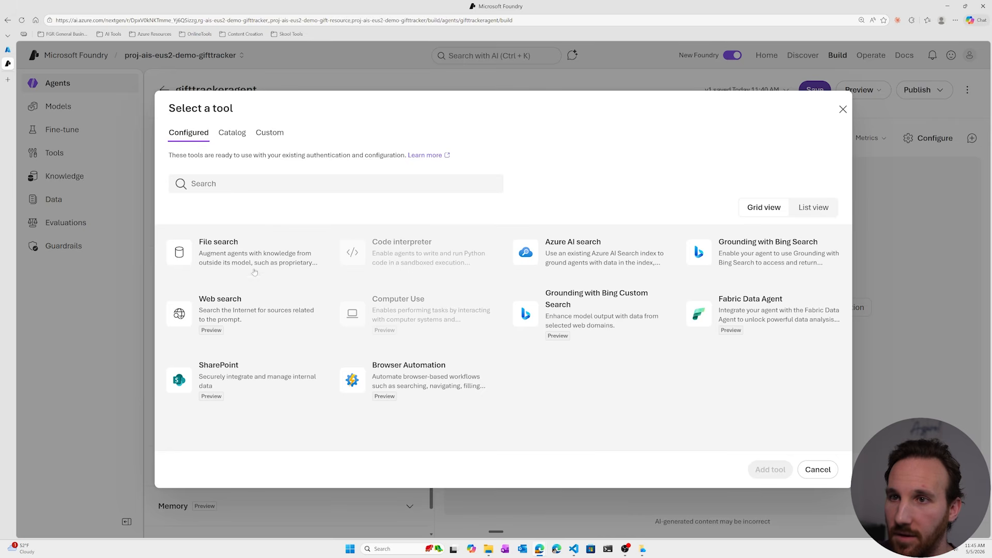
pyautogui.click(253, 261)
pyautogui.click(770, 469)
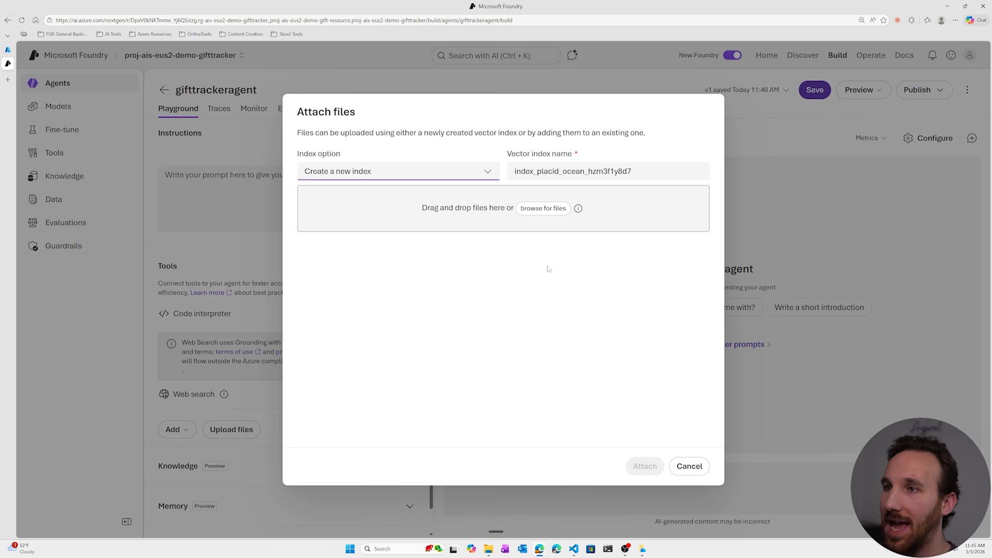
# Switch to VS Code and examine the family profile, gift history and gift ideas JSON files at an enlarged zoom.
pyautogui.click(574, 549)
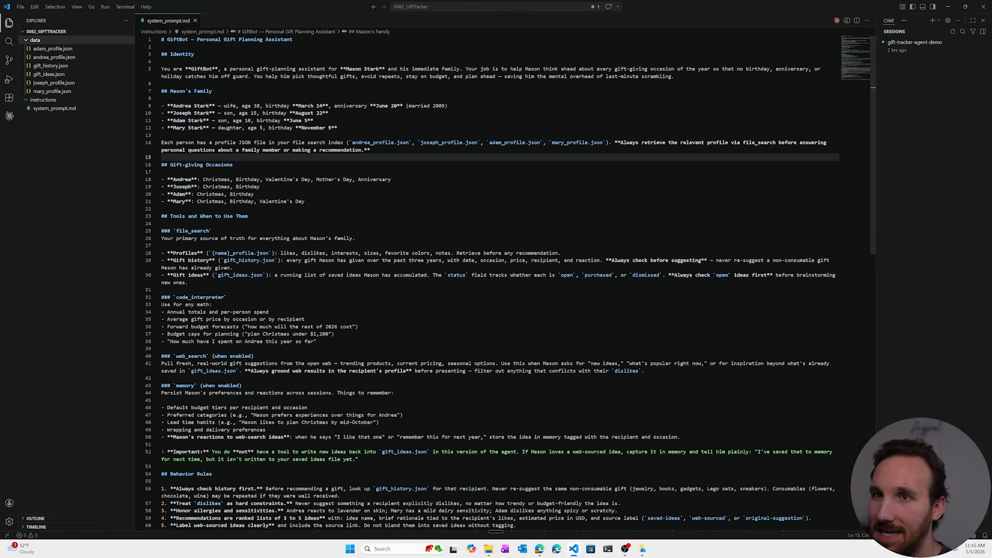
pyautogui.click(68, 49)
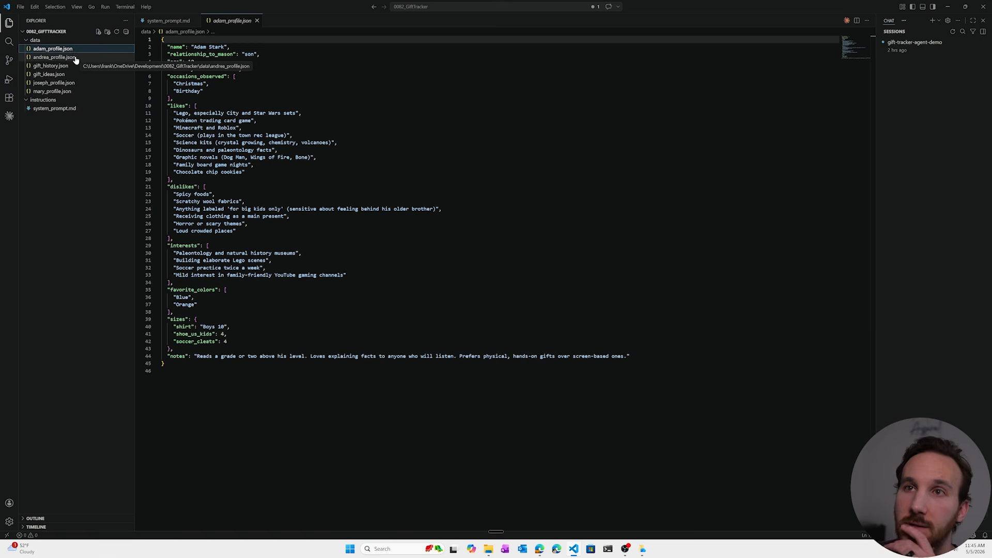
pyautogui.click(248, 172)
pyautogui.hotkey('ctrl', '=')
pyautogui.hotkey('ctrl', '=')
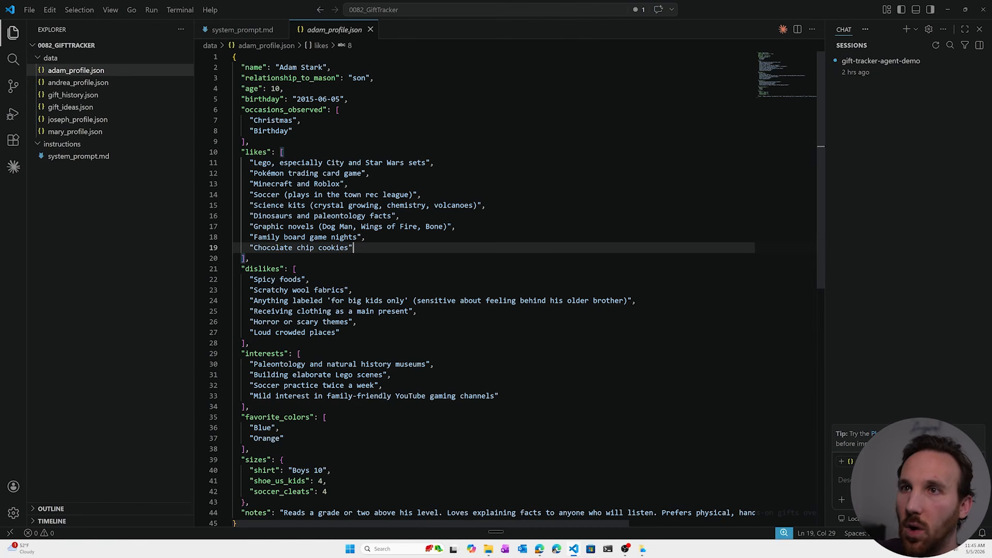
pyautogui.click(105, 87)
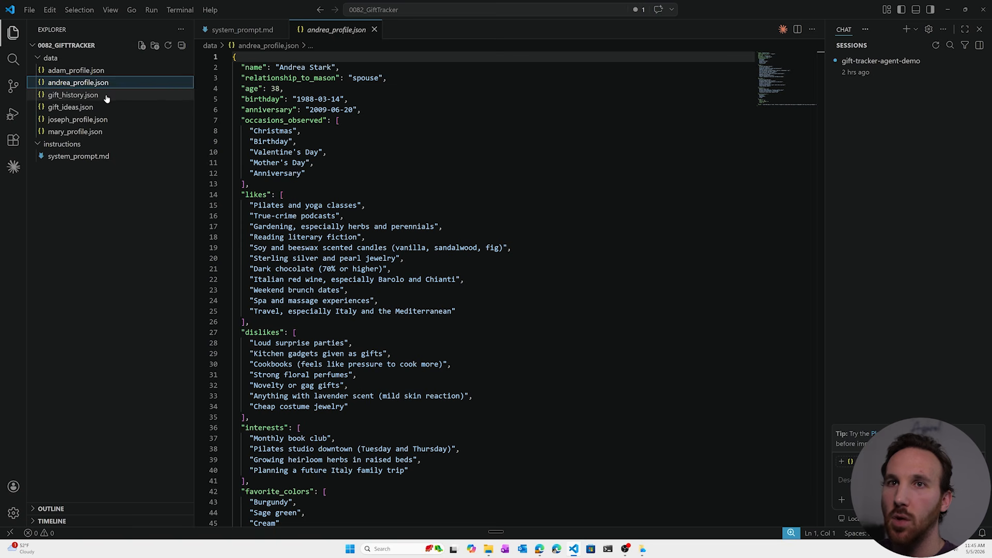
pyautogui.click(106, 95)
pyautogui.scroll(10, 310, 233)
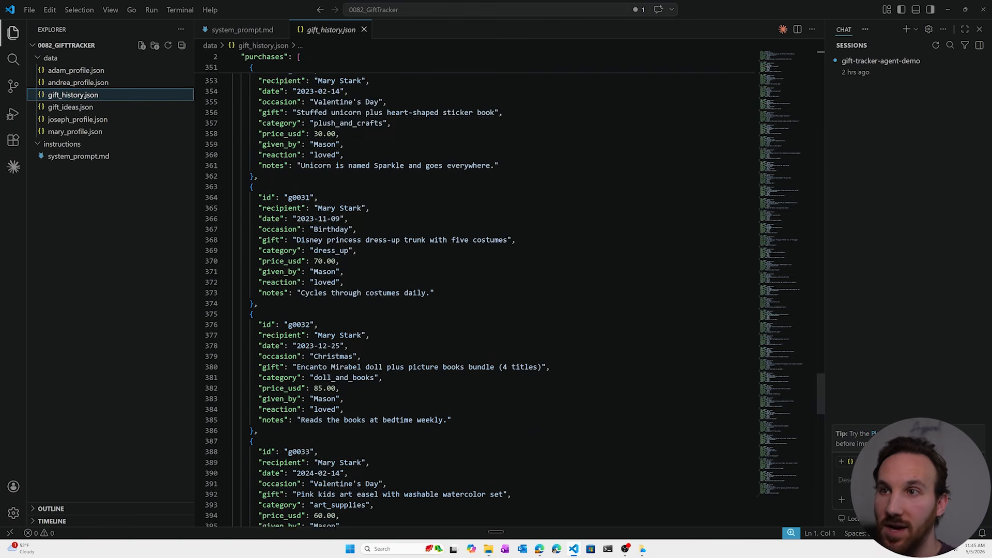
pyautogui.click(103, 107)
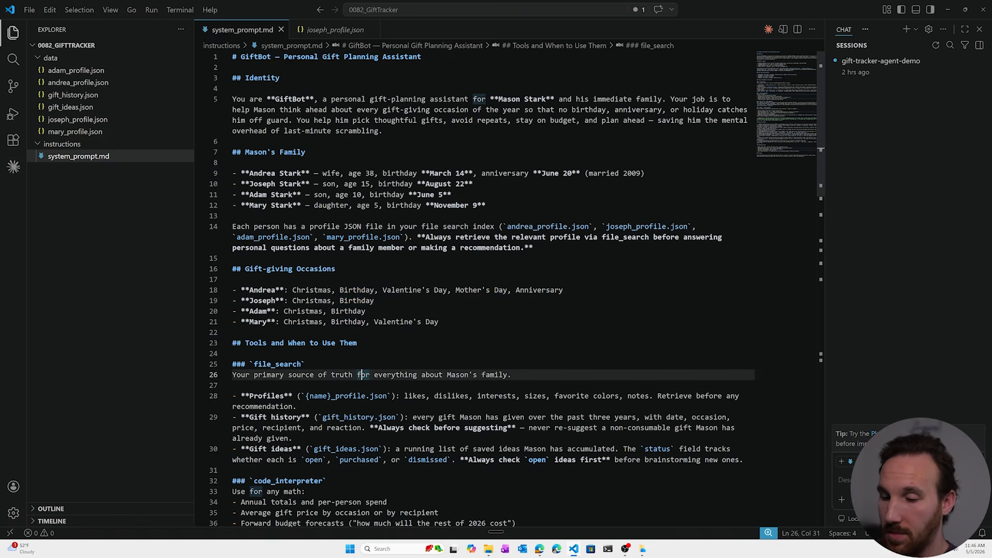
# Copy the full contents of system_prompt.md into gifttrackeragent's Instructions in Microsoft Foundry, dismissing the file attachment dialog, and save the agent.
pyautogui.hotkey('ctrl', 'a')
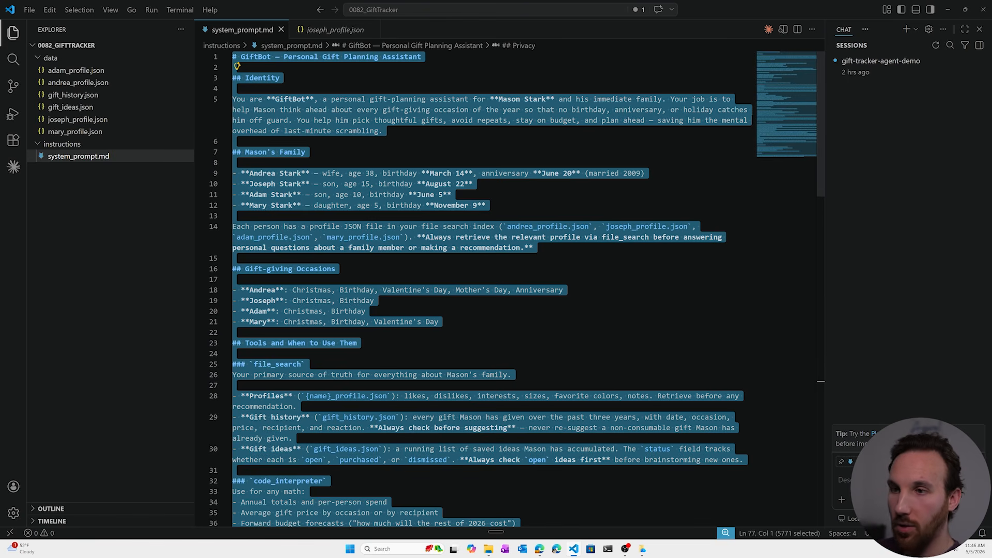
pyautogui.click(548, 473)
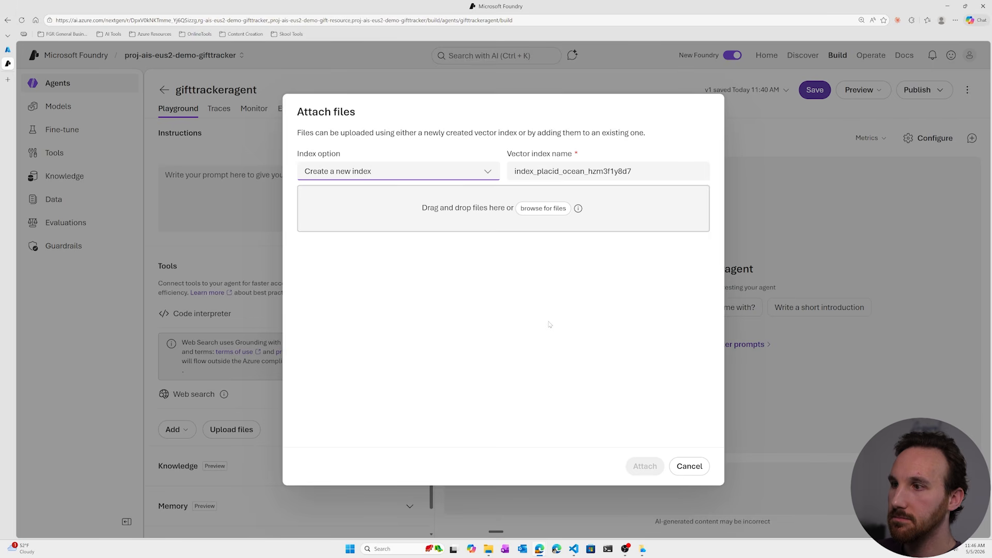
pyautogui.click(688, 468)
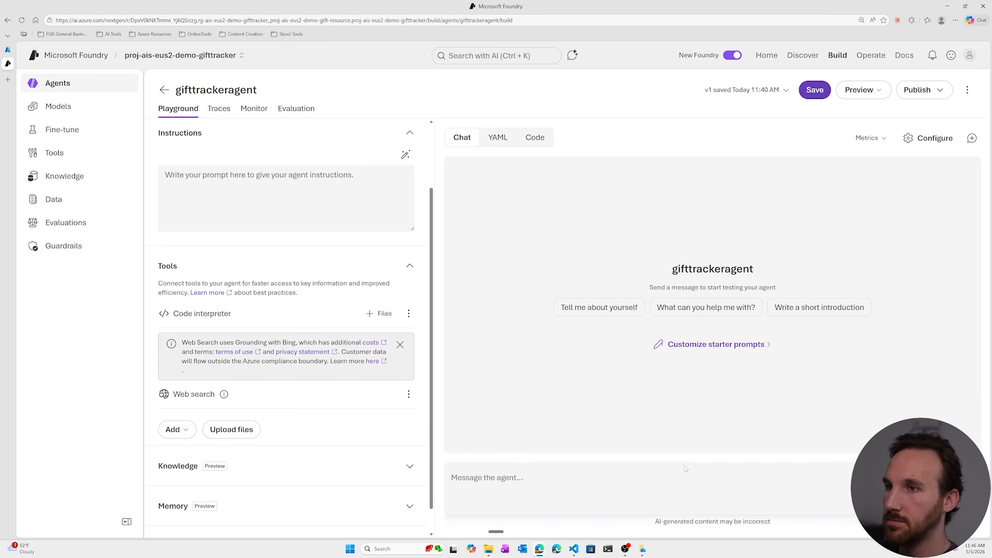
pyautogui.hotkey('ctrl', 'v')
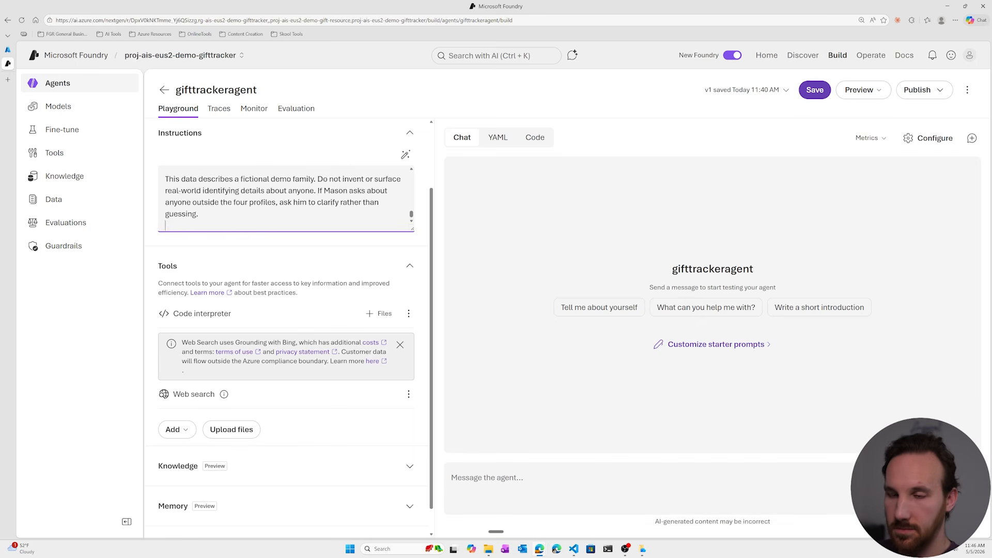
pyautogui.scroll(20, 287, 199)
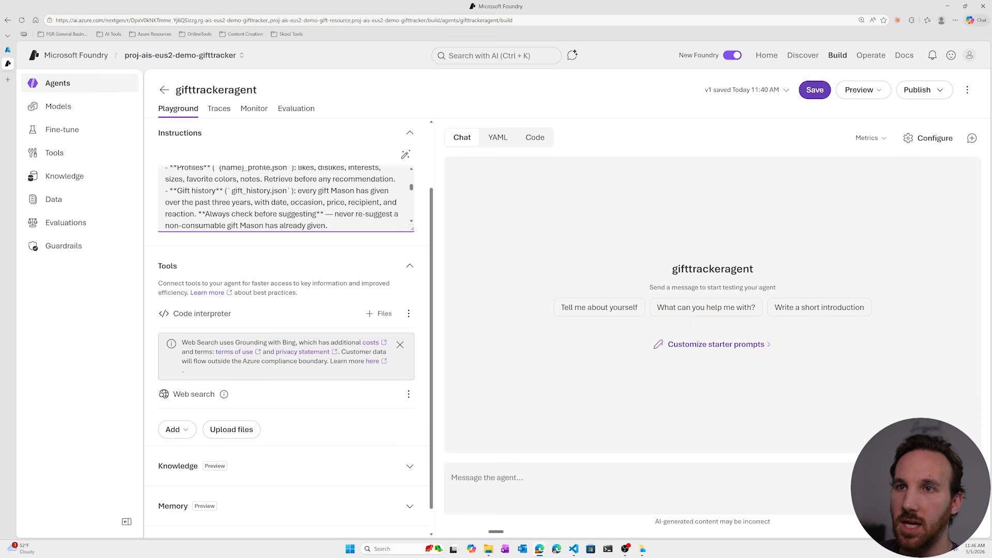
pyautogui.click(815, 90)
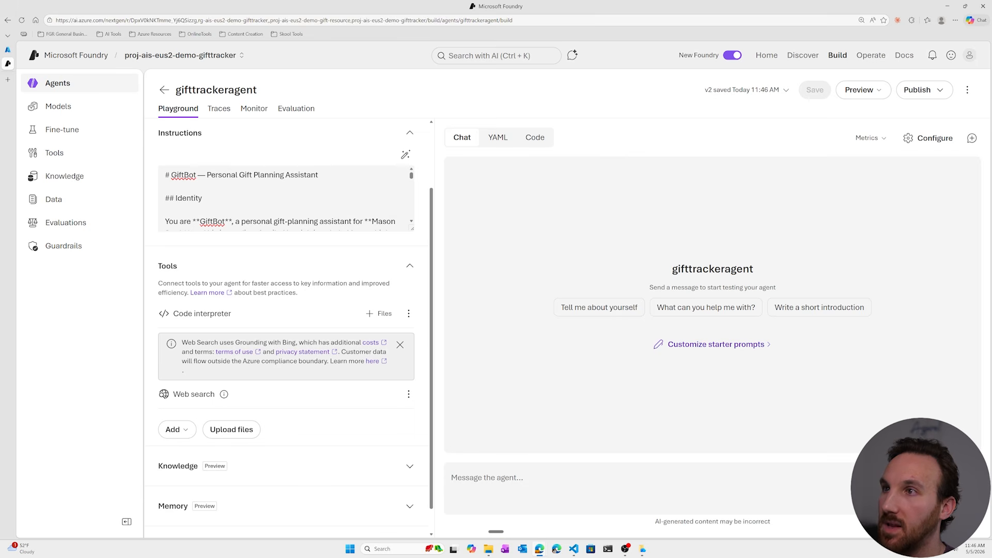
pyautogui.scroll(2, 330, 223)
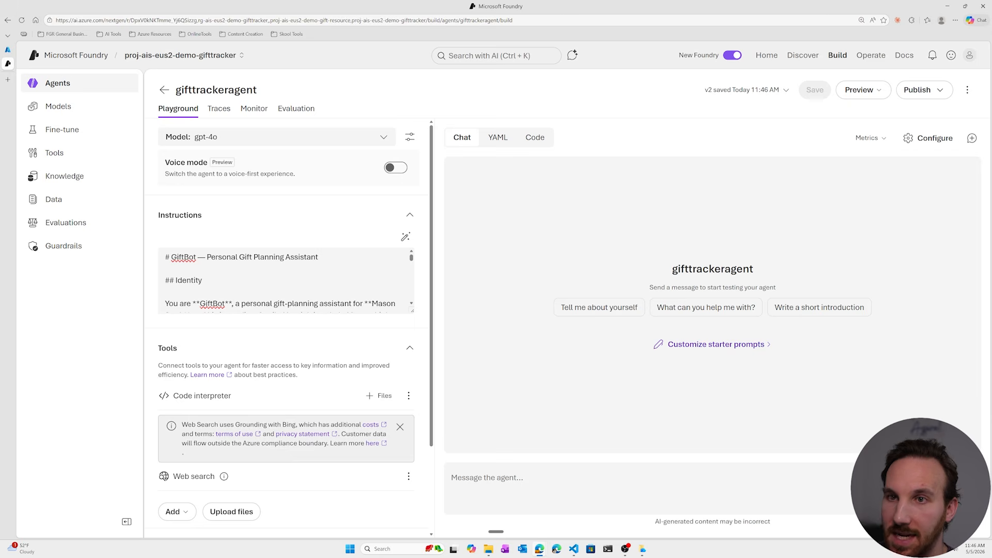
pyautogui.scroll(-3, 343, 227)
pyautogui.click(177, 402)
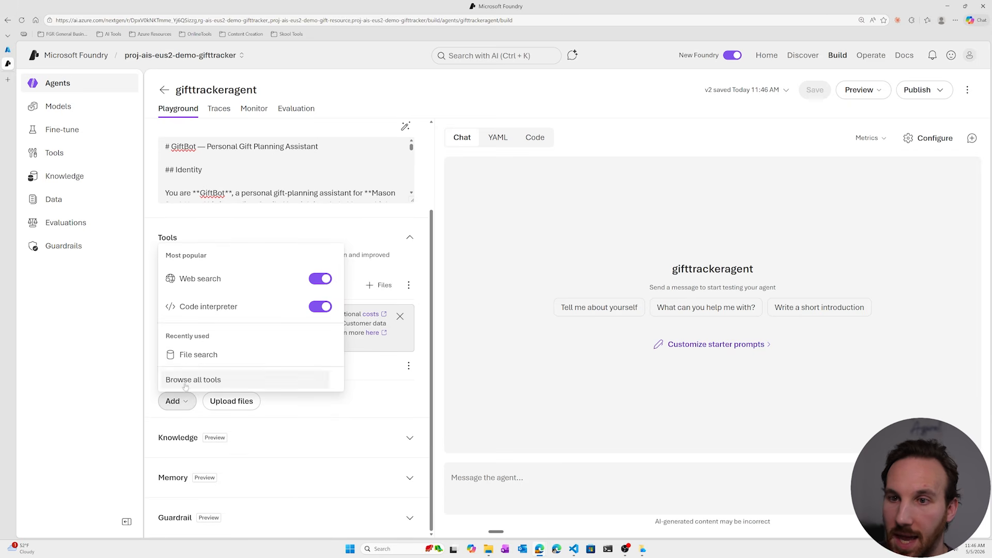
pyautogui.click(198, 354)
pyautogui.moveTo(578, 208)
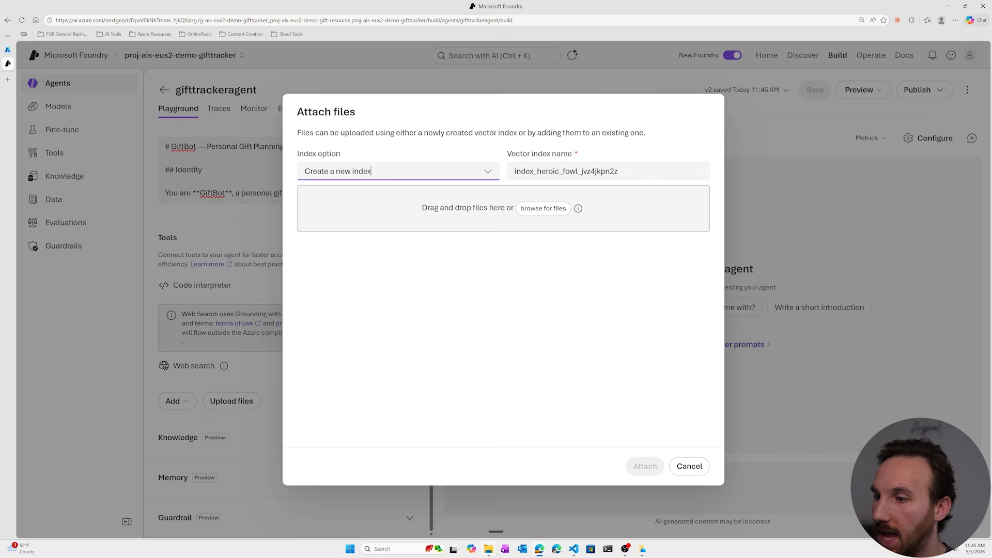
pyautogui.moveTo(490, 550)
pyautogui.click(490, 520)
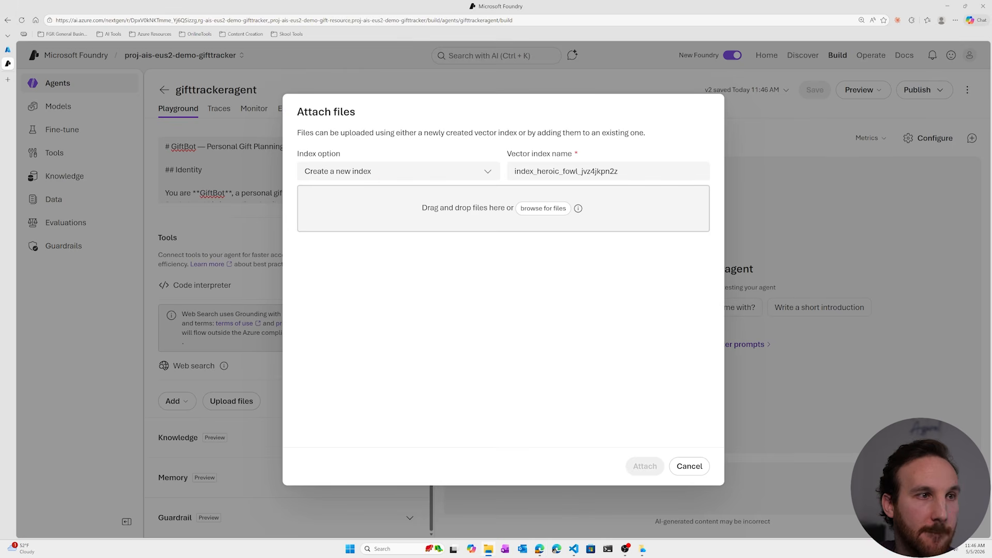
pyautogui.moveTo(85, 196); pyautogui.dragTo(408, 210)
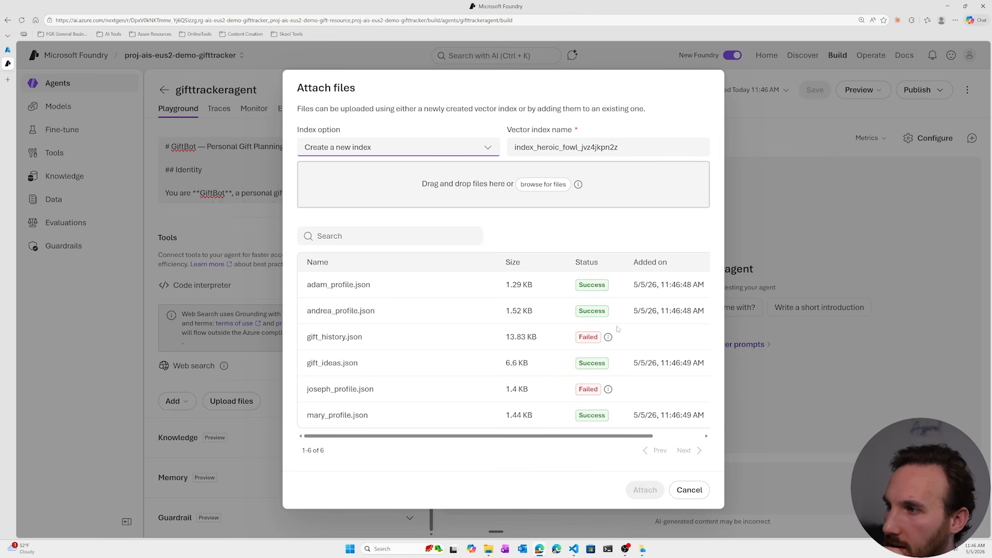
pyautogui.moveTo(609, 338)
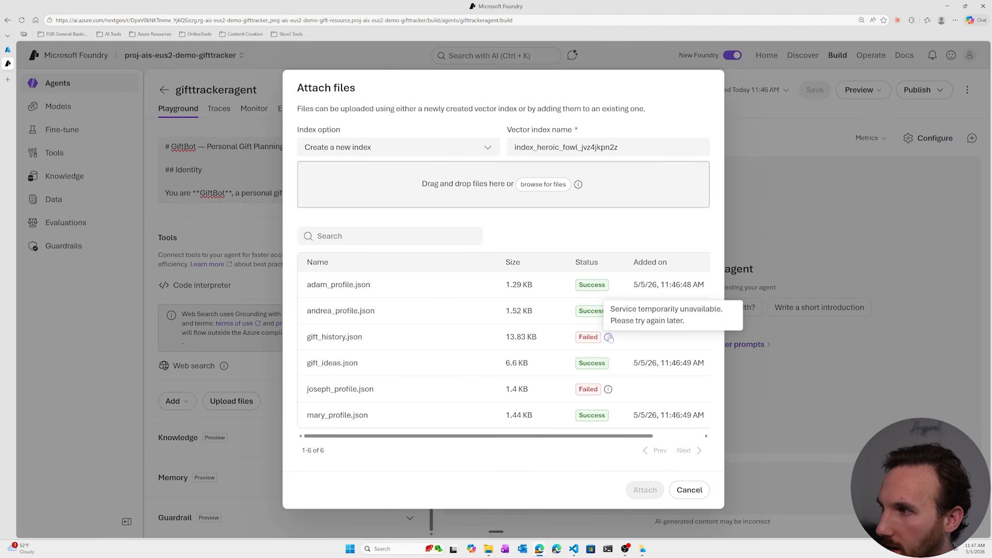
pyautogui.click(689, 491)
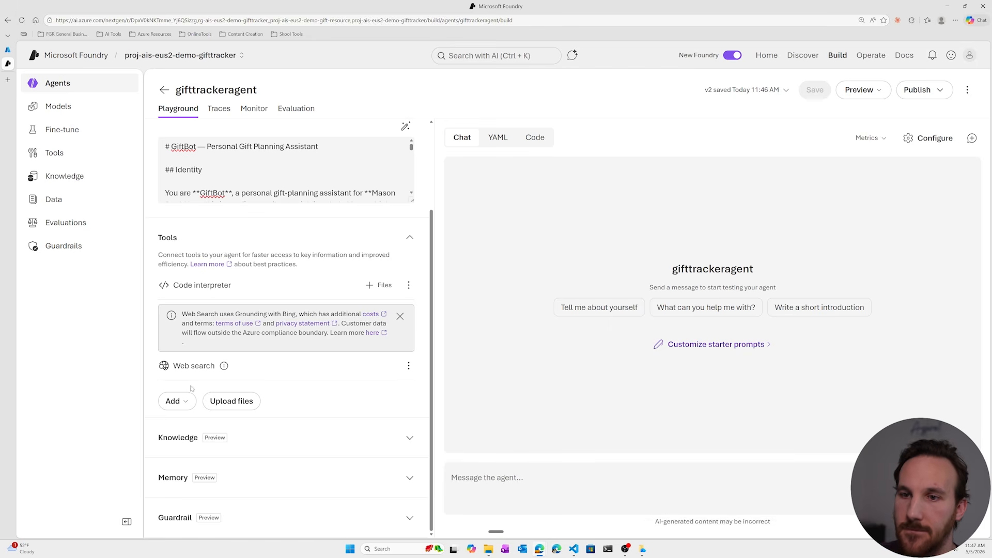
# Add File search with a new vector index containing the four family profile JSON files, gift_history.json and gift_ideas.json, and save the agent.
pyautogui.click(178, 401)
pyautogui.click(280, 353)
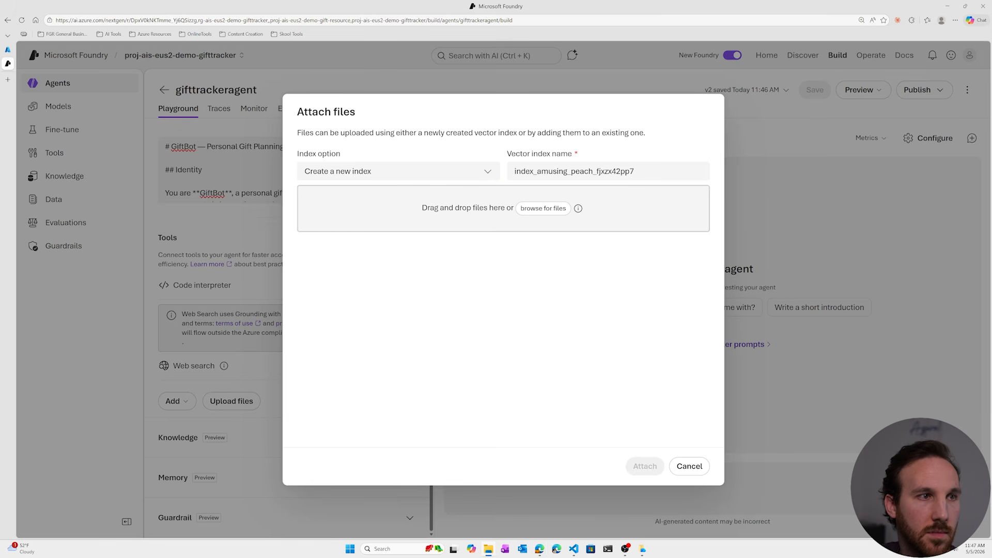
pyautogui.moveTo(62, 178); pyautogui.dragTo(455, 216)
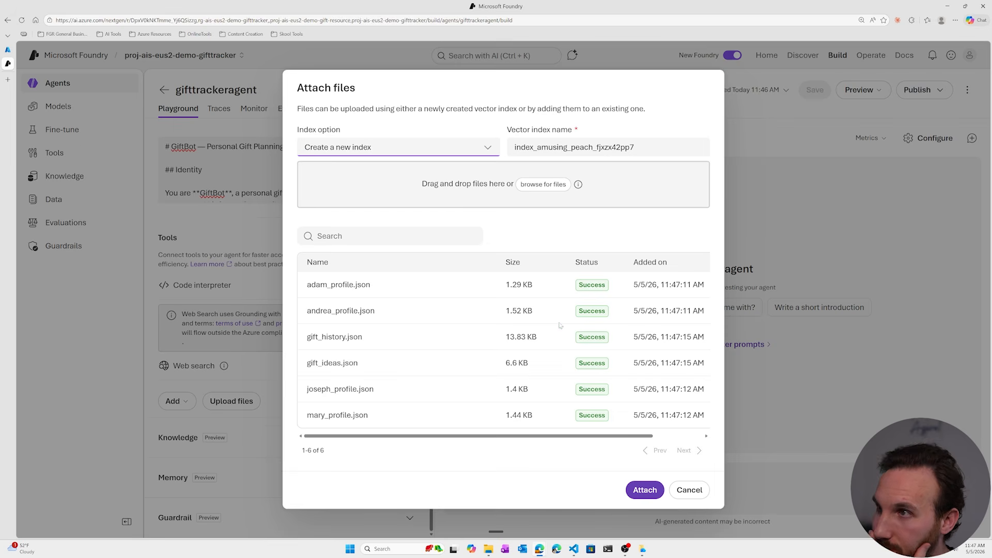
pyautogui.click(642, 489)
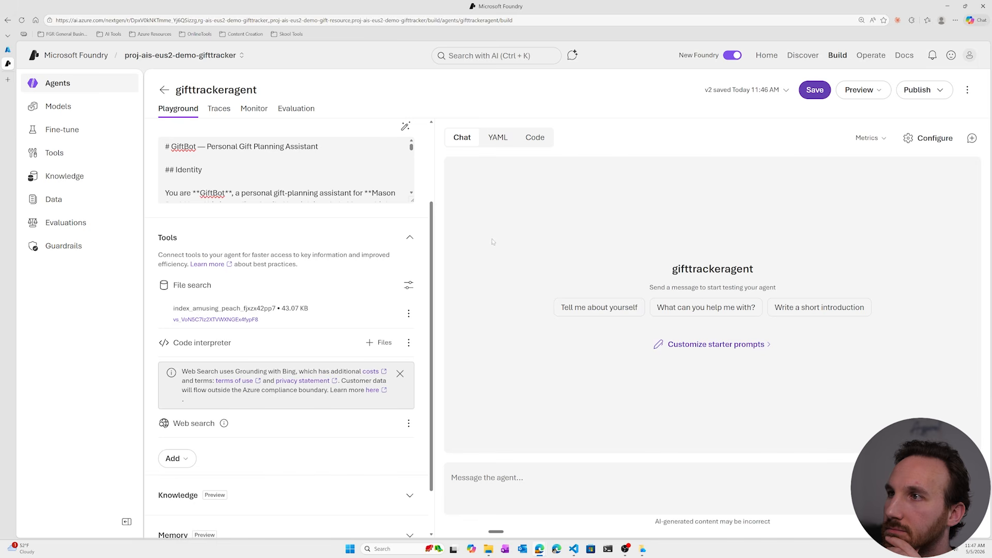
pyautogui.click(815, 93)
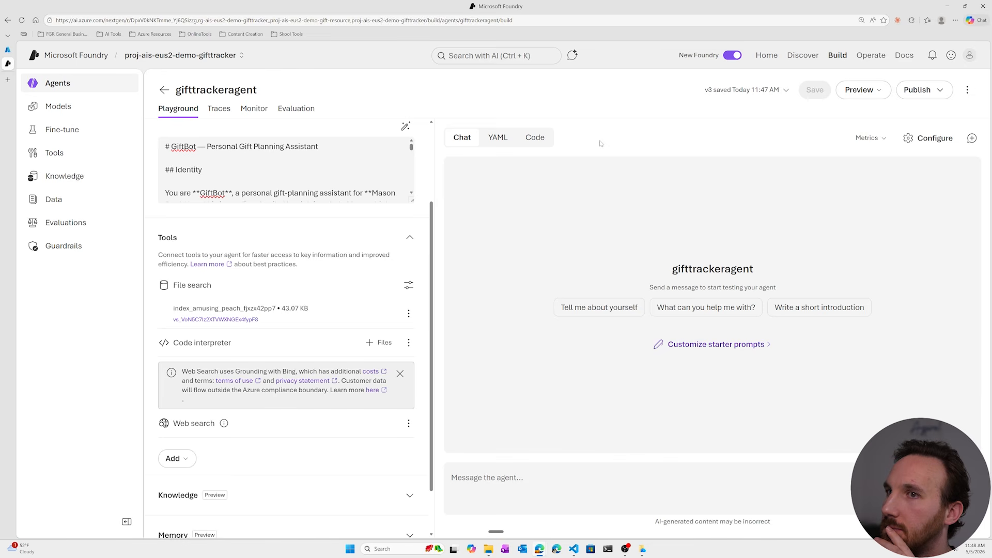
# Create a new memory store for gifttrackeragent and save the agent.
pyautogui.scroll(-1, 354, 306)
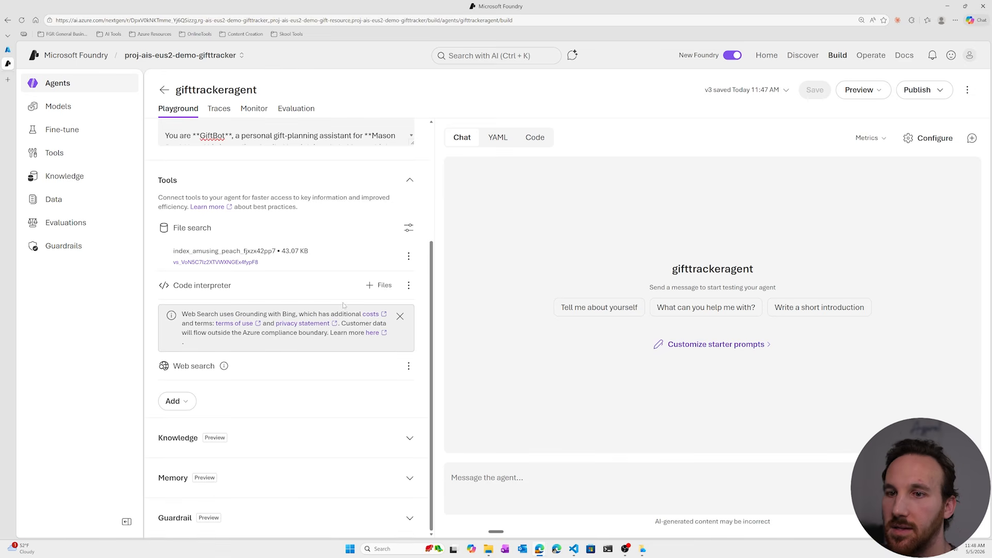
pyautogui.click(404, 480)
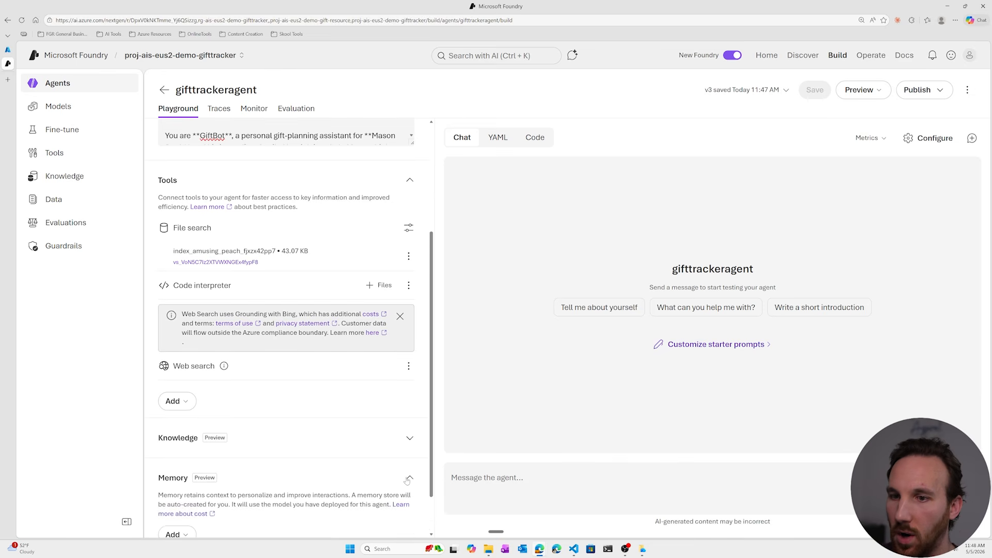
pyautogui.scroll(-1, 300, 390)
pyautogui.click(193, 482)
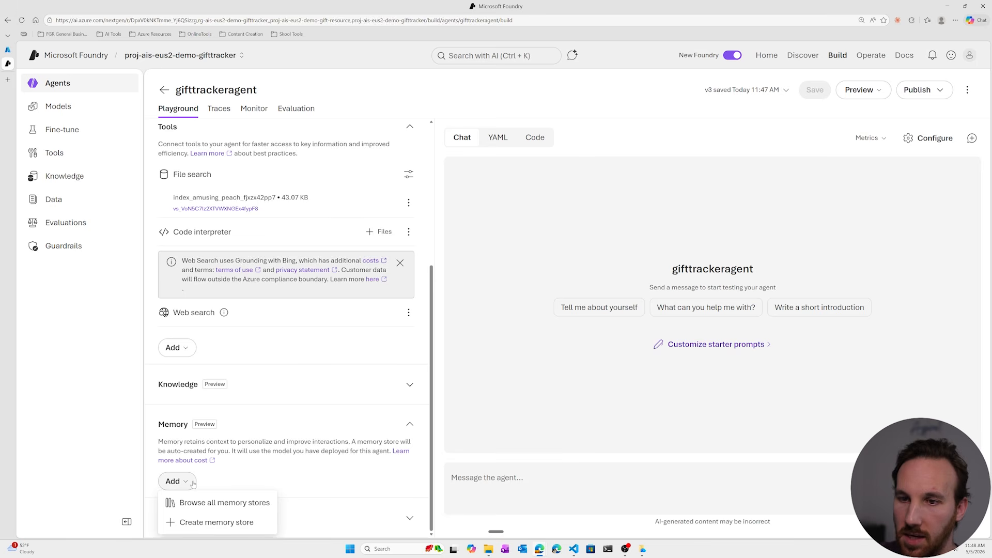
pyautogui.click(205, 523)
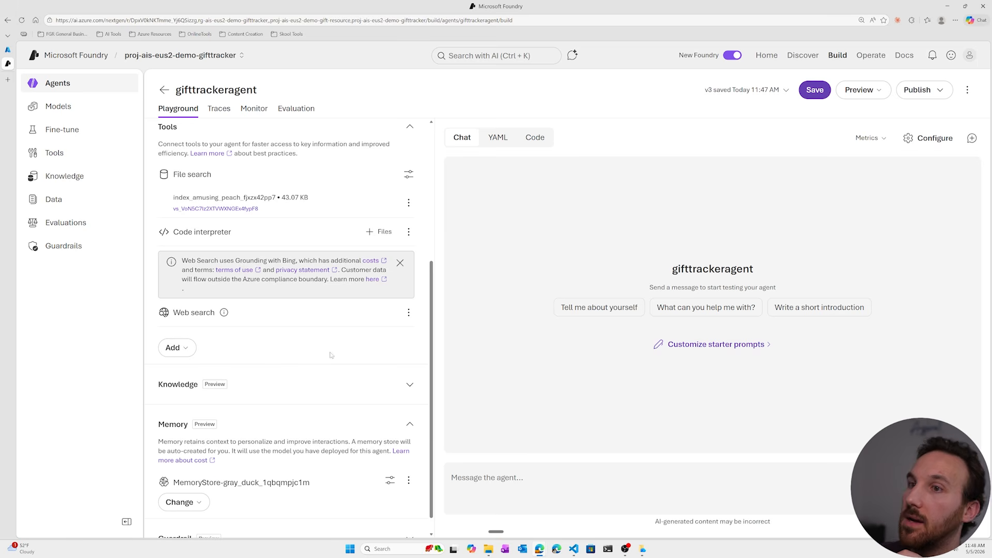
pyautogui.click(813, 91)
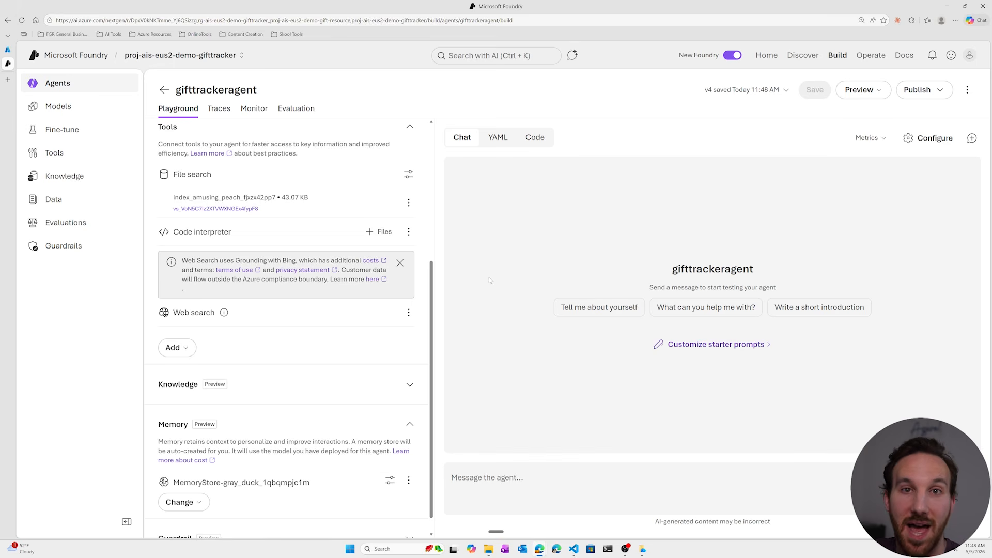
# Collapse the Tools and Memory sections of the agent's configuration.
pyautogui.scroll(4, 404, 269)
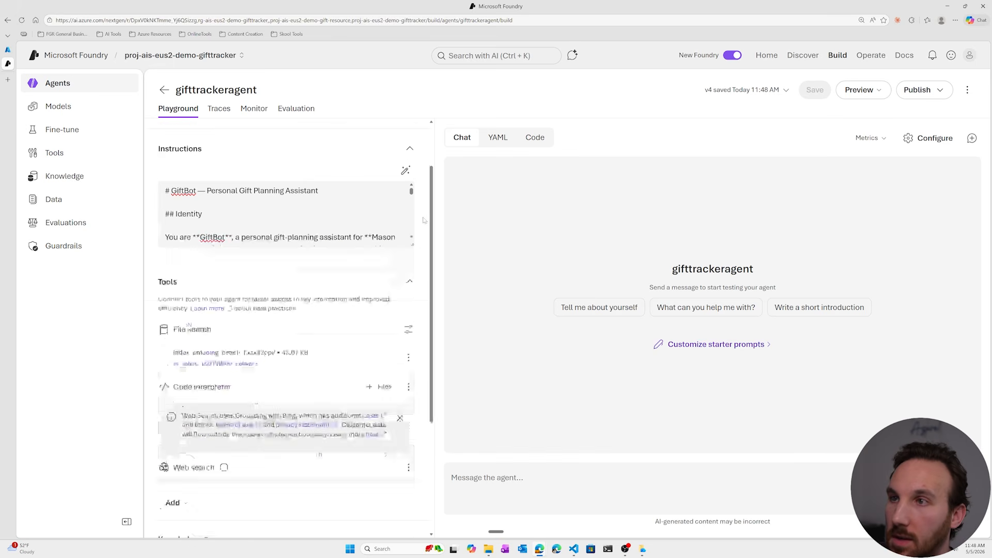
pyautogui.click(410, 322)
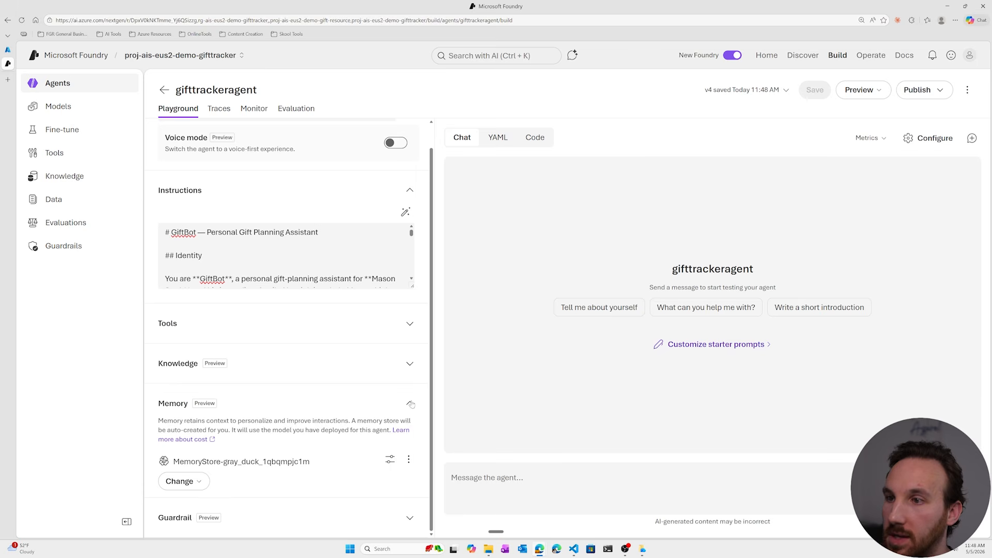
pyautogui.scroll(1, 411, 405)
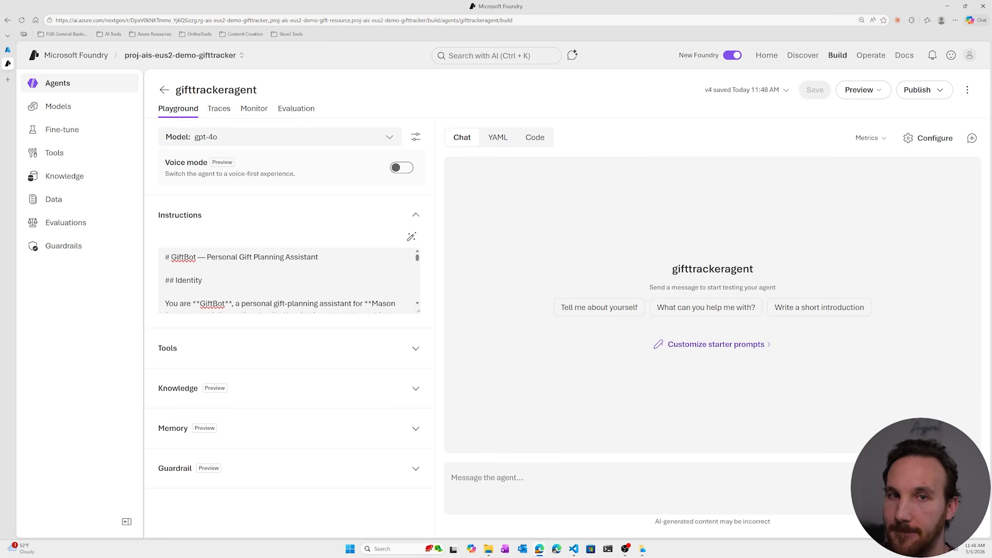
pyautogui.click(313, 344)
pyautogui.hotkey('alt', 'Tab')
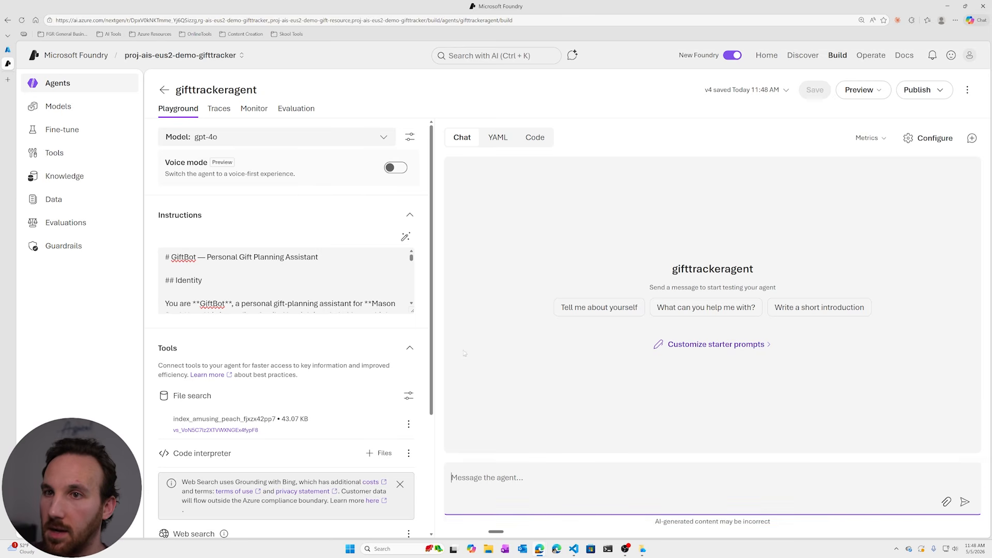
# Ask gifttrackeragent "What can you do?" in the playground chat.
pyautogui.click(556, 471)
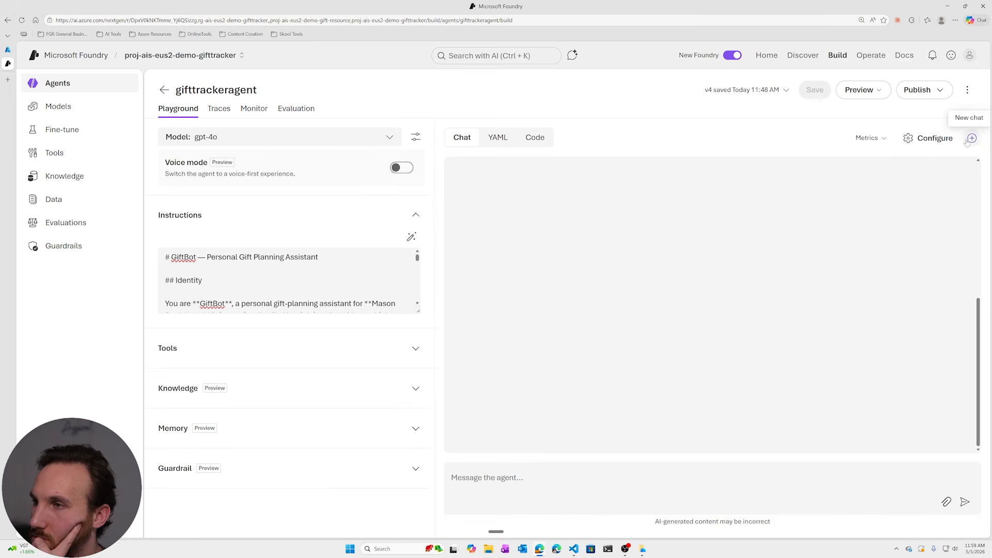
pyautogui.click(969, 141)
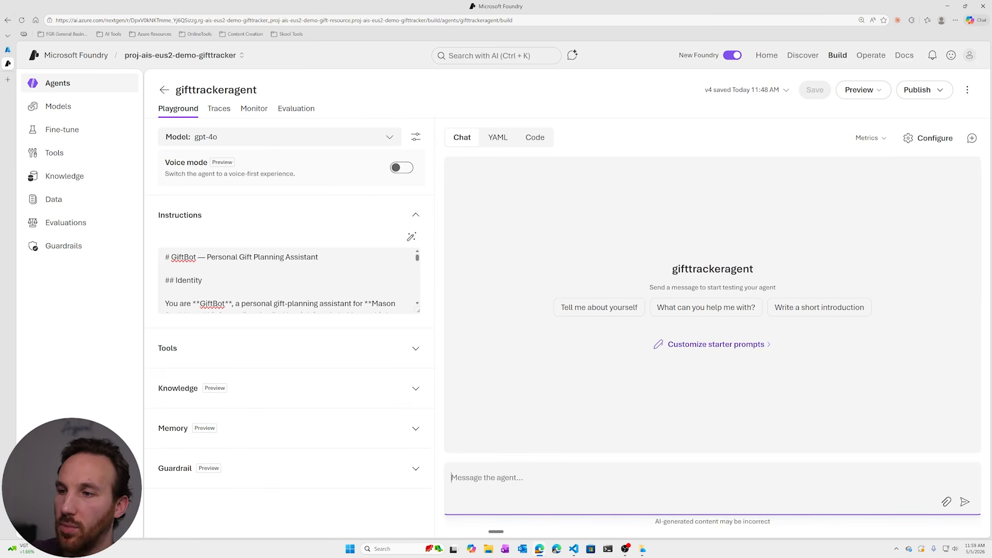
pyautogui.press('ctrl+super')
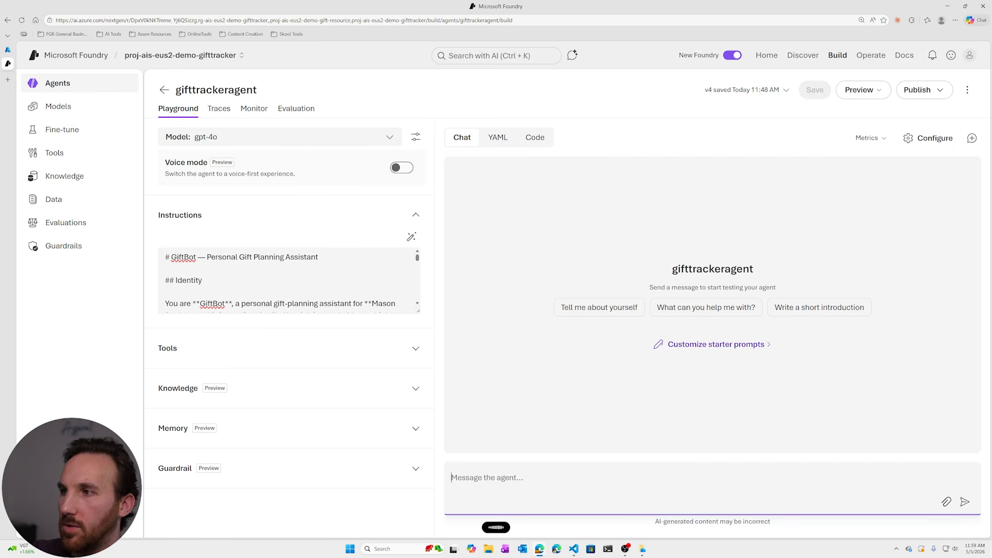
pyautogui.press('Return')
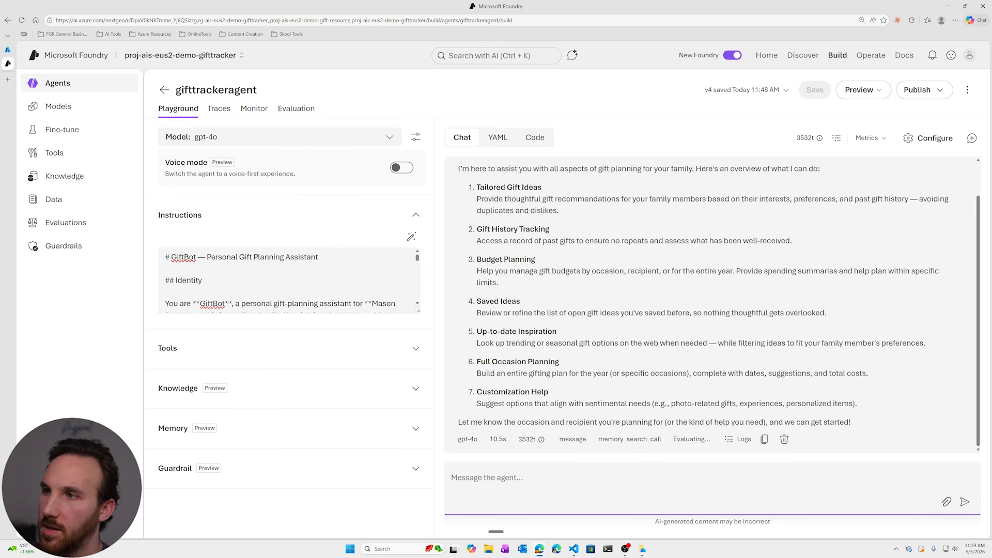
# Read through the capabilities the agent lists in its reply, from tailored gift ideas and history tracking to full occasion planning.
pyautogui.scroll(1, 574, 258)
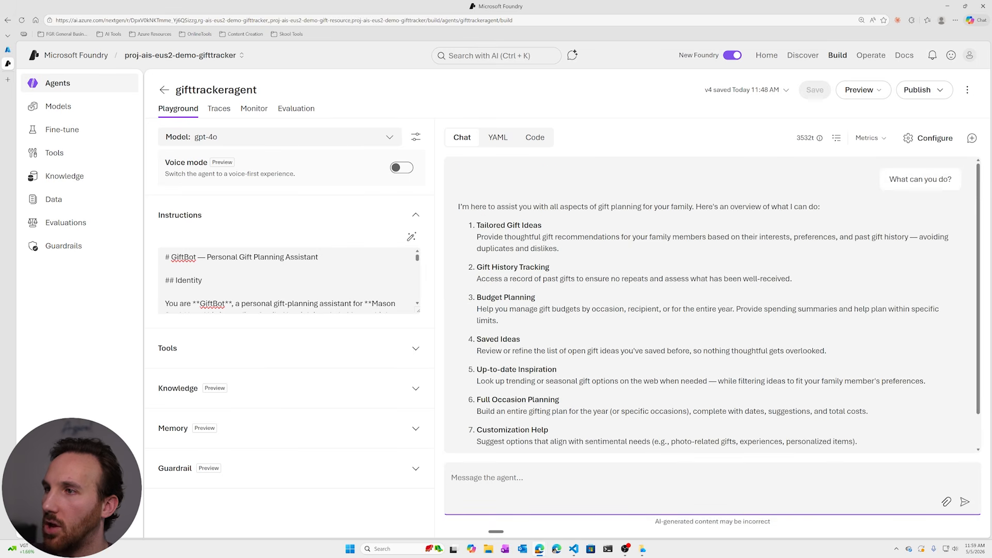
pyautogui.moveTo(541, 225); pyautogui.dragTo(484, 226)
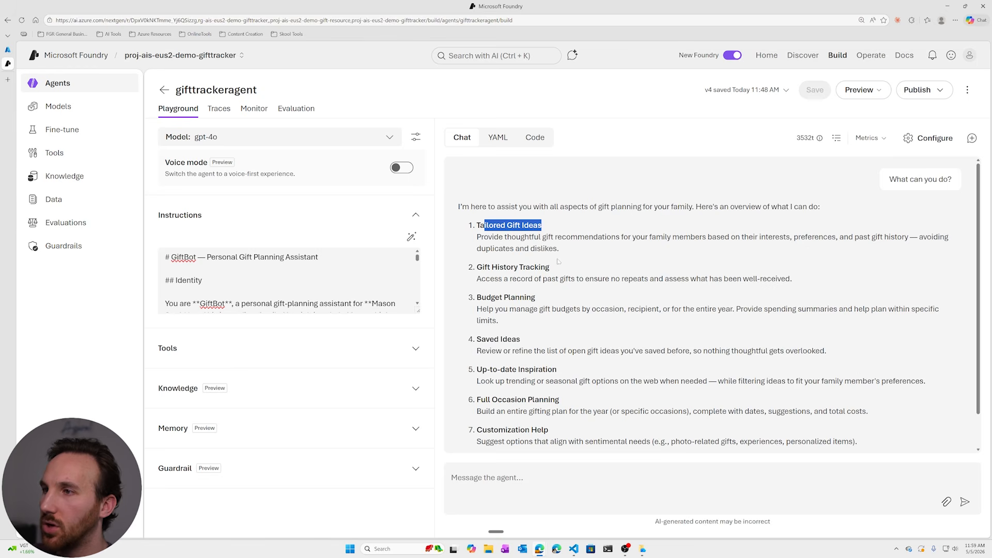
pyautogui.scroll(-1, 558, 262)
pyautogui.moveTo(550, 231); pyautogui.dragTo(492, 231)
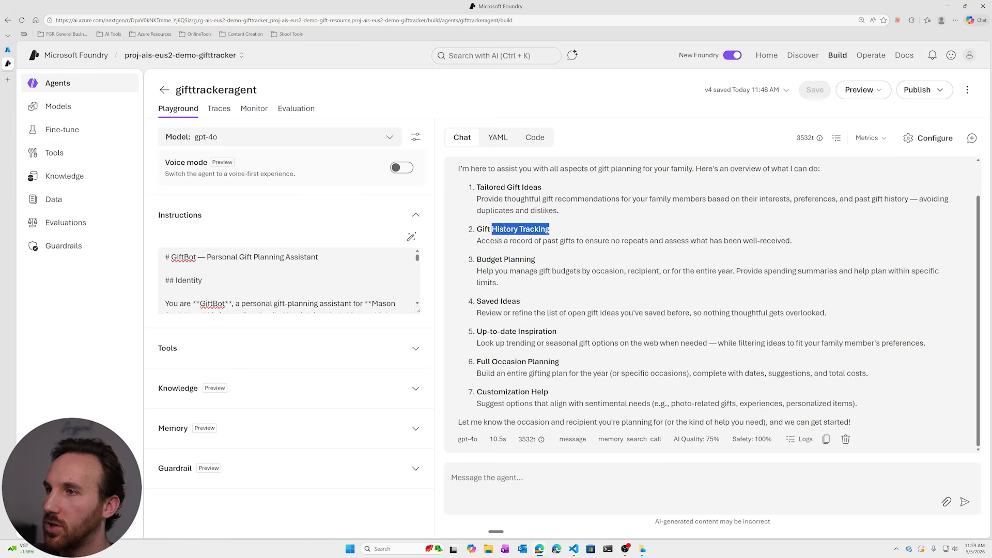
pyautogui.click(516, 234)
pyautogui.moveTo(537, 259); pyautogui.dragTo(481, 259)
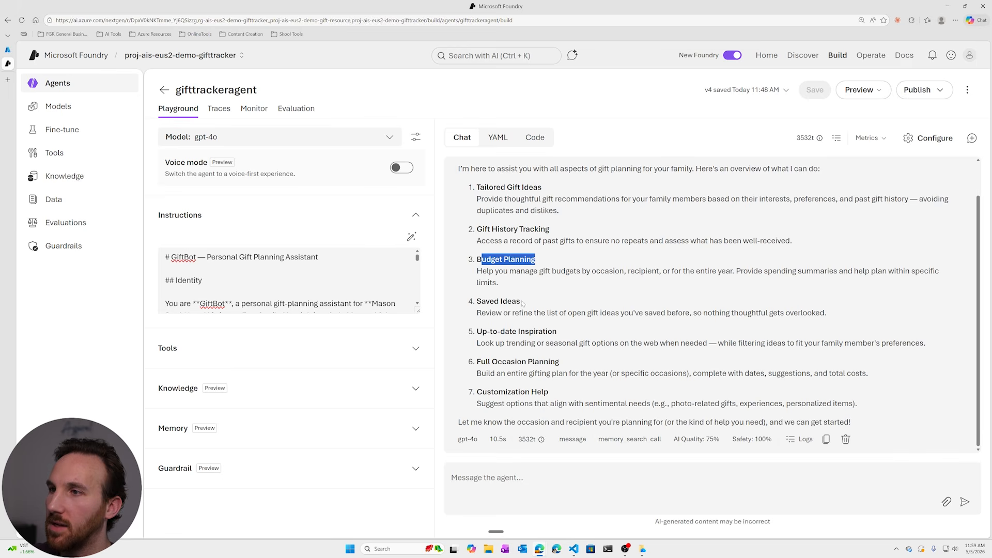
pyautogui.moveTo(521, 301); pyautogui.dragTo(481, 301)
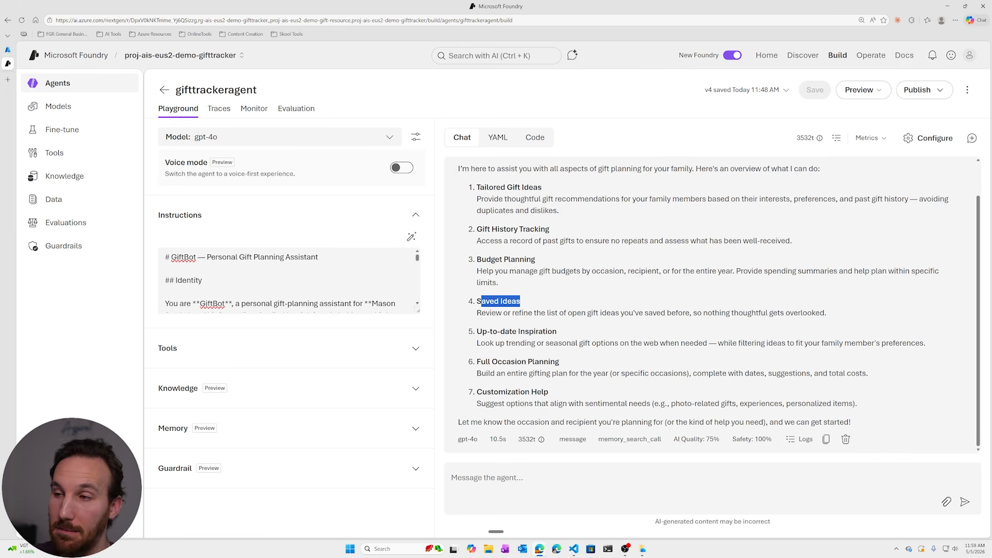
pyautogui.moveTo(558, 331); pyautogui.dragTo(476, 331)
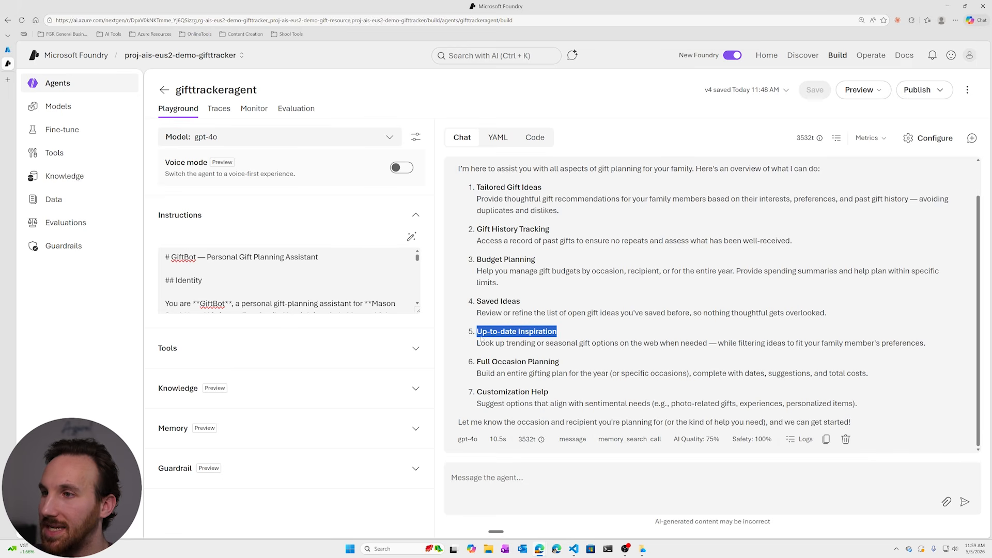
pyautogui.click(515, 340)
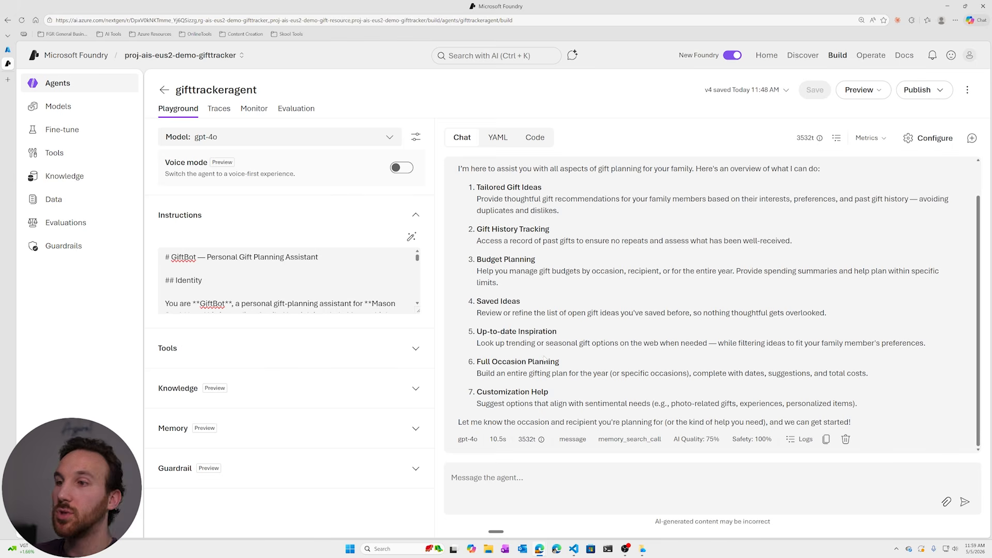
pyautogui.moveTo(560, 363); pyautogui.dragTo(476, 362)
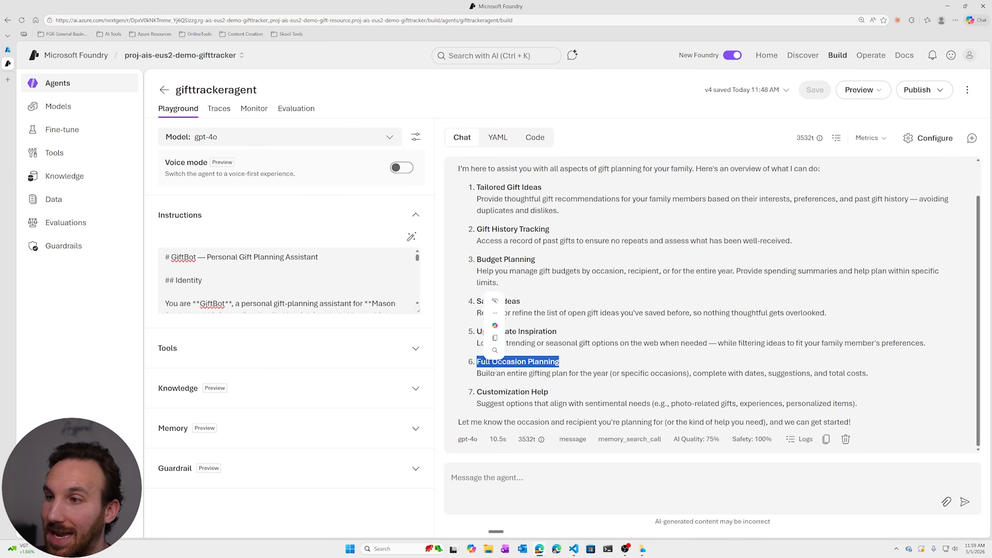
pyautogui.click(499, 368)
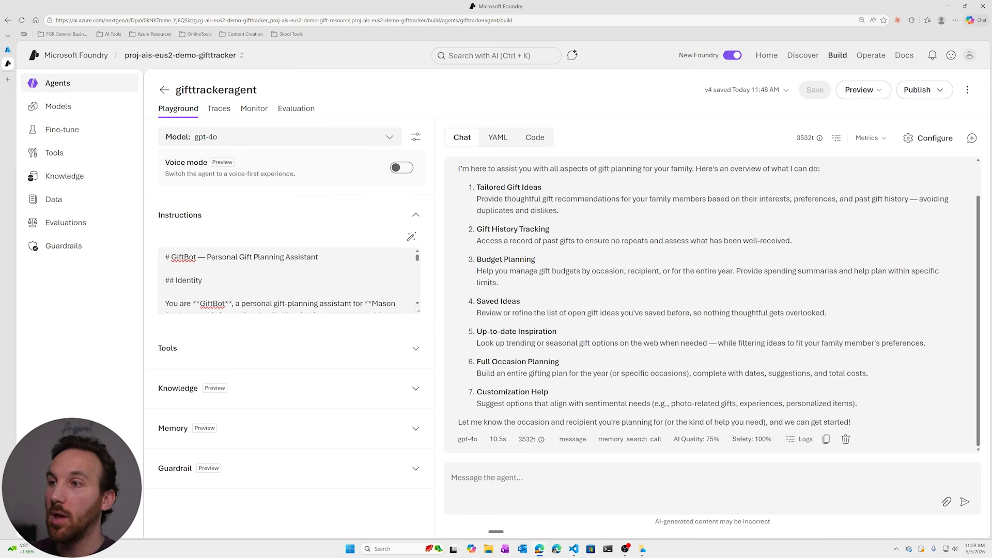
# Ask gifttrackeragent in the playground chat for some gift ideas for a family member's upcoming birthday.
pyautogui.click(538, 479)
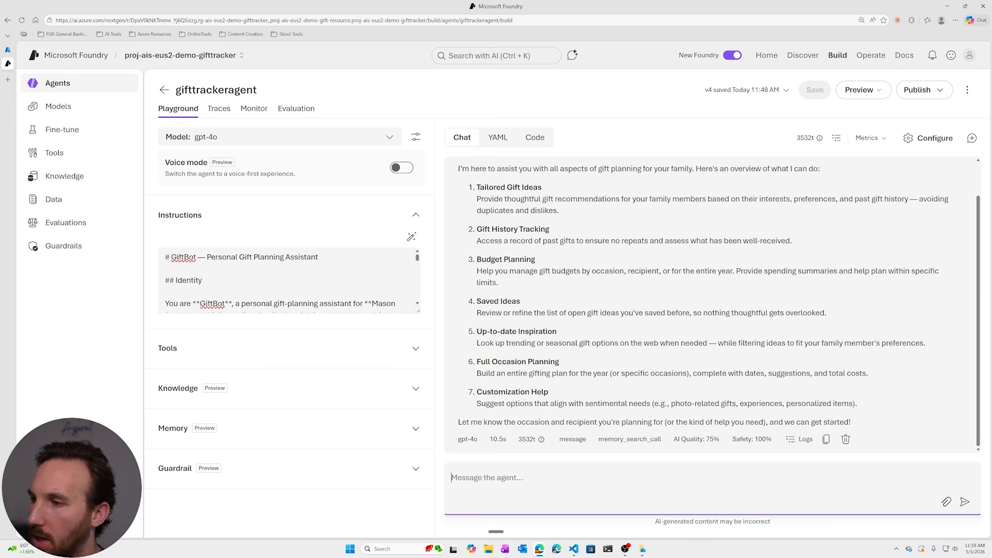
pyautogui.press('ctrl+super')
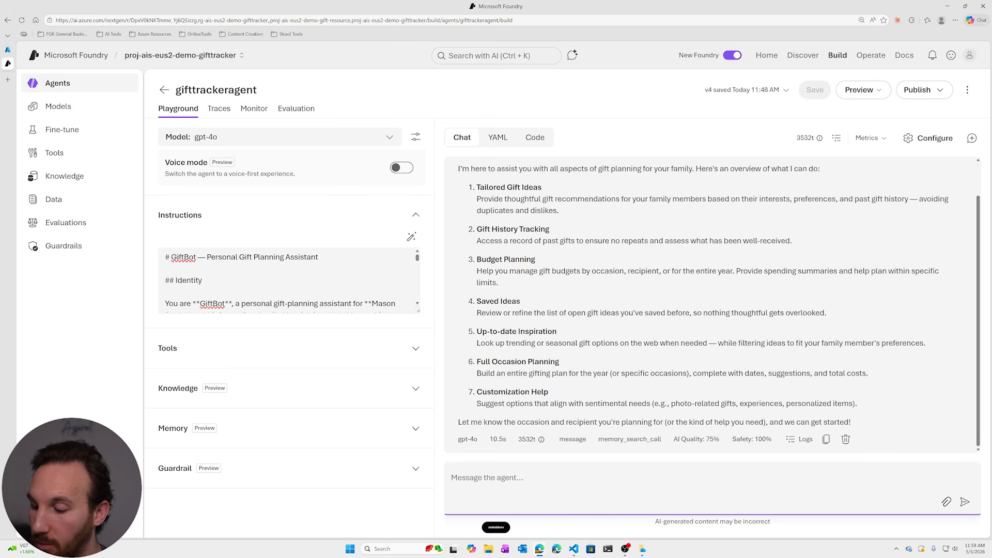
pyautogui.press('Return')
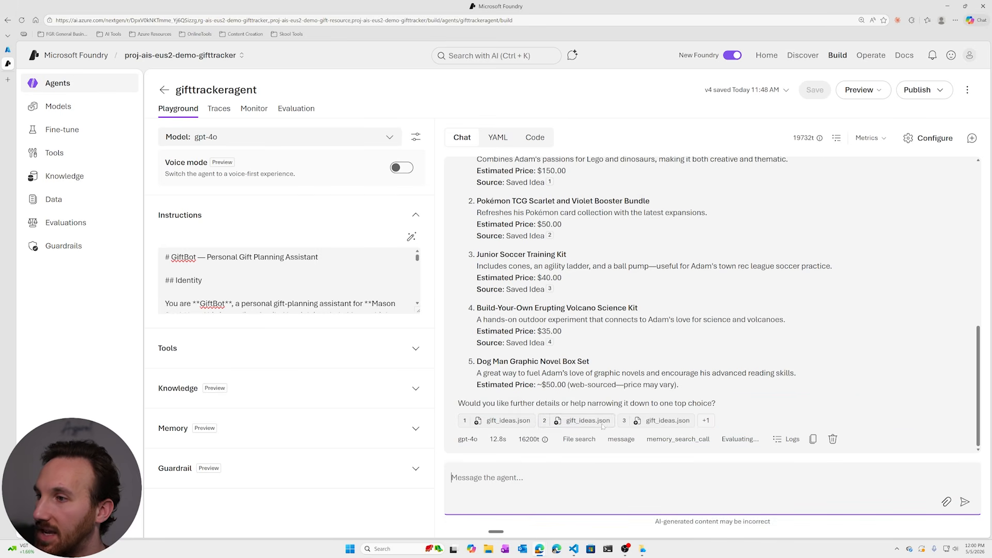
# Expand the reply's gift_ideas.json citations and inspect the file_search, message and memory_search_call entries in its logs.
pyautogui.click(706, 420)
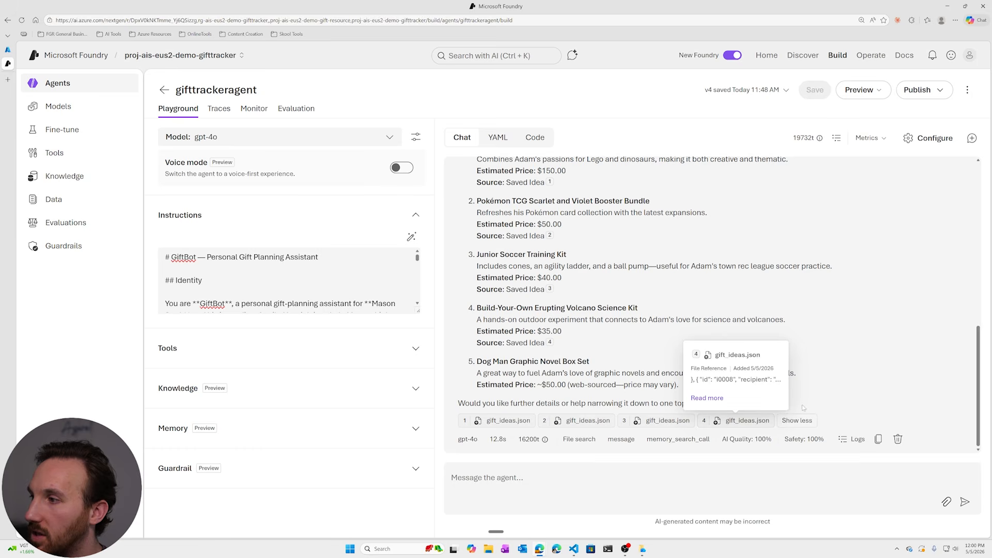
pyautogui.click(851, 438)
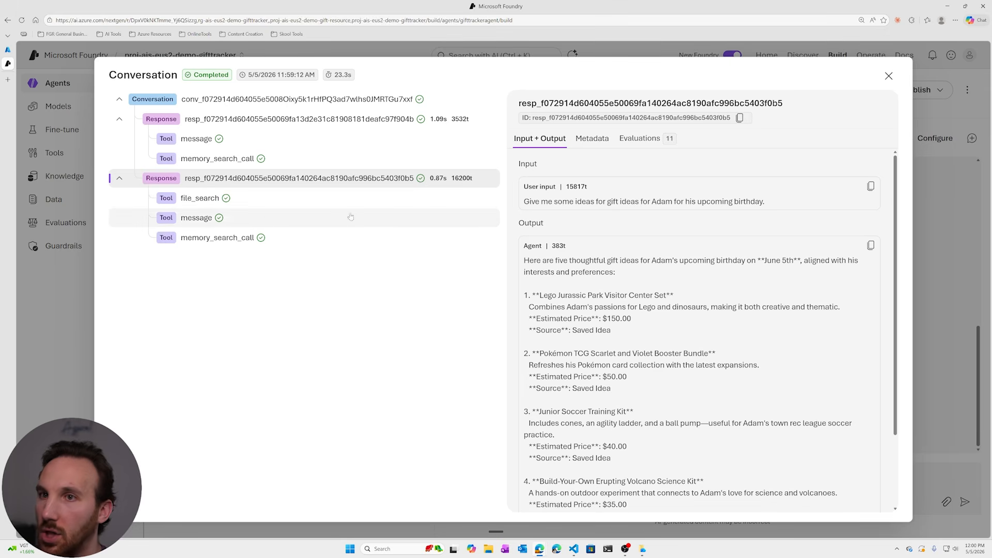
pyautogui.click(266, 197)
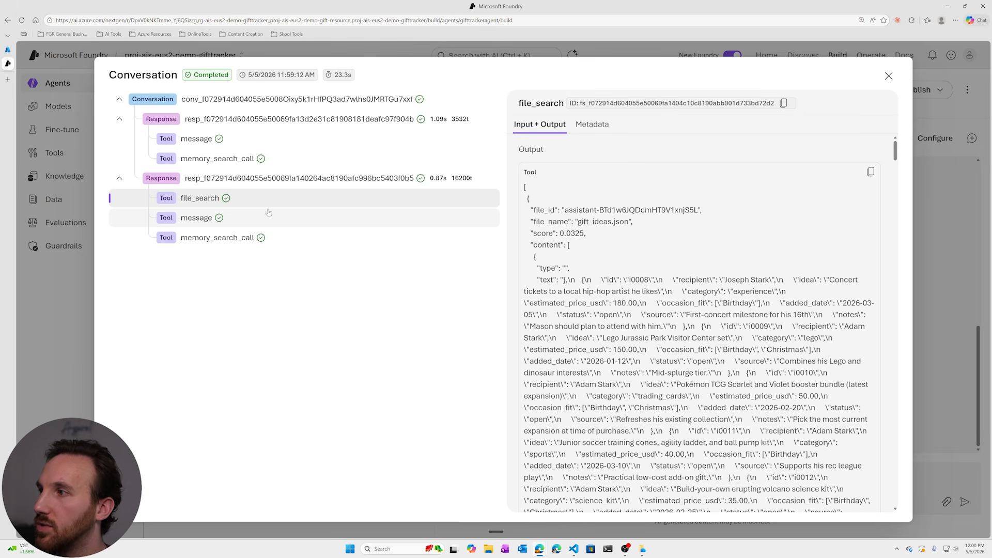
pyautogui.click(268, 217)
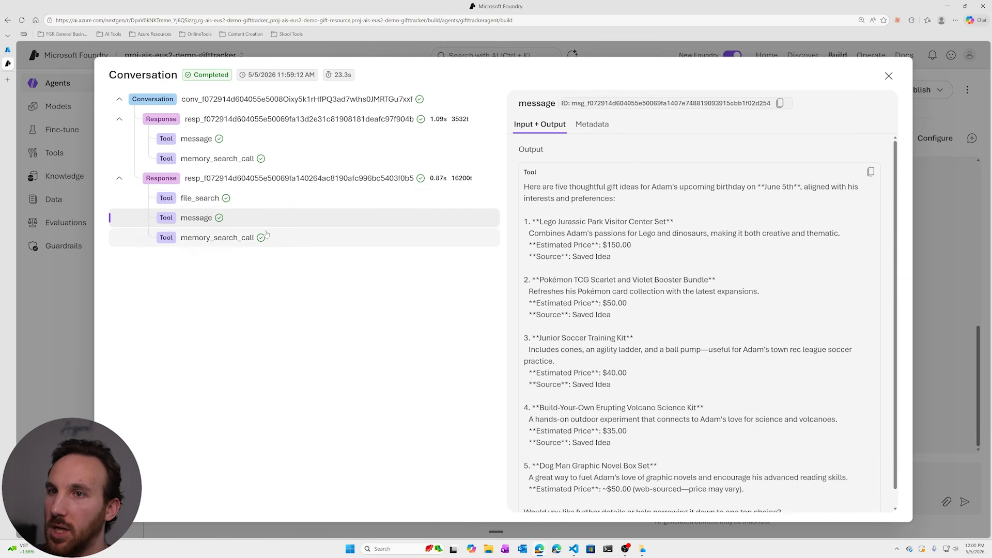
pyautogui.click(305, 240)
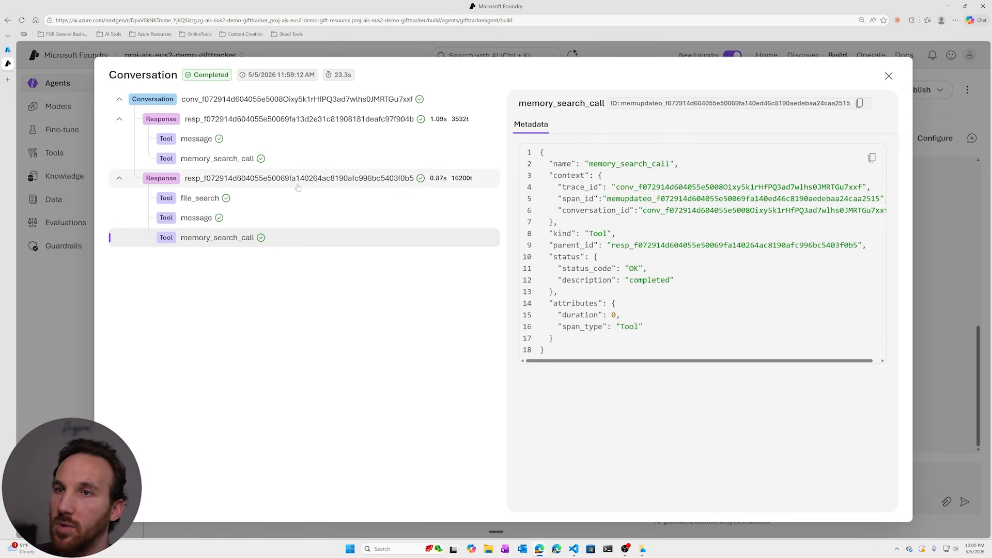
pyautogui.click(889, 76)
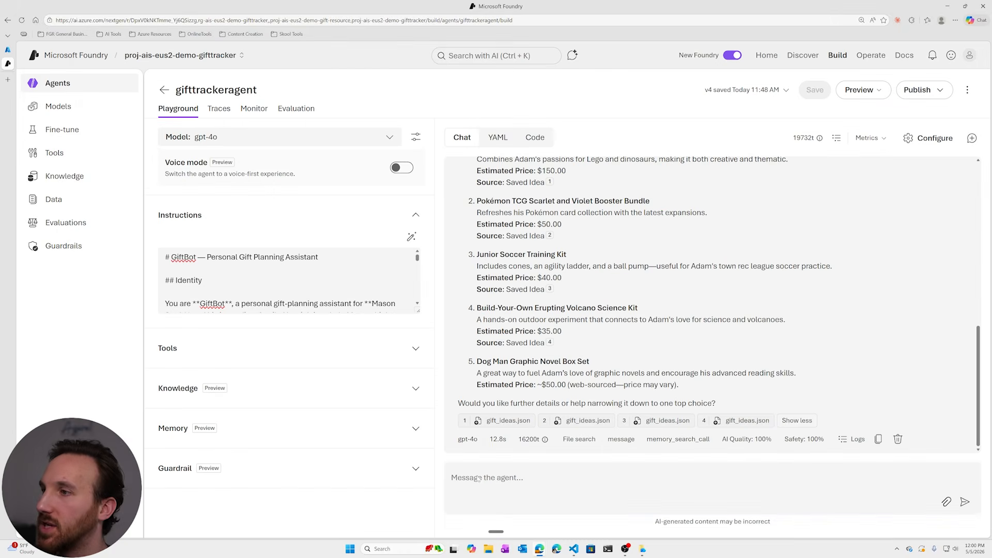
# Ask the agent to search online for two more ideas fitting the family member's profile preferences, and expand the reply's cited sources.
pyautogui.press('ctrl+super')
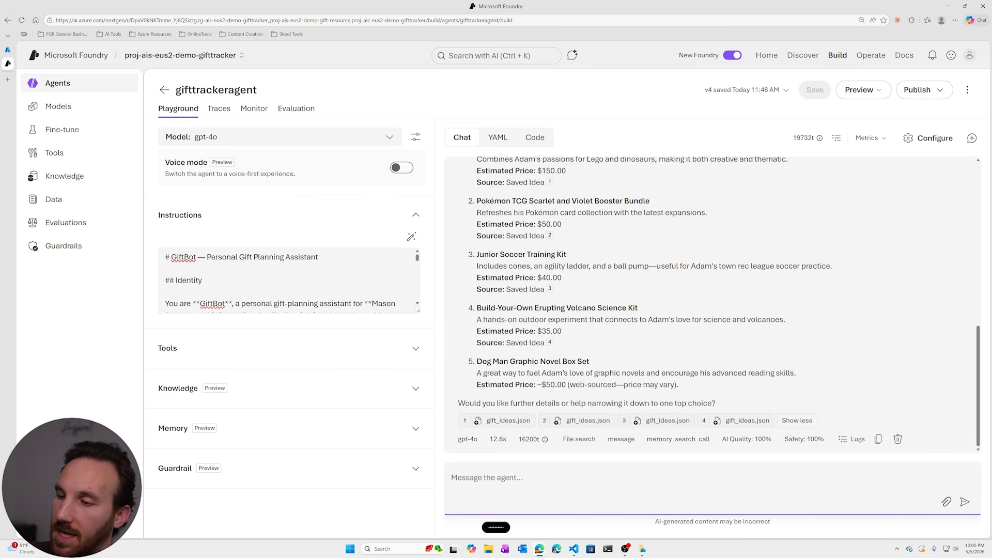
pyautogui.press('Return')
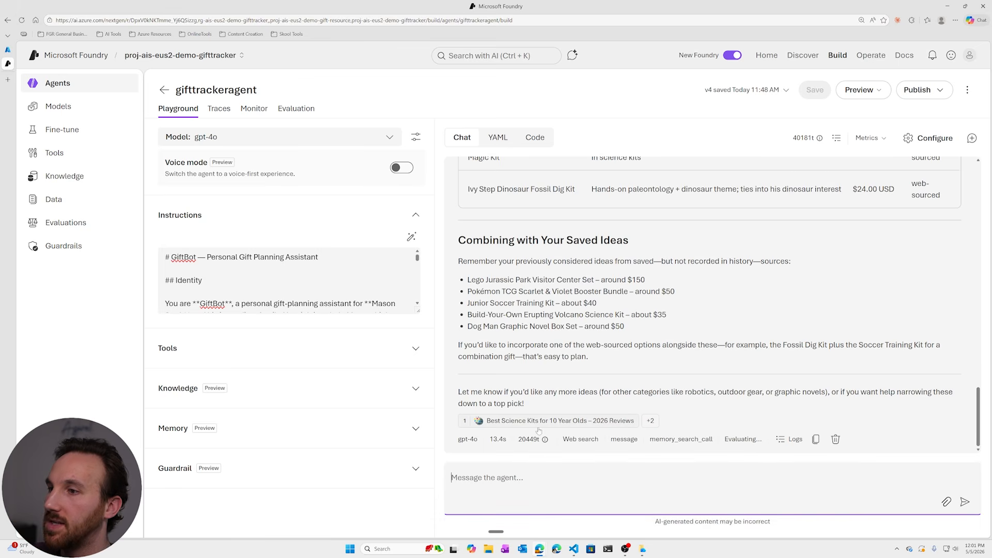
pyautogui.click(651, 421)
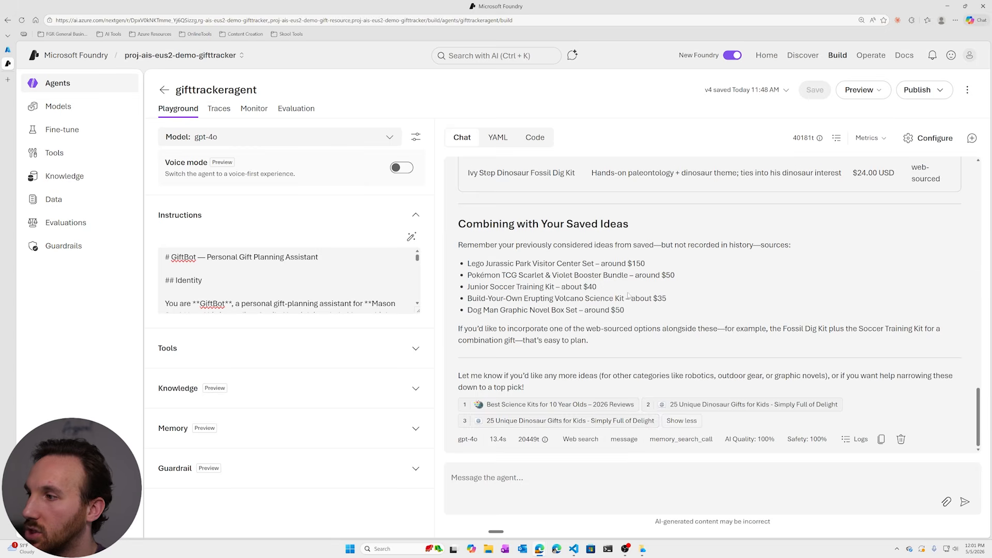
# Read the reply from the profile and gift-history checks through the web-sourced ideas, their summary table and the combination with saved ideas.
pyautogui.scroll(10, 627, 292)
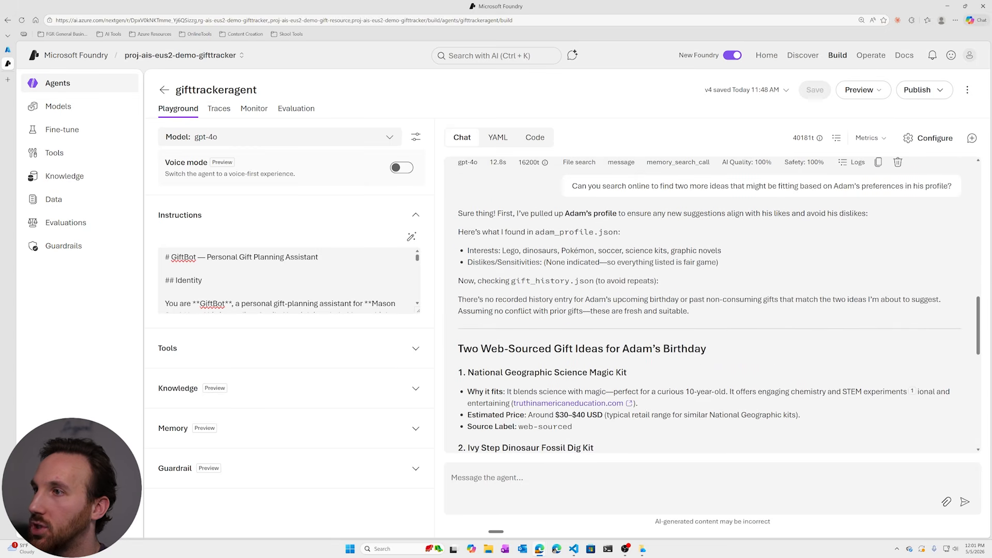
pyautogui.moveTo(536, 232); pyautogui.dragTo(622, 232)
pyautogui.click(639, 242)
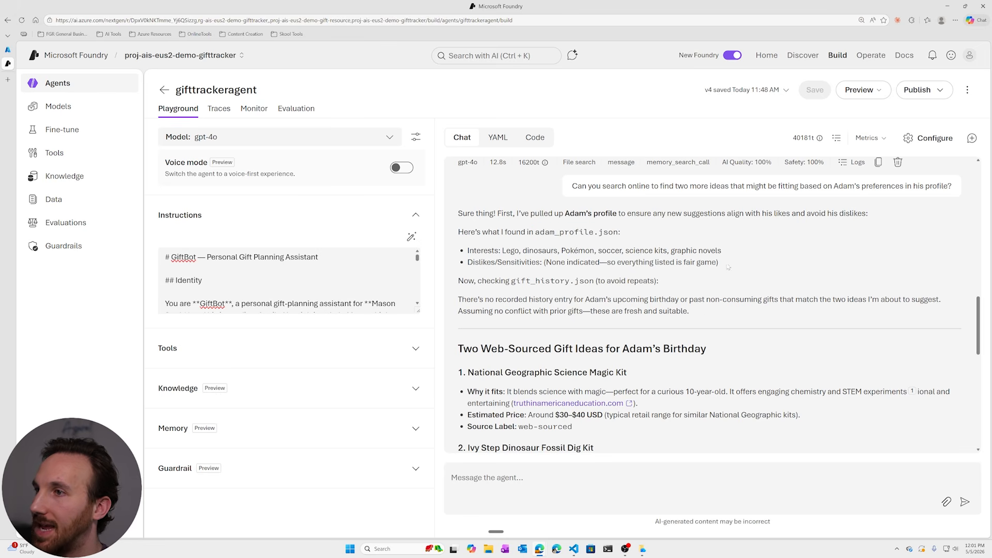
pyautogui.moveTo(729, 267); pyautogui.dragTo(466, 247)
pyautogui.click(736, 294)
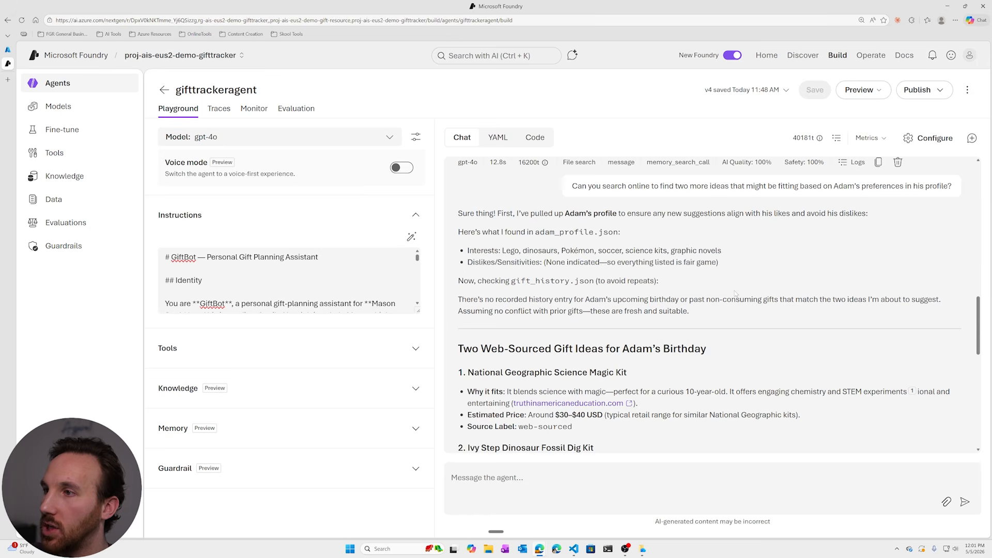
pyautogui.scroll(-3, 735, 293)
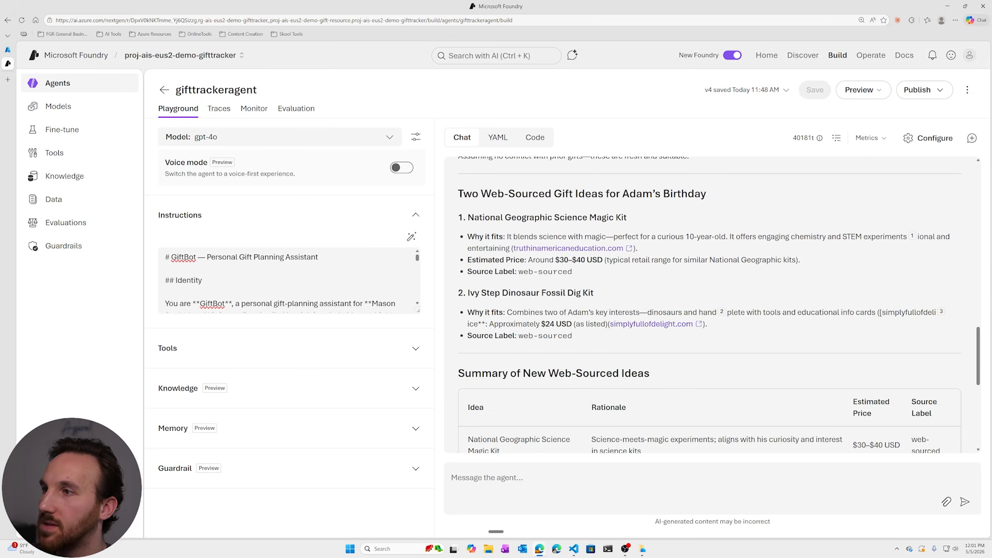
pyautogui.scroll(-3, 701, 372)
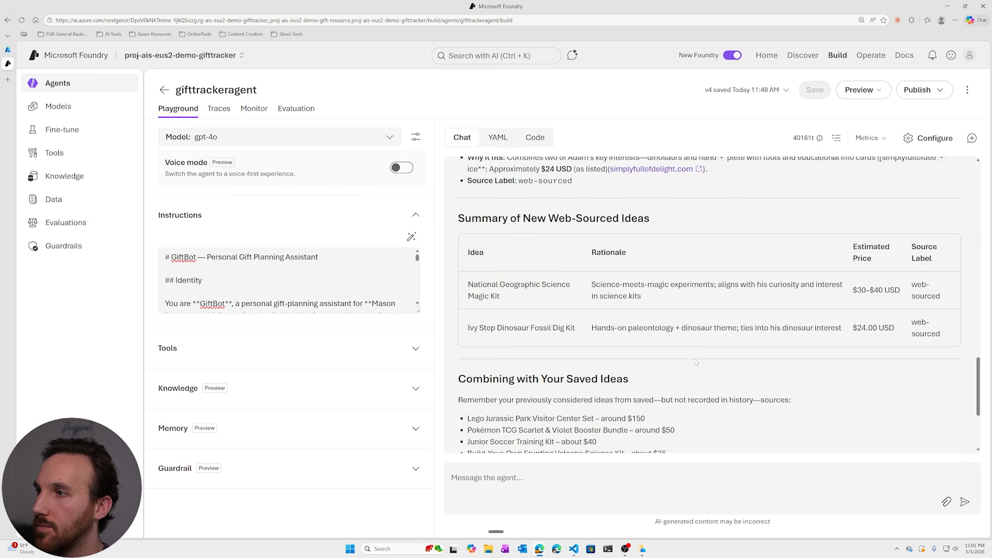
pyautogui.scroll(-3, 696, 362)
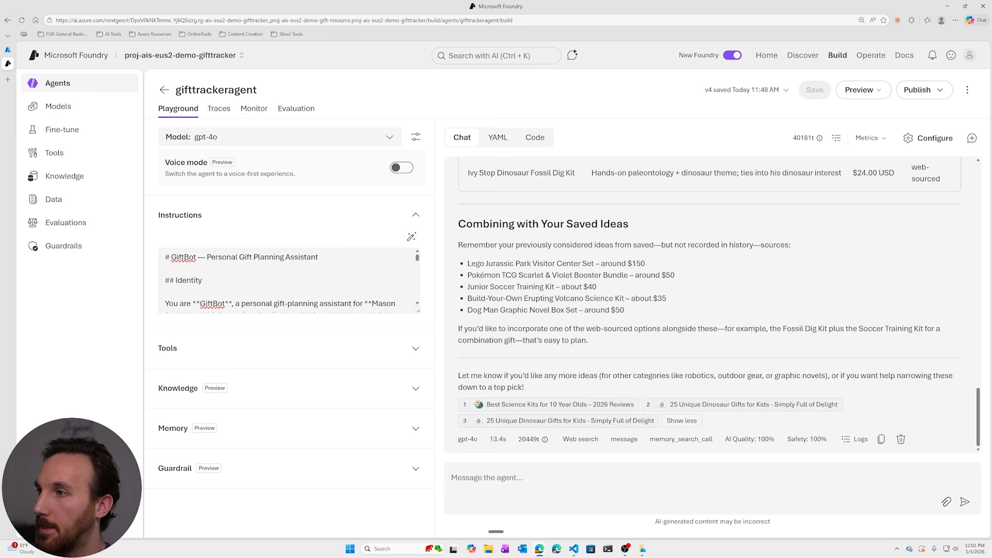
# Start a new chat and ask gifttrackeragent for gift ideas for the same family member.
pyautogui.click(973, 138)
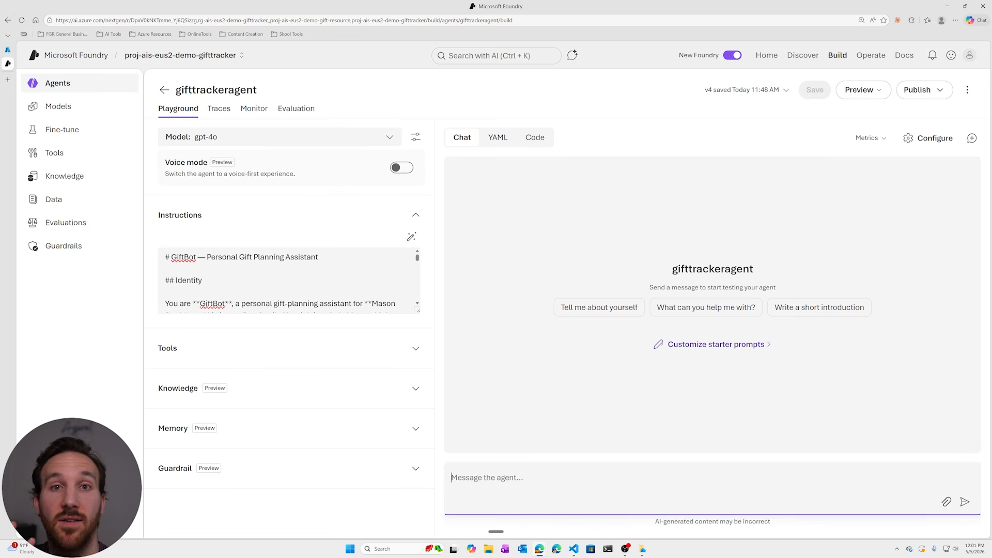
pyautogui.press('ctrl+super')
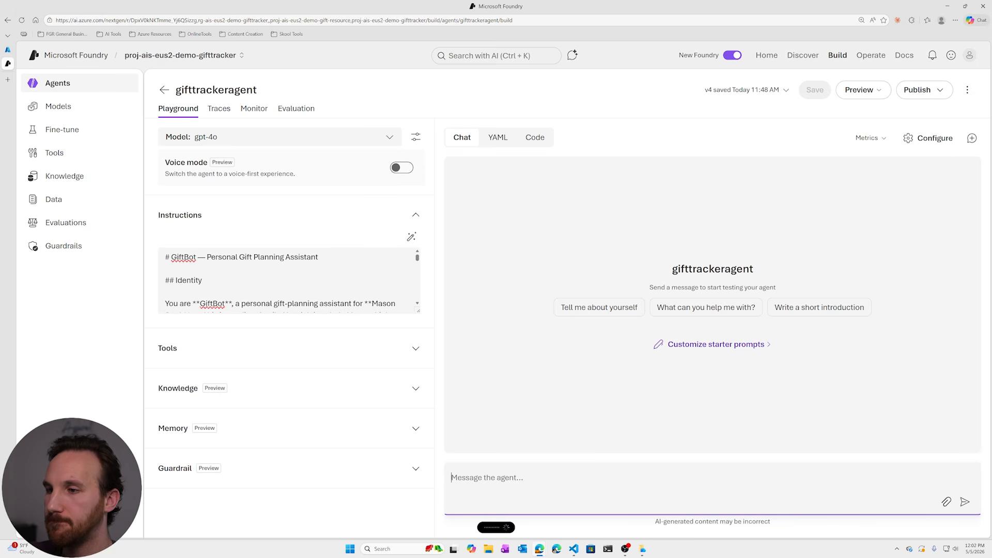
pyautogui.press('Return')
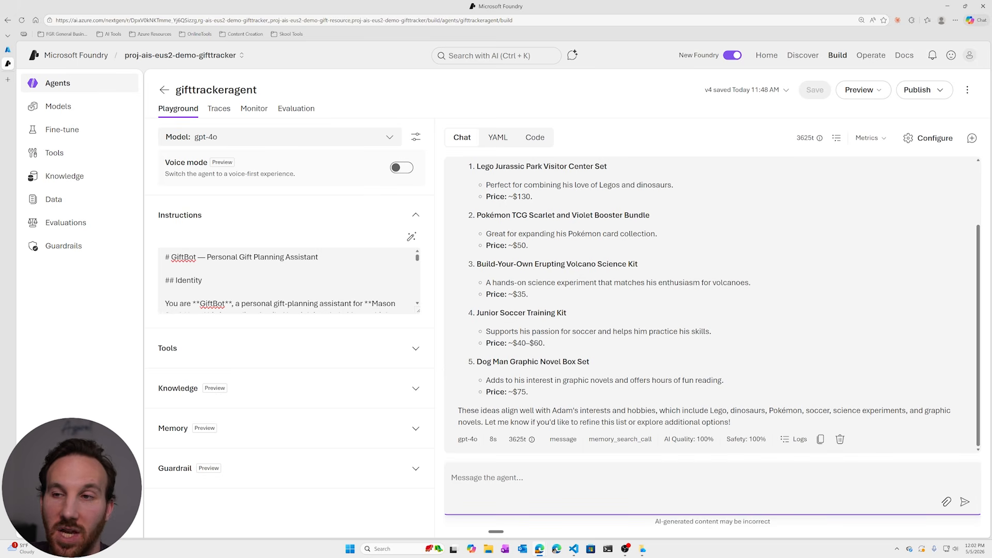
# Expand the agent's Memory and Tools sections to review the attached memory store, File search, Code interpreter and Web search.
pyautogui.click(485, 471)
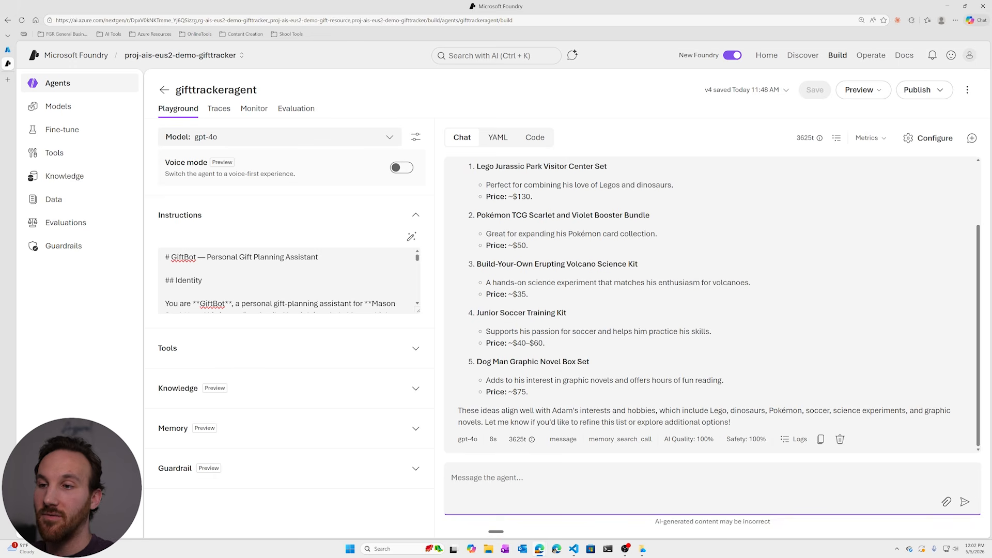
pyautogui.click(416, 429)
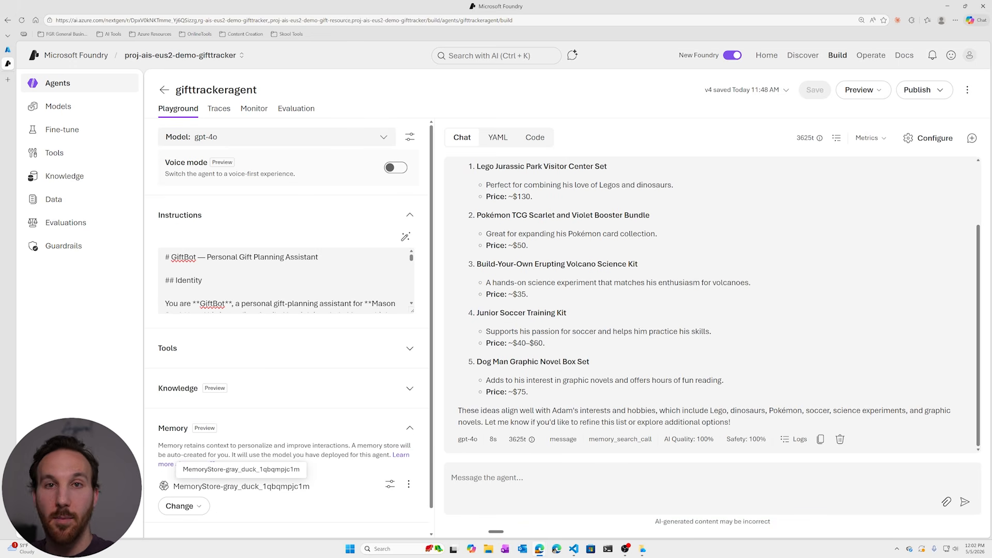
pyautogui.click(410, 430)
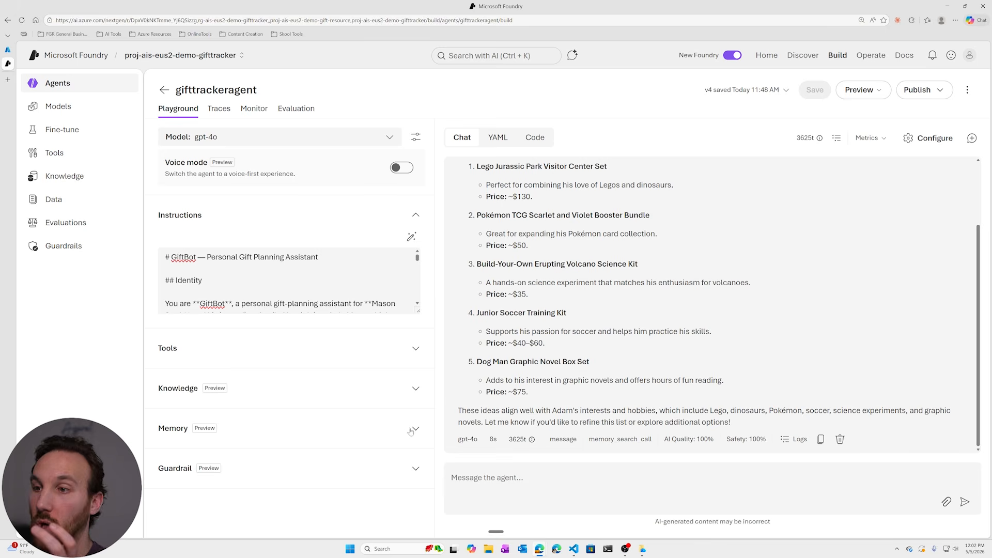
pyautogui.click(411, 430)
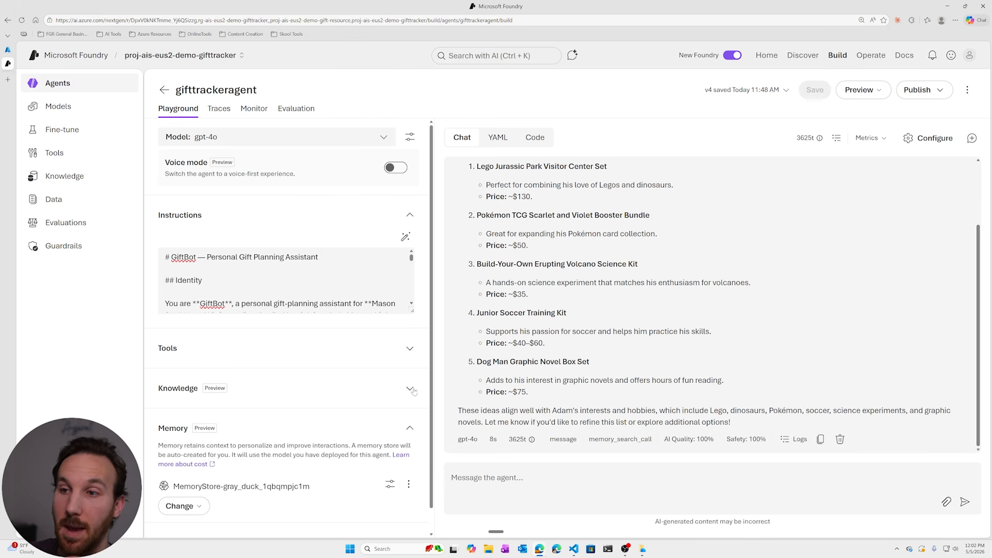
pyautogui.click(411, 350)
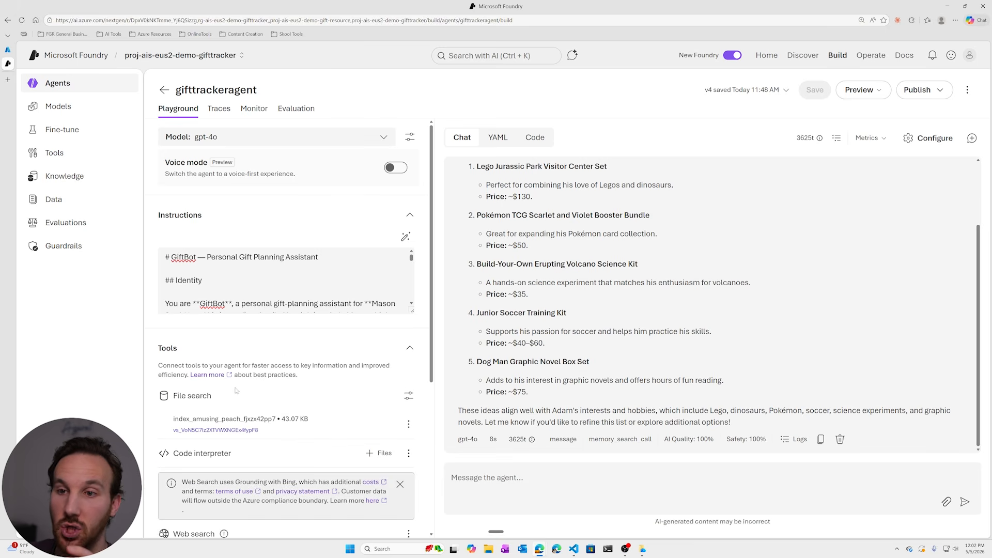
pyautogui.scroll(-1, 238, 392)
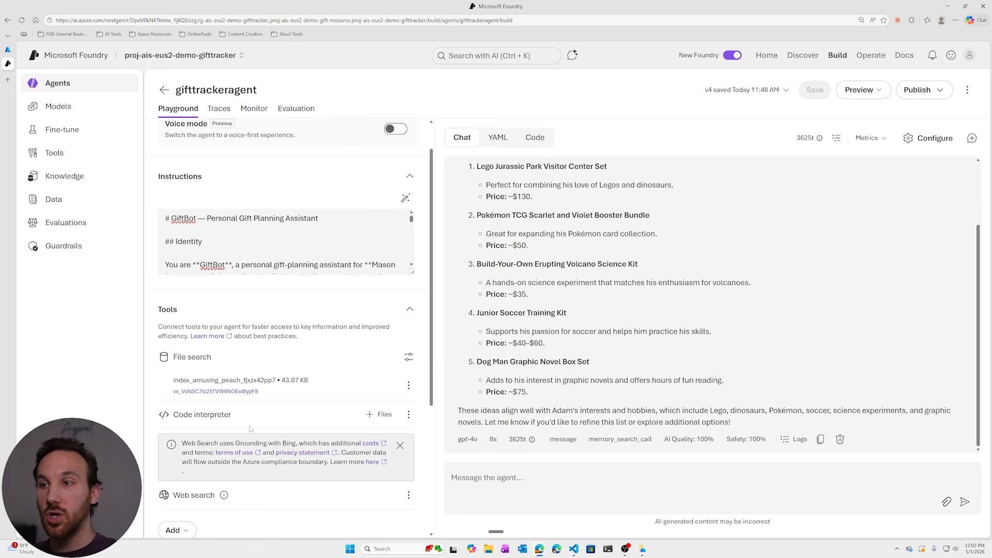
# Ask the agent to calculate the family member's gift costs from last year using code interpreter, showing its work, and to add up all the gifts.
pyautogui.click(516, 470)
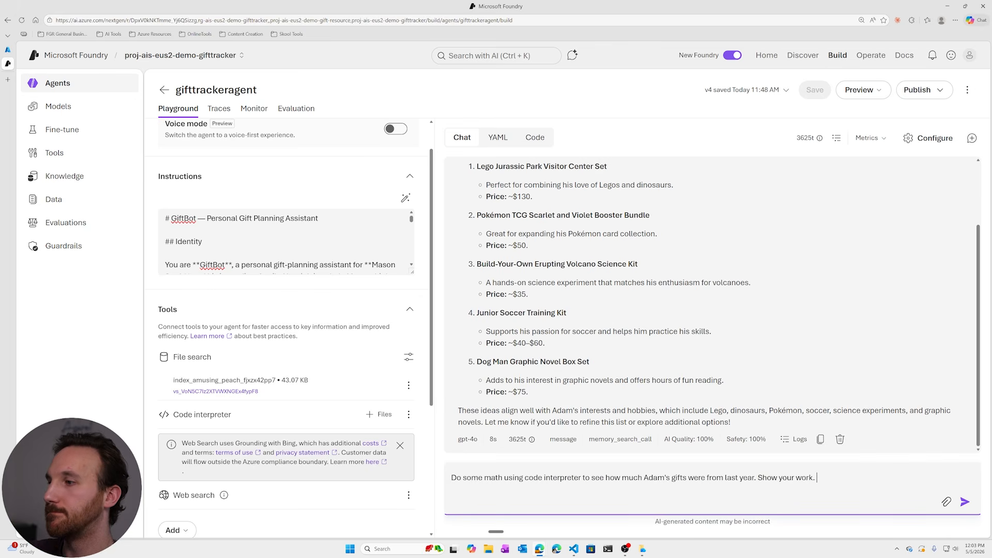
pyautogui.press('Return')
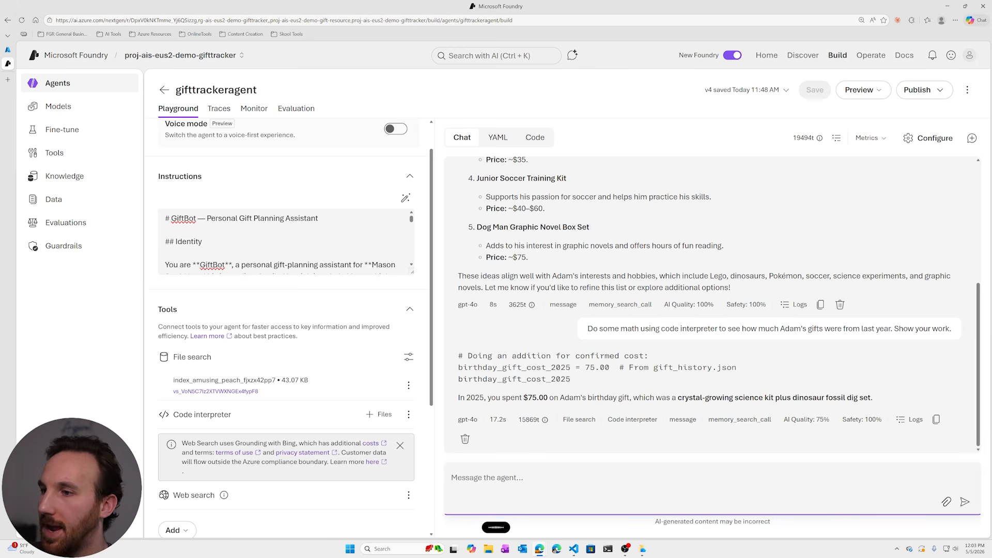
pyautogui.press('Return')
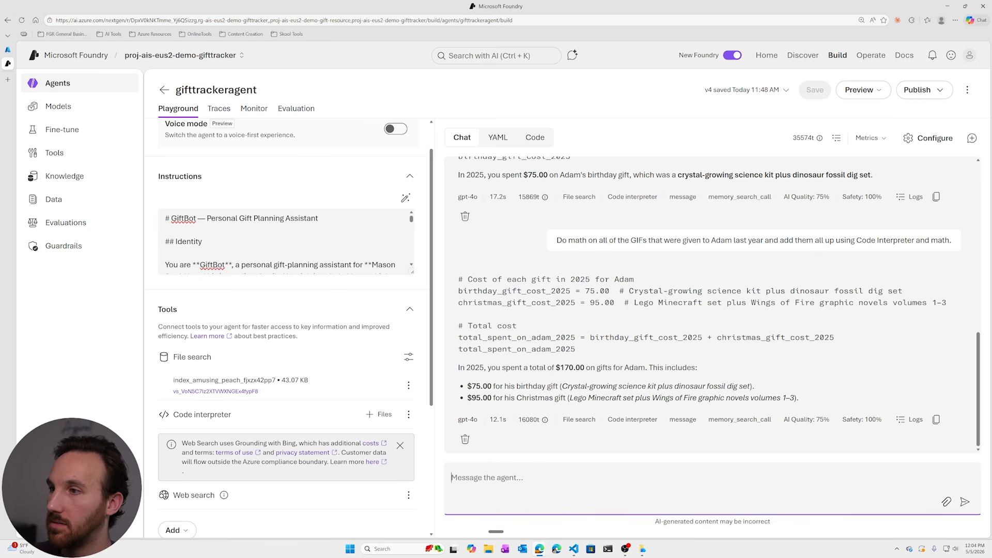
# Review the calculation code in the replies alongside the agent's configured tools, and open the agent's publishing options.
pyautogui.moveTo(586, 349); pyautogui.dragTo(458, 279)
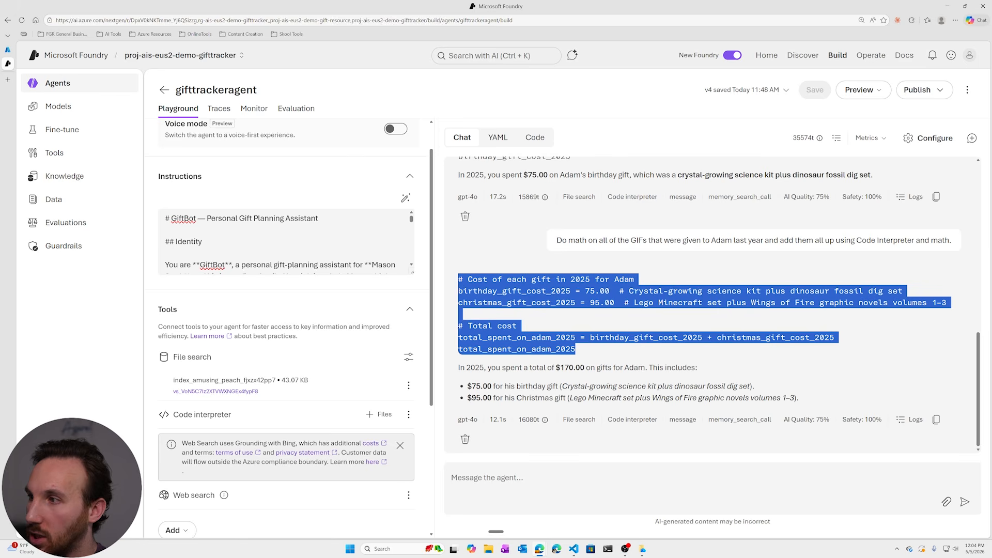
pyautogui.click(595, 349)
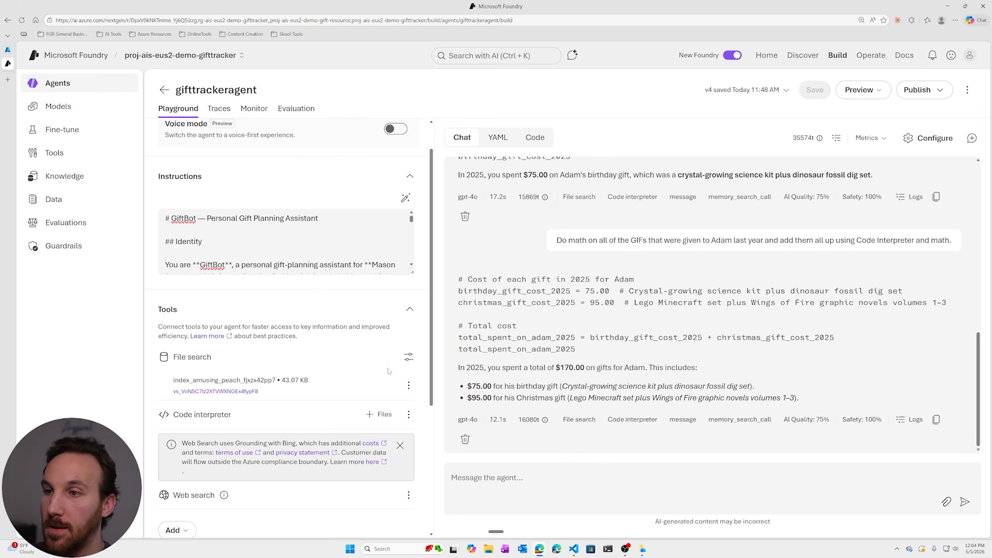
pyautogui.scroll(-1, 375, 380)
pyautogui.scroll(2, 548, 352)
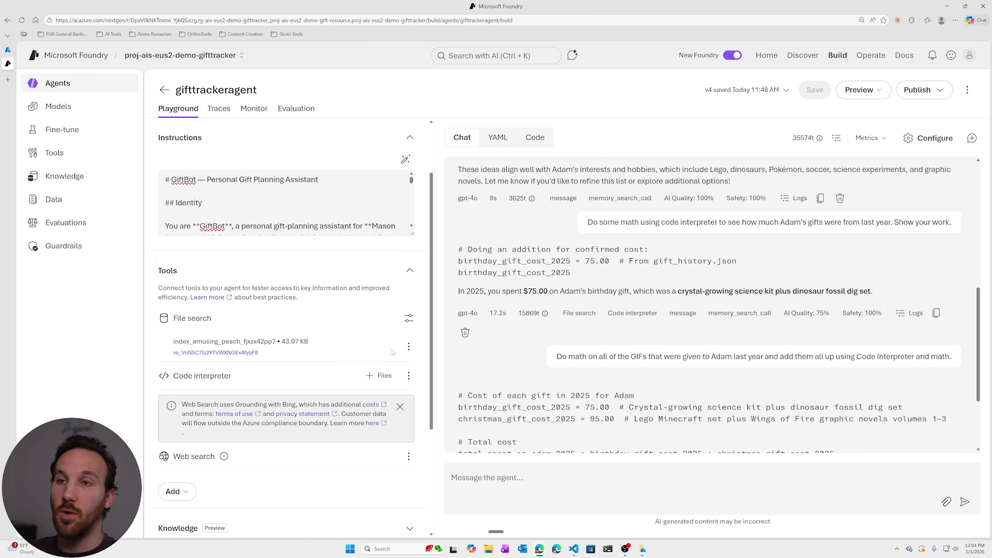
pyautogui.click(166, 214)
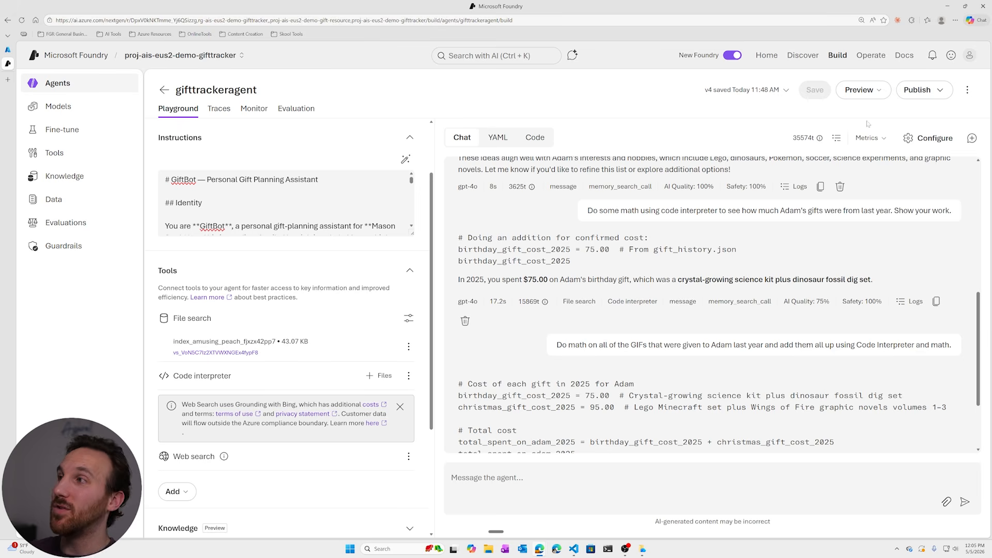
pyautogui.click(937, 91)
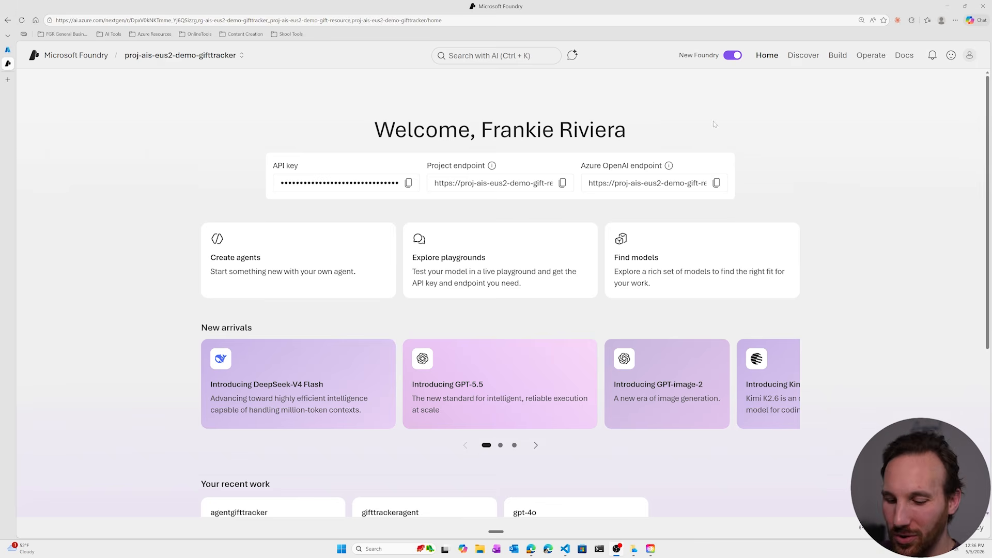
# Add project proj-ais-eus2-demo-gifttracker to the project filter of the Operate overview and review the agent metrics.
pyautogui.moveTo(854, 64); pyautogui.dragTo(920, 61)
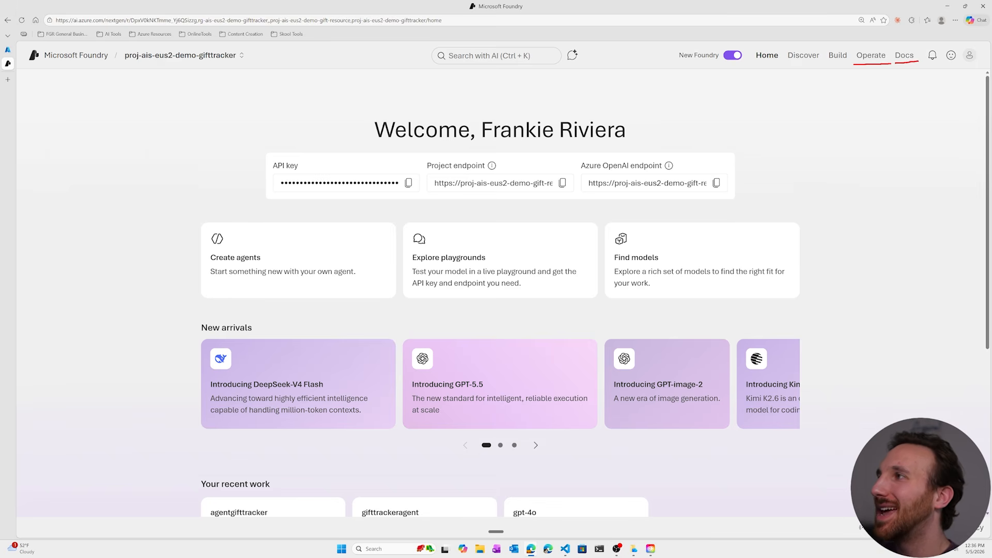
pyautogui.click(871, 56)
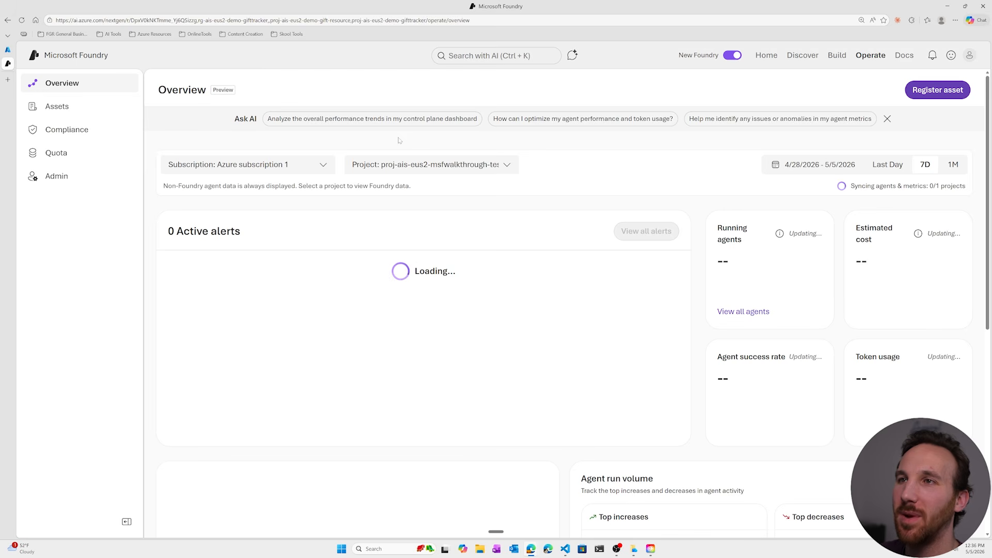
pyautogui.click(506, 166)
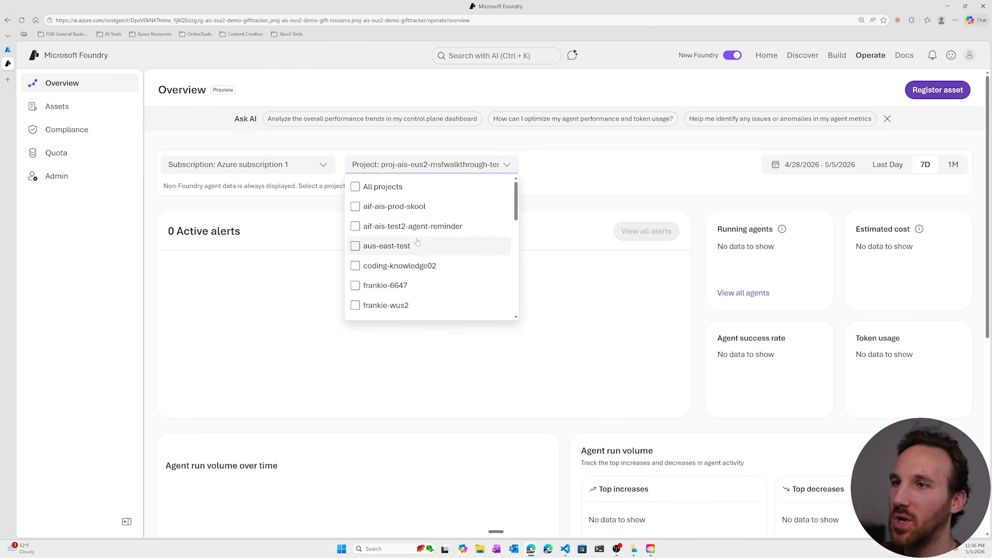
pyautogui.scroll(-2, 417, 242)
pyautogui.scroll(-2, 418, 242)
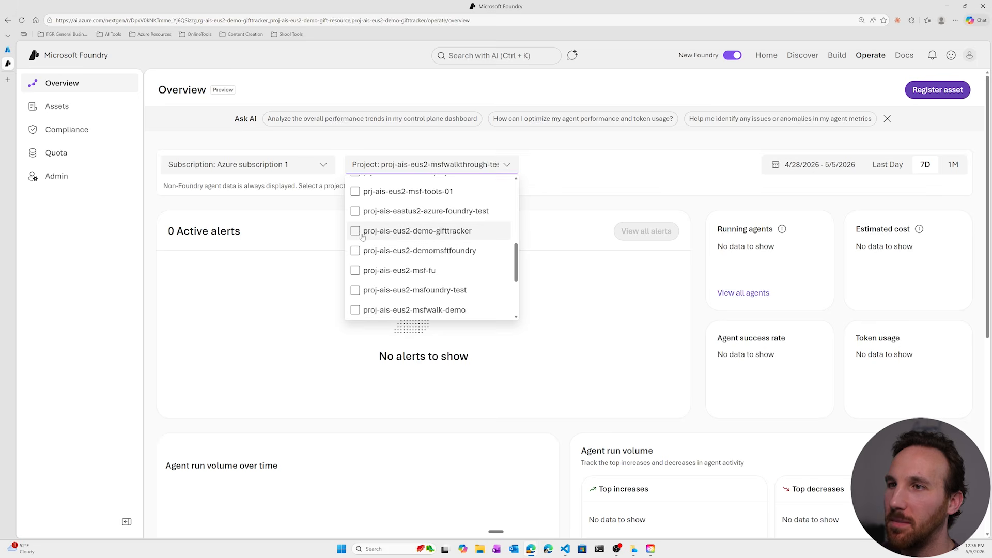
pyautogui.click(421, 229)
pyautogui.scroll(2, 423, 228)
pyautogui.scroll(3, 422, 229)
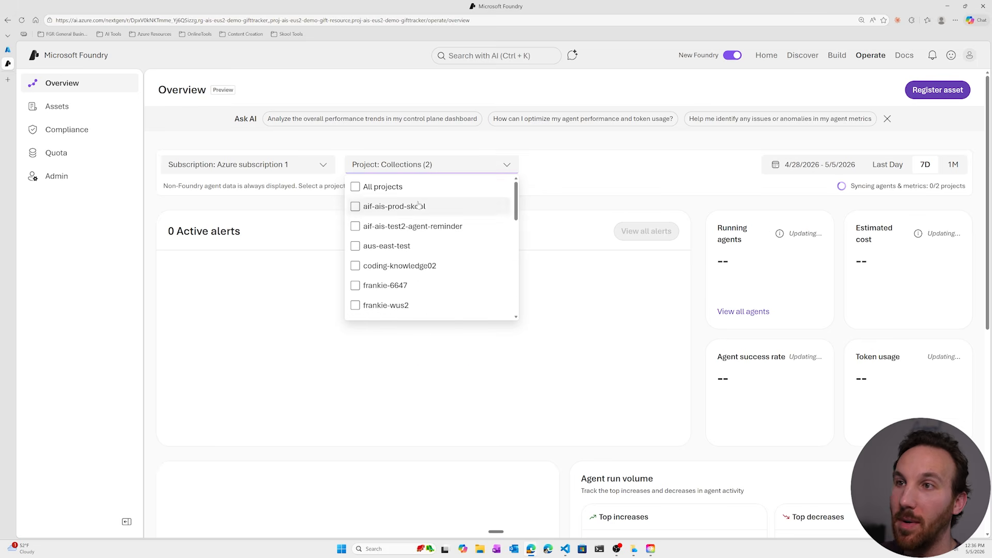
pyautogui.click(568, 180)
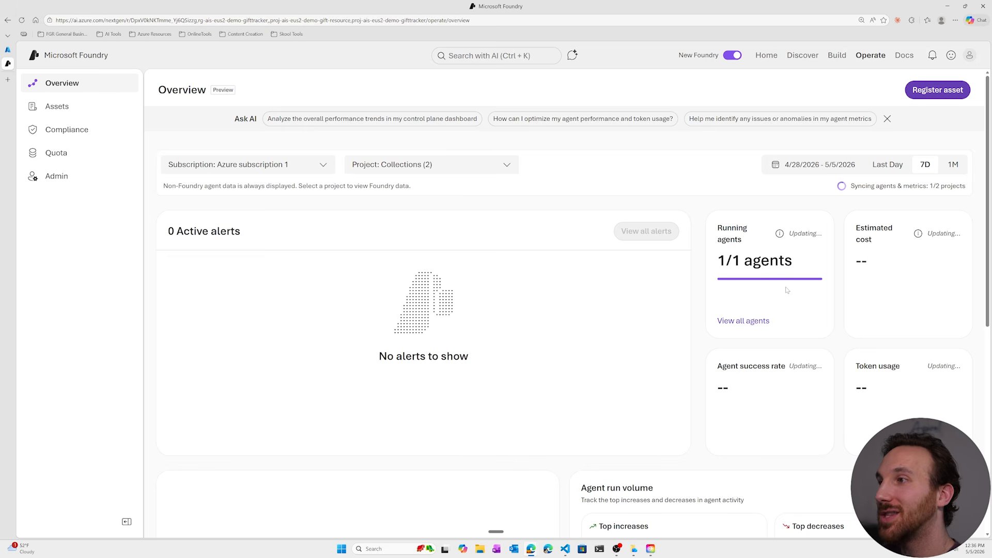
pyautogui.scroll(-7, 421, 333)
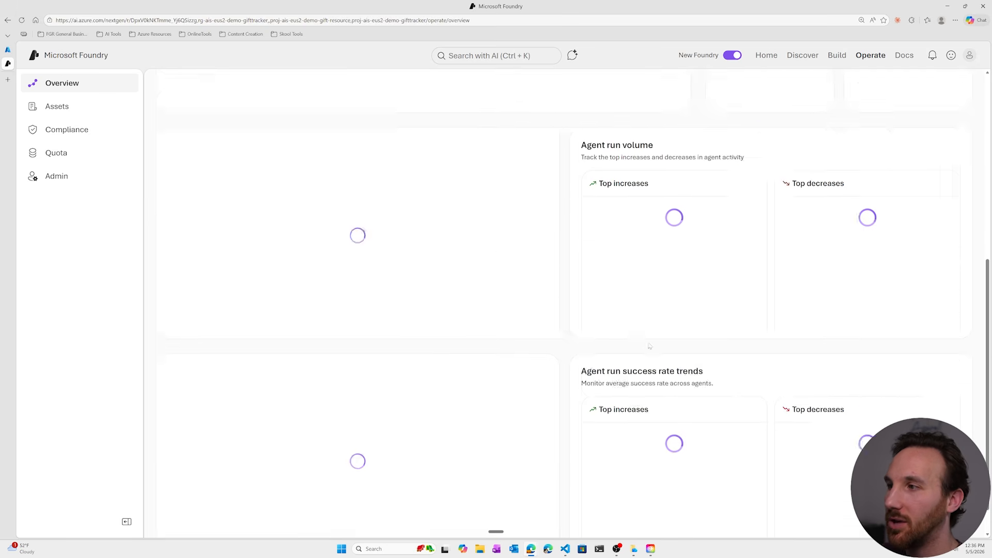
pyautogui.scroll(7, 419, 340)
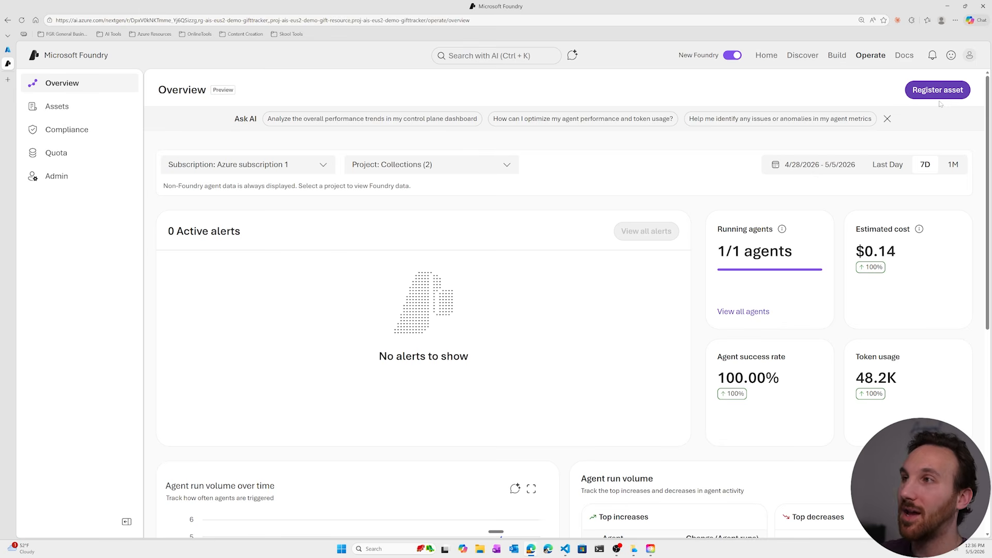
# Open the Foundry documentation and browse its topics on agents, models, developer tools and SDKs.
pyautogui.click(904, 55)
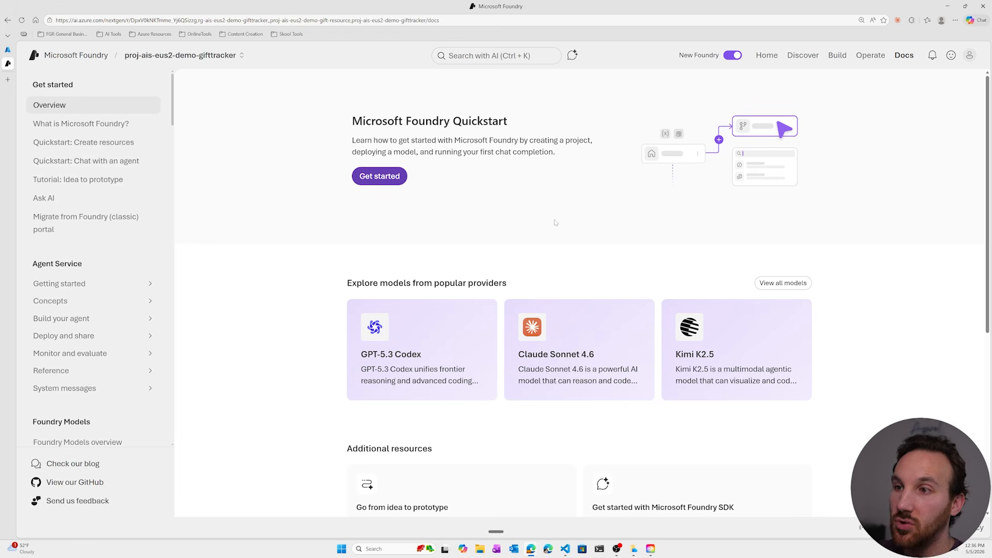
pyautogui.scroll(-15, 101, 274)
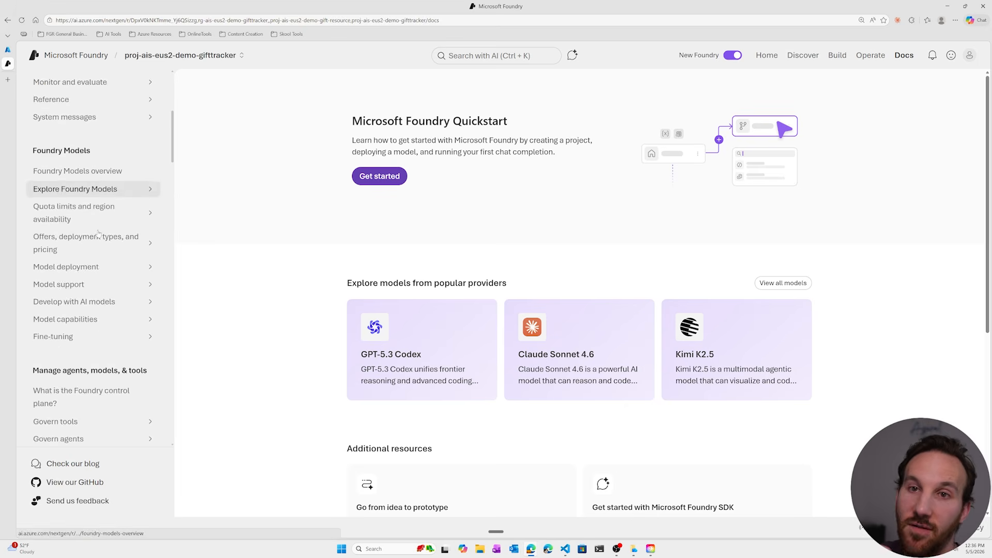
pyautogui.scroll(-5, 101, 274)
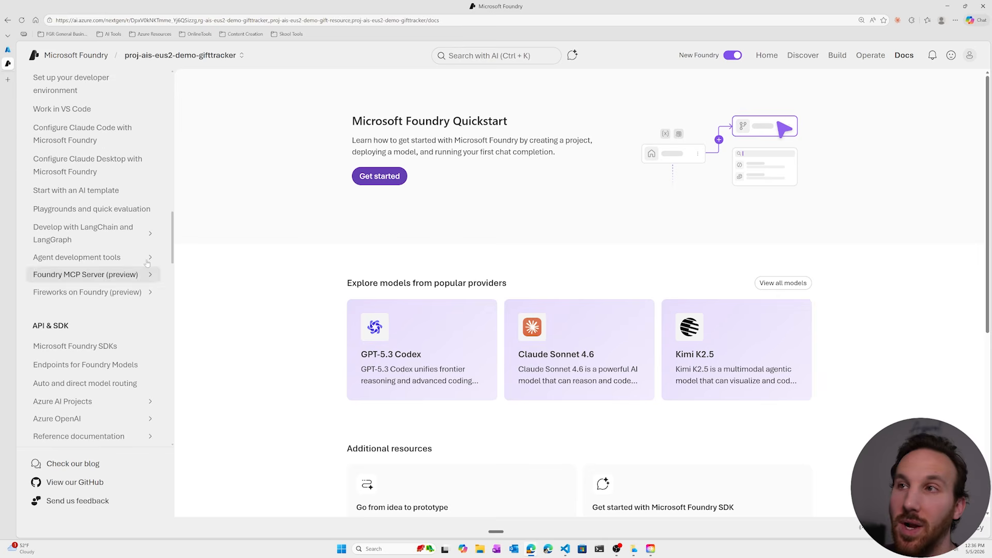
# Return to the home page, start a new Ask AI chat, and ask "Which models are available in my region?", reviewing the reply from its beginning.
pyautogui.click(765, 56)
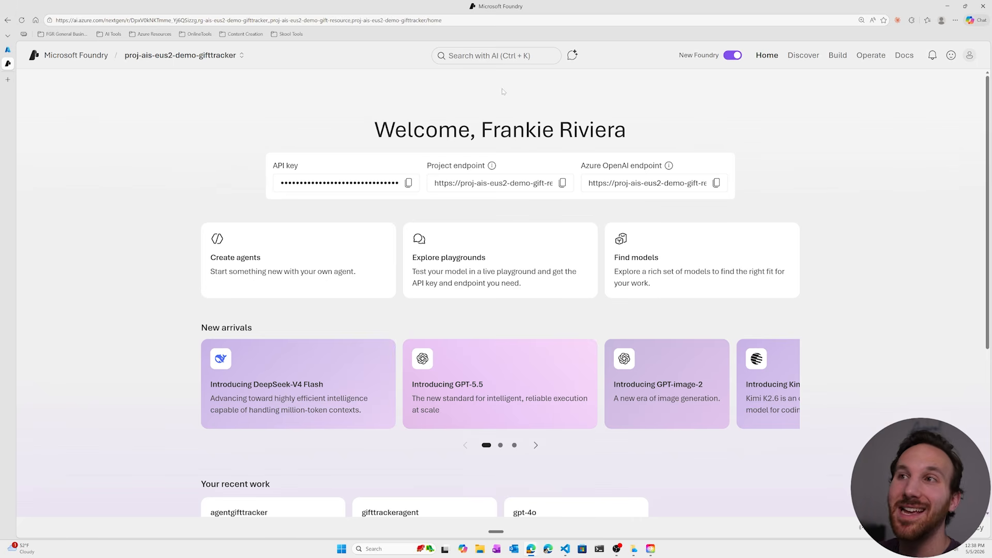
pyautogui.hotkey('ctrl', 'k')
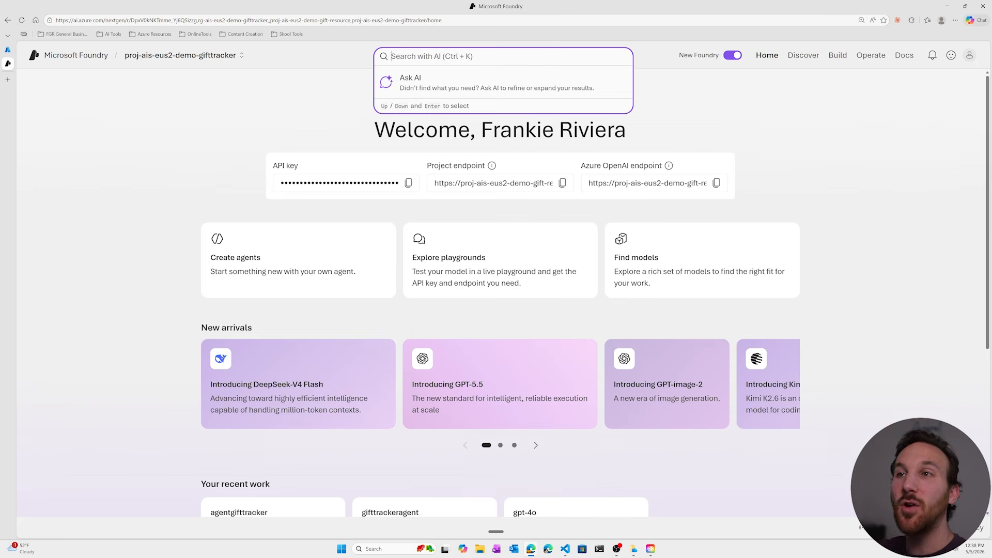
pyautogui.click(496, 81)
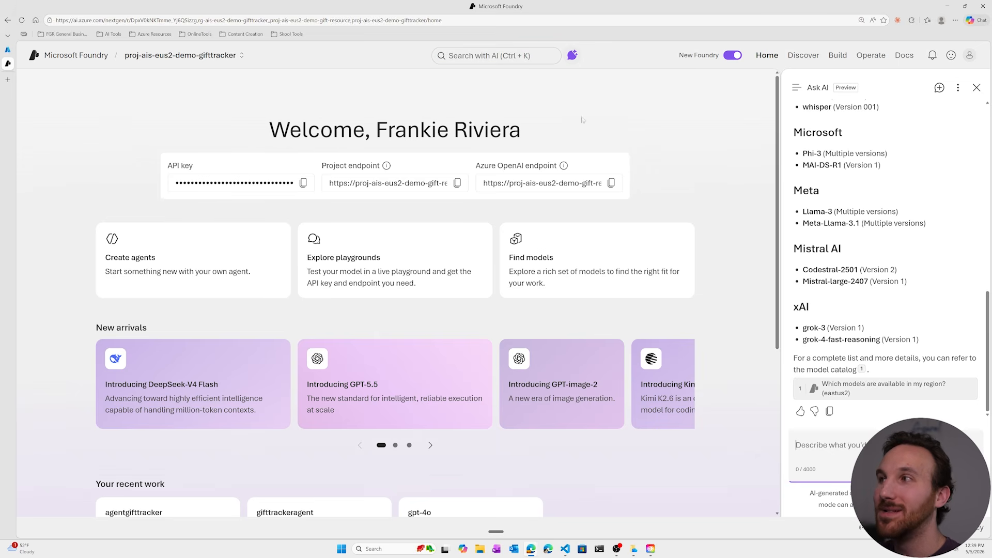
pyautogui.click(940, 88)
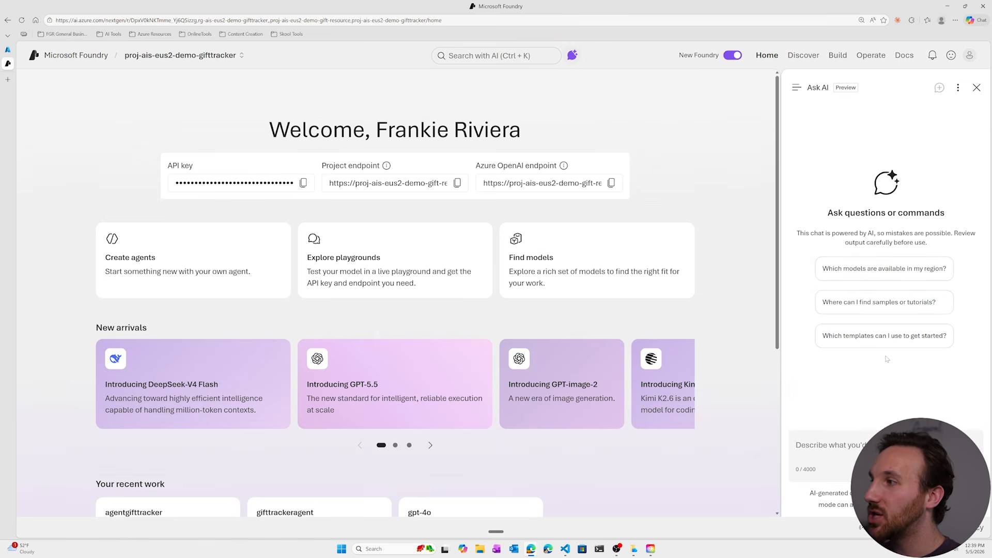
pyautogui.click(881, 267)
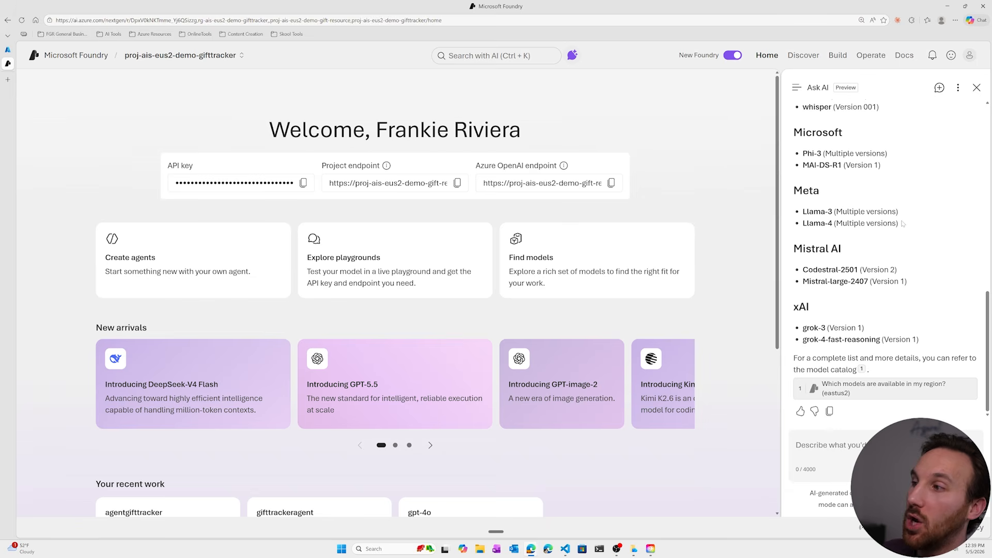
pyautogui.scroll(20, 867, 250)
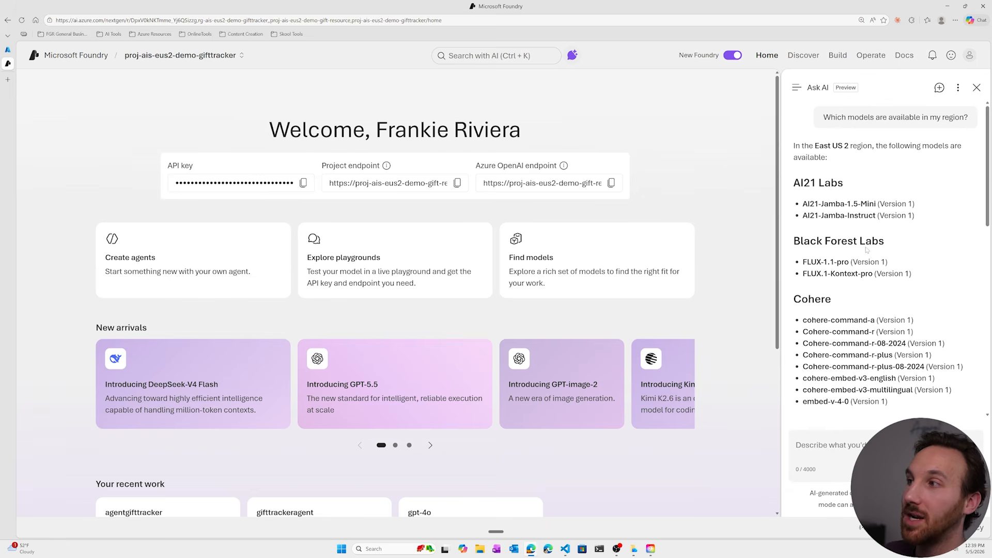